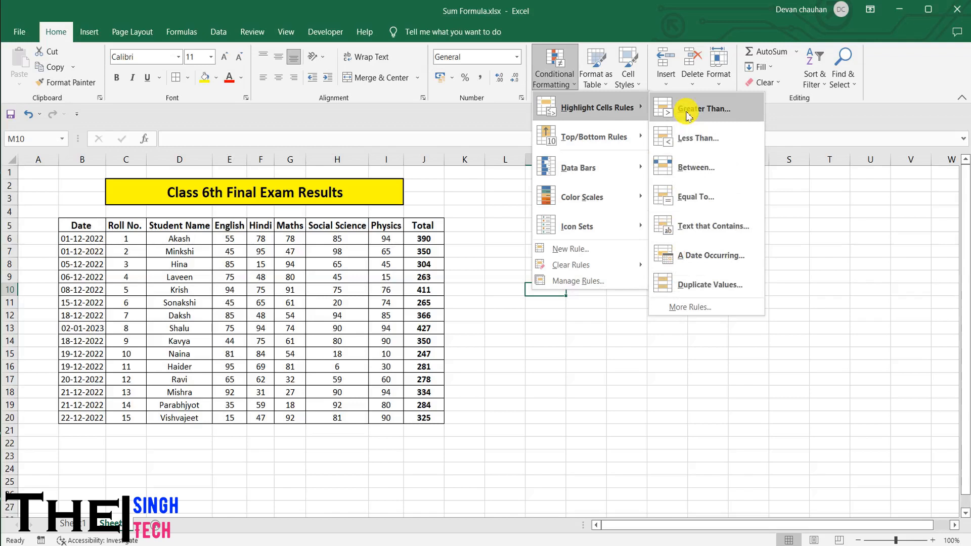
mouse_move(584, 152)
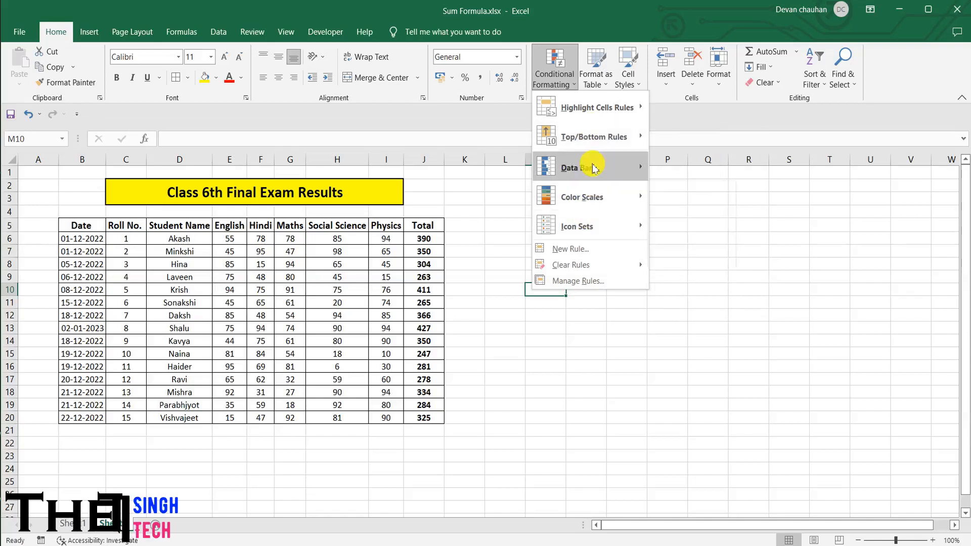
mouse_move(594, 170)
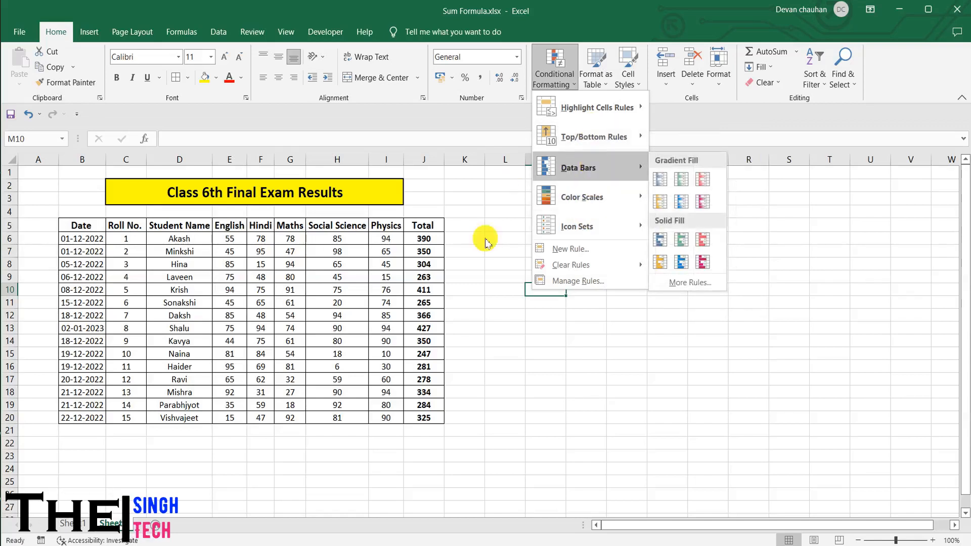
click(493, 334)
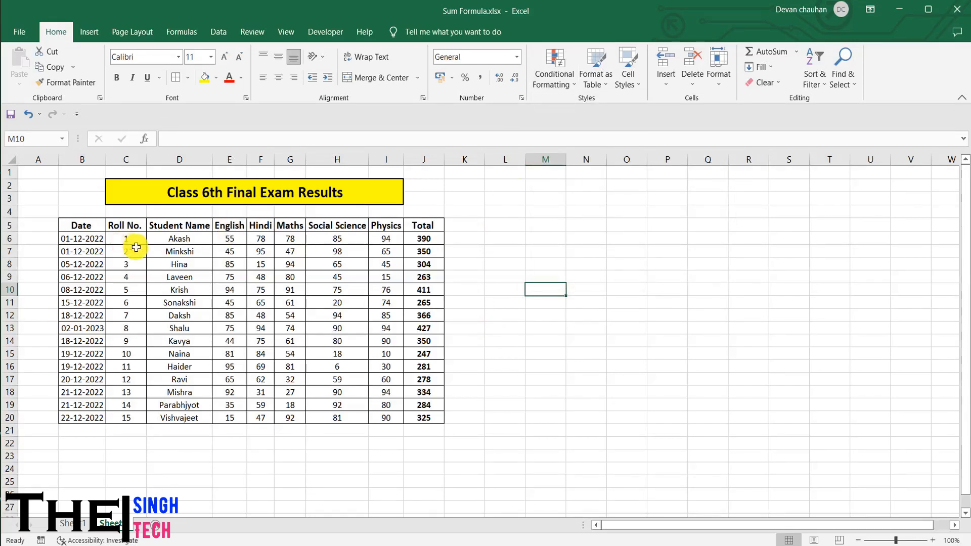
drag(124, 224, 428, 421)
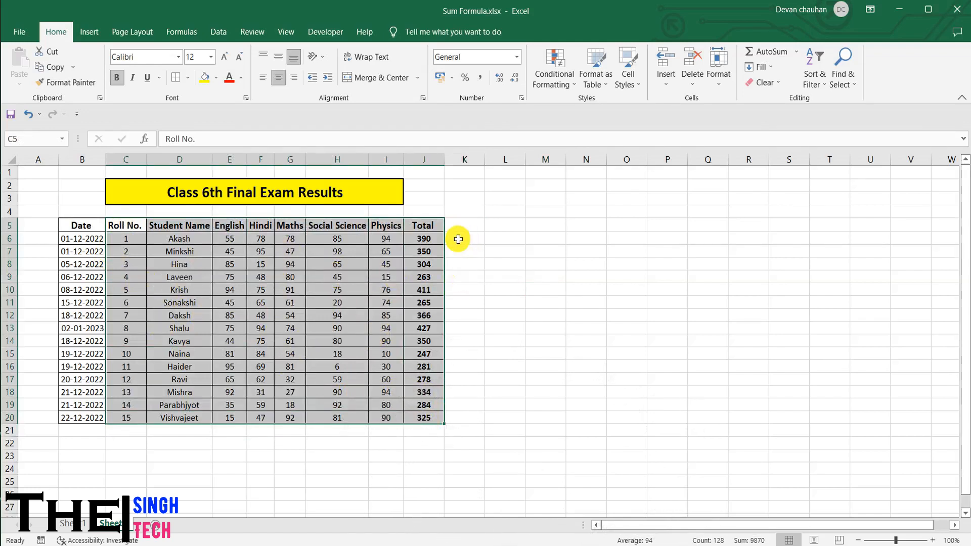
click(423, 238)
drag(424, 225, 426, 415)
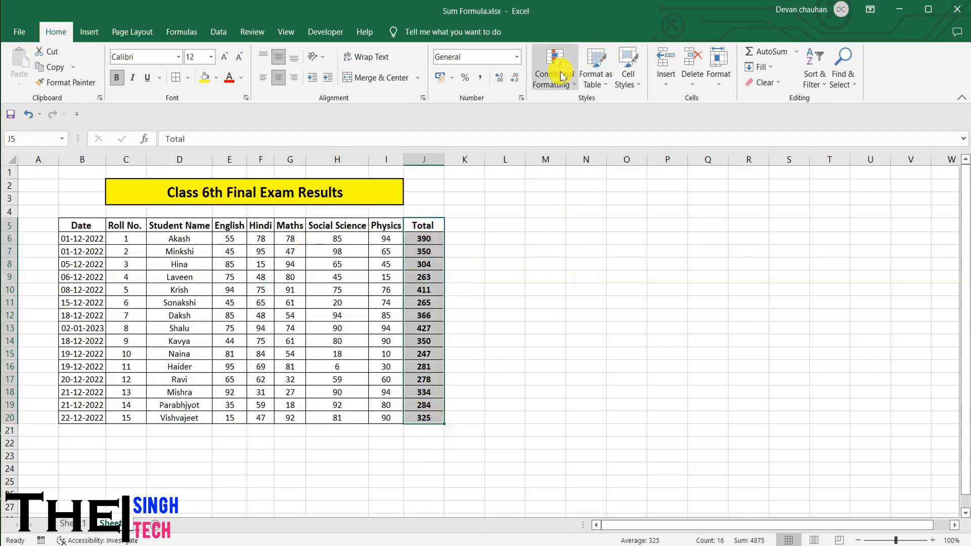
click(560, 75)
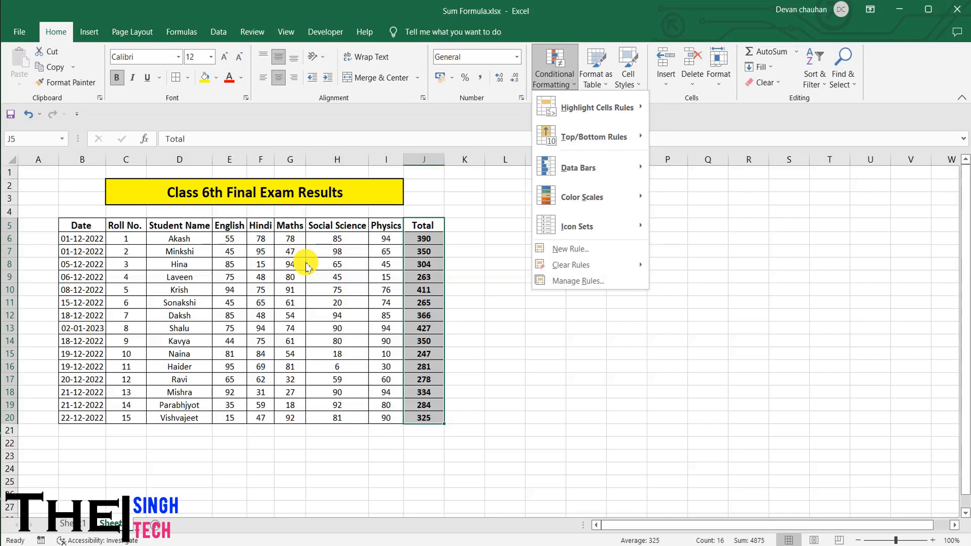
click(254, 249)
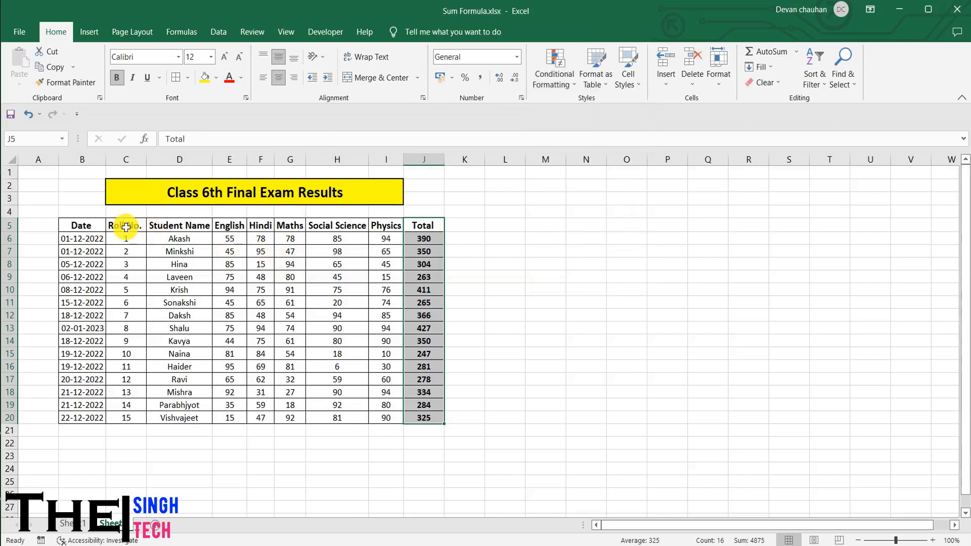
drag(126, 225, 441, 424)
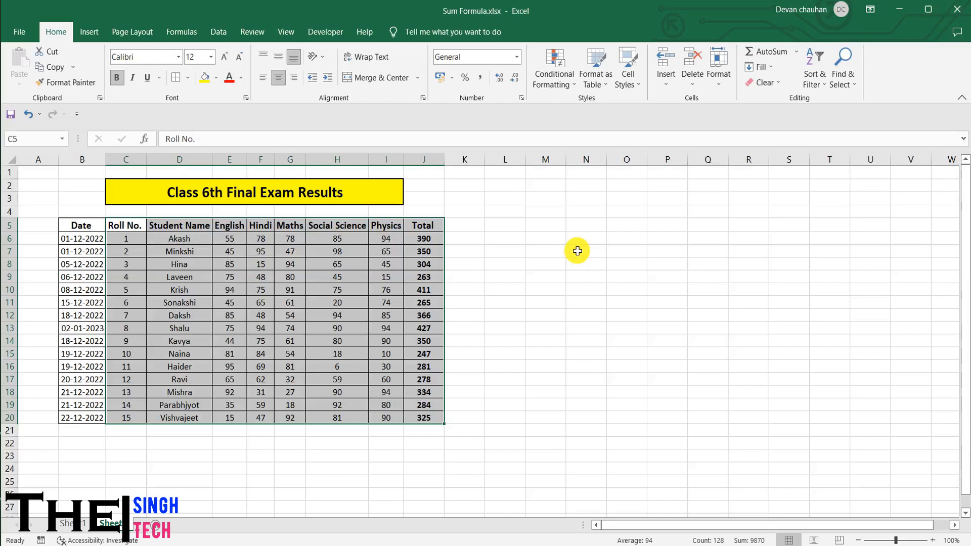
click(552, 81)
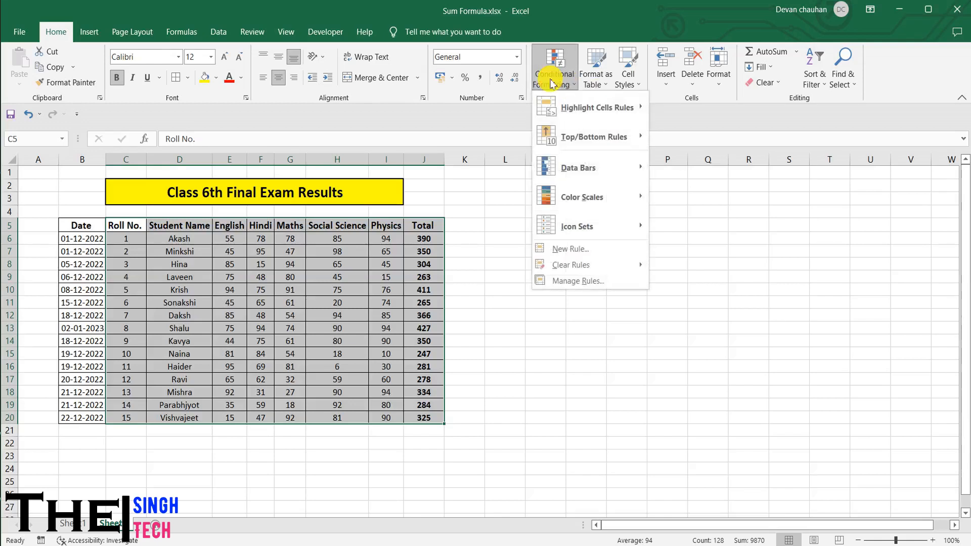
mouse_move(598, 116)
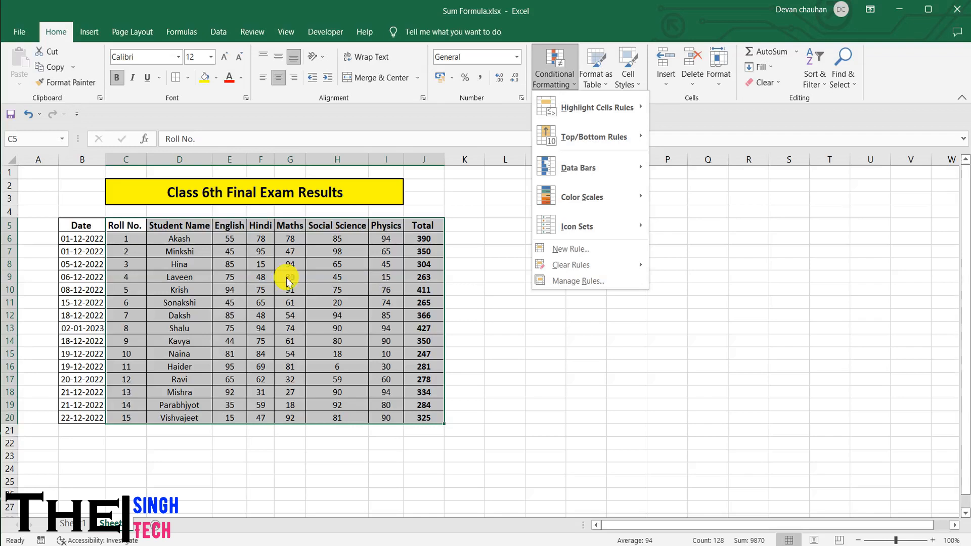
Select all the subject marks from English to Physics, cells E6:I20
click(171, 246)
click(246, 249)
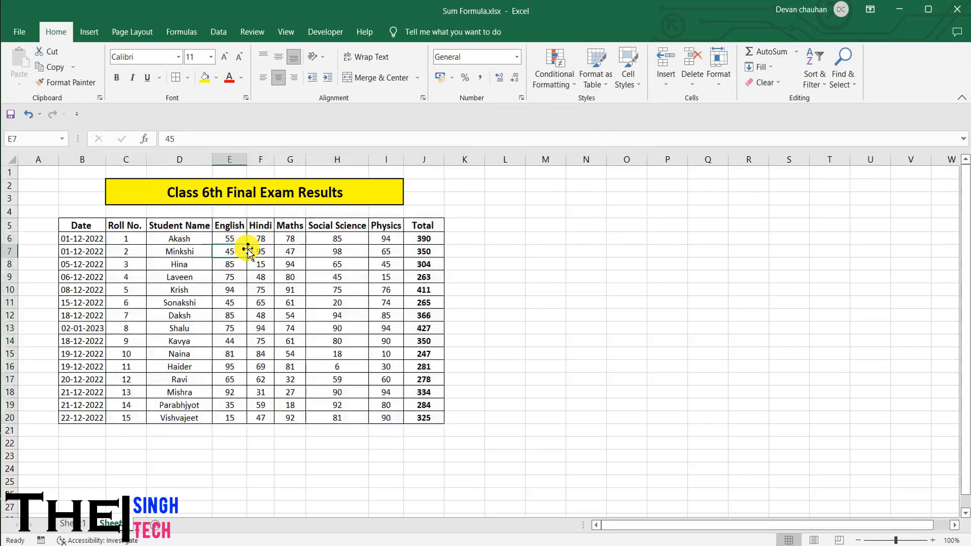
drag(230, 238, 389, 413)
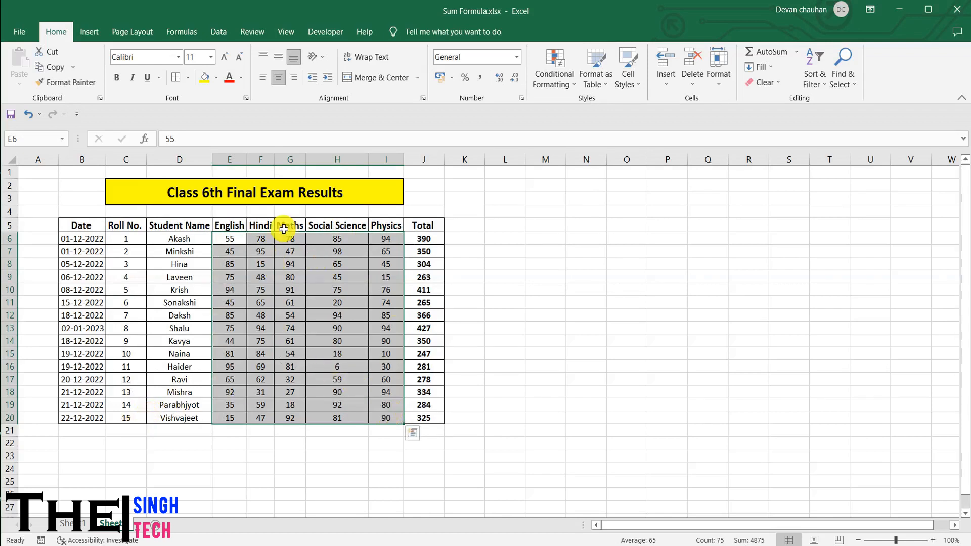
Try a Greater Than 50 highlight rule on the selected marks, using Green Fill with Dark Green Text
click(562, 77)
mouse_move(624, 106)
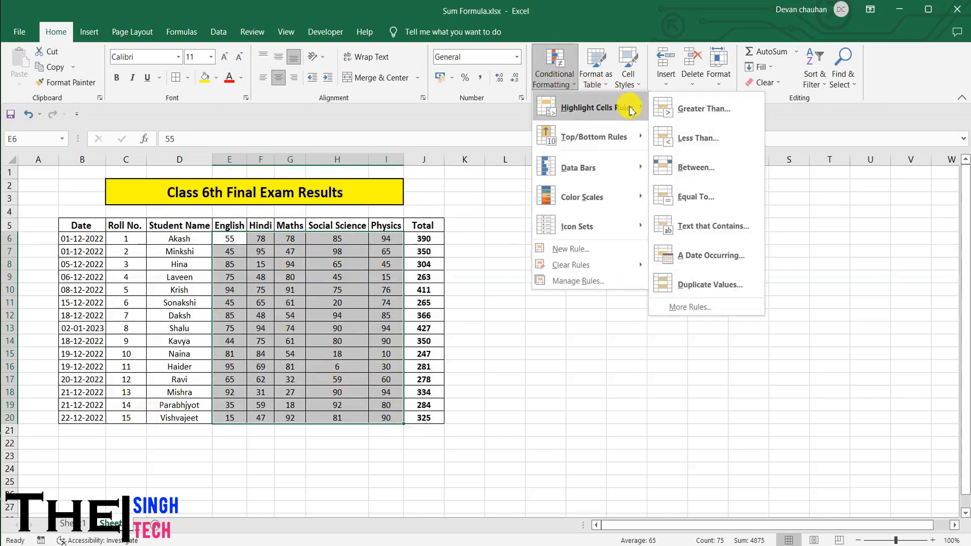
click(715, 115)
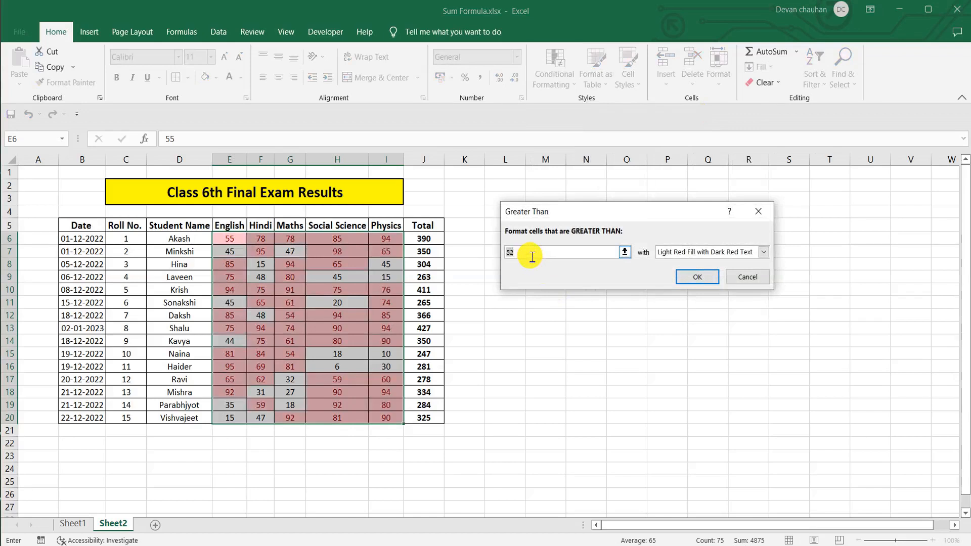
text(50)
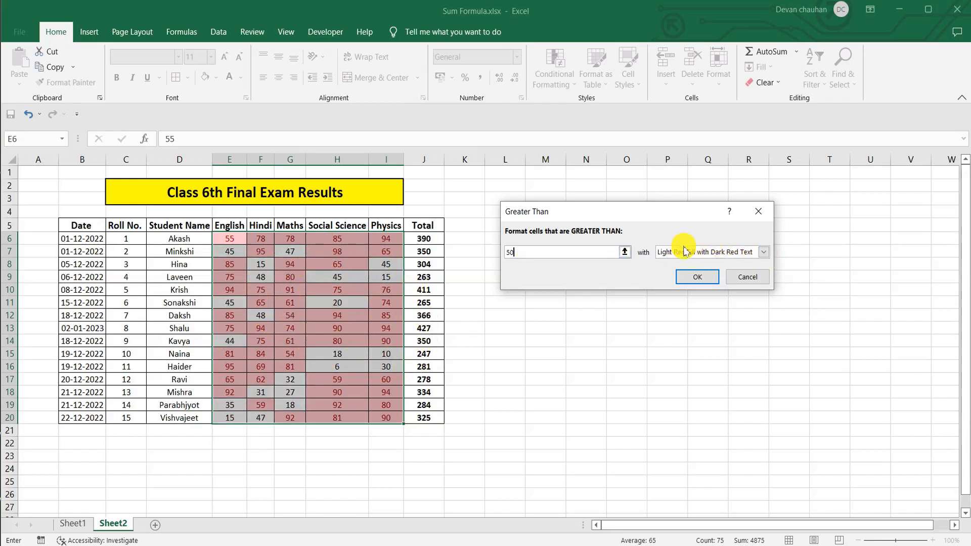
click(764, 252)
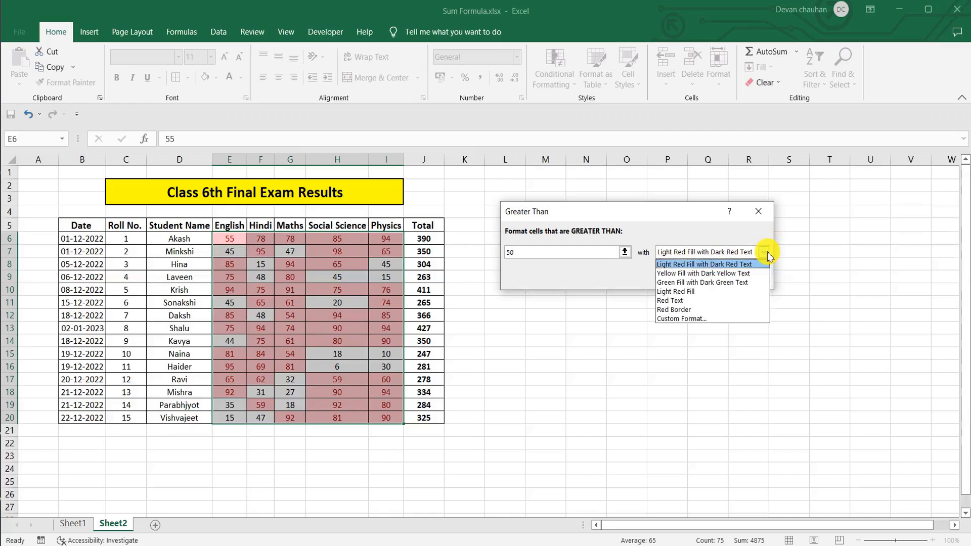
click(684, 282)
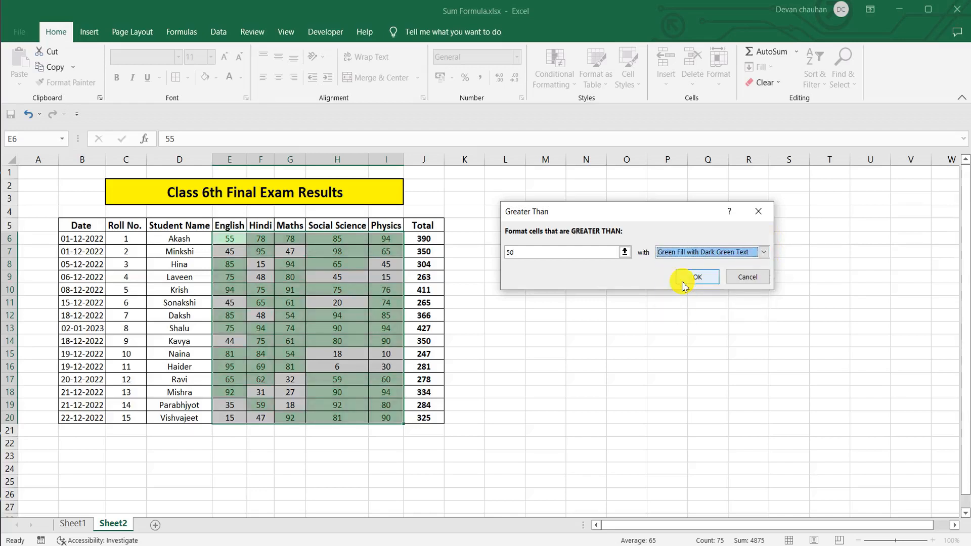
Try a custom format with a dark blue fill for the Greater Than rule, and cancel the rule
click(763, 251)
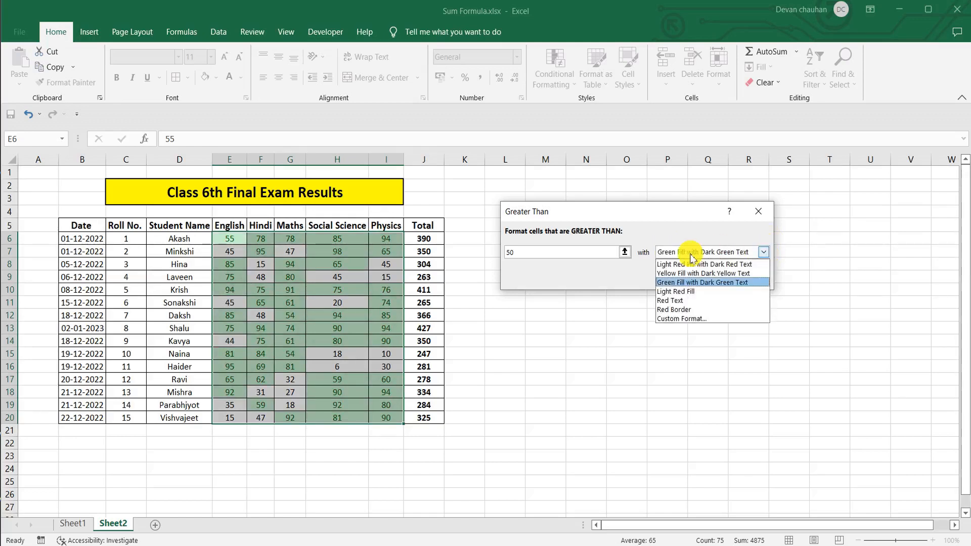
click(683, 319)
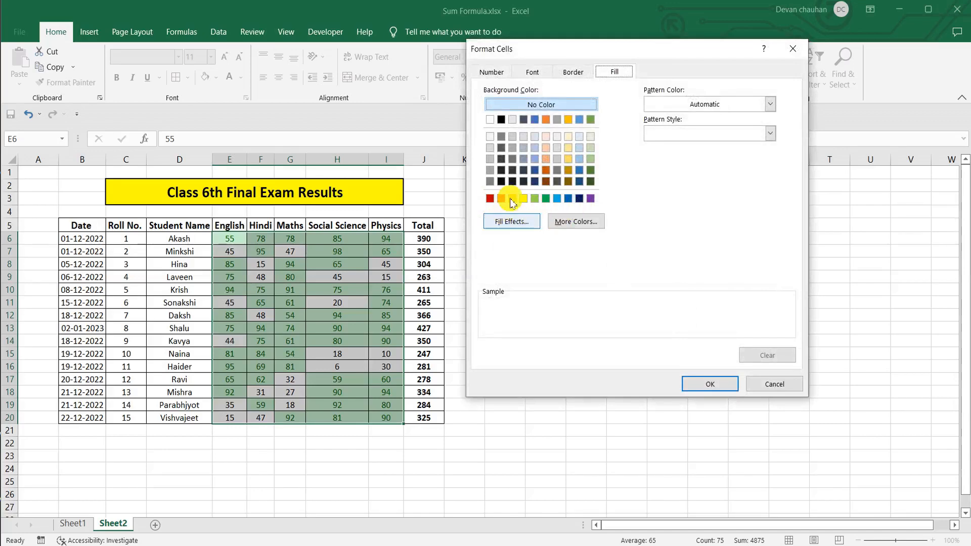
click(579, 199)
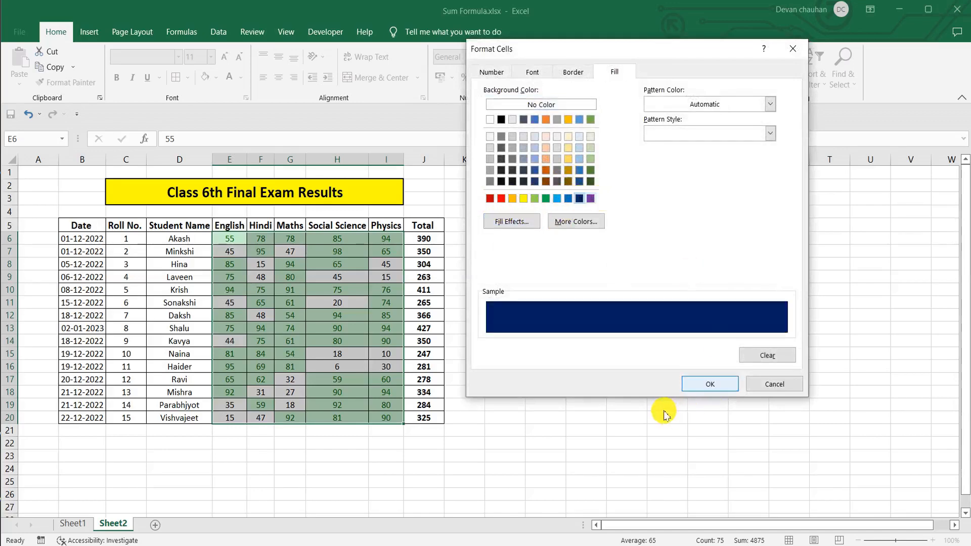
click(709, 384)
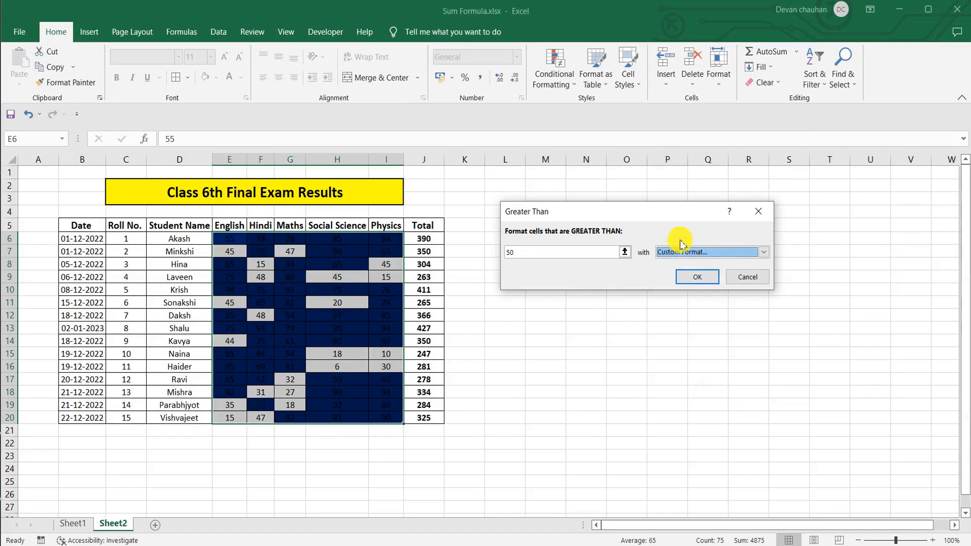
click(743, 277)
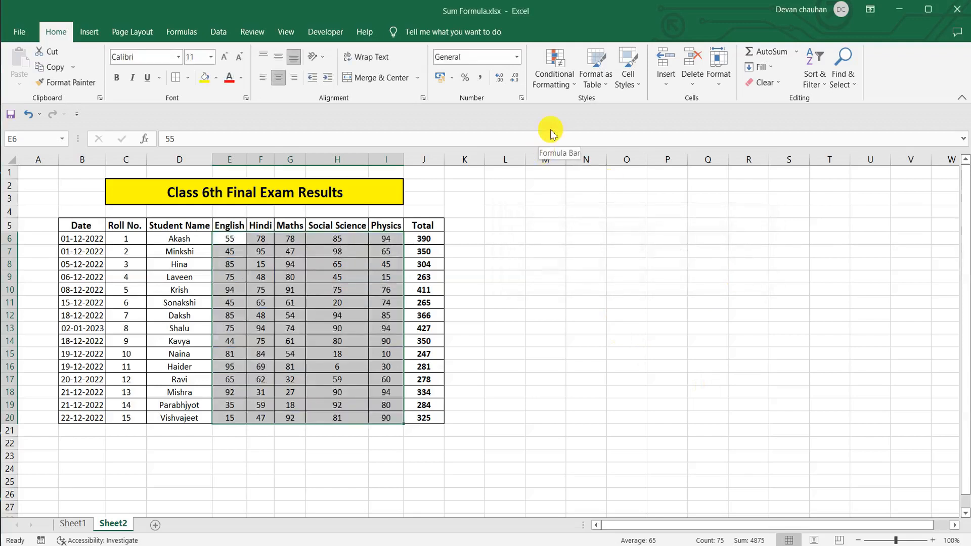
Highlight the selected marks that are less than 40 with Light Red Fill
click(559, 81)
mouse_move(631, 107)
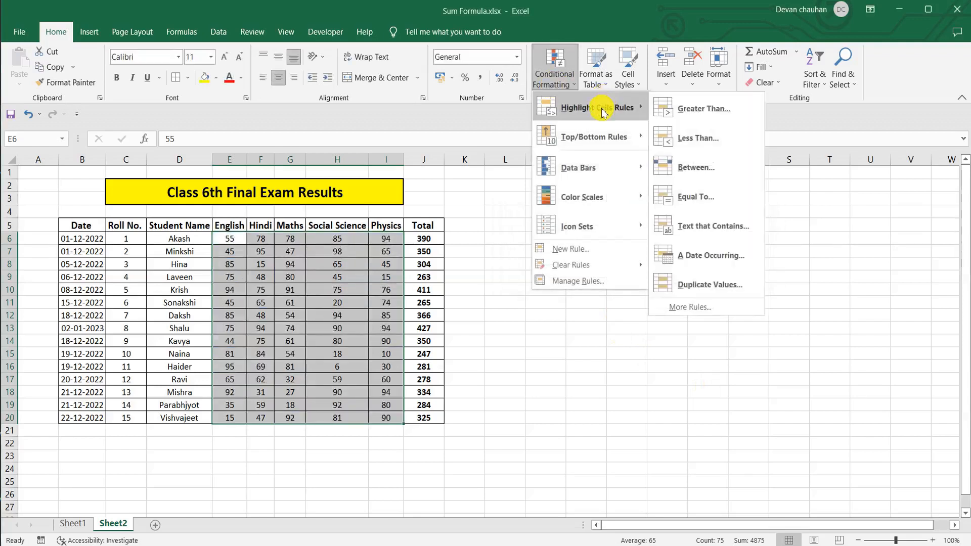
click(695, 140)
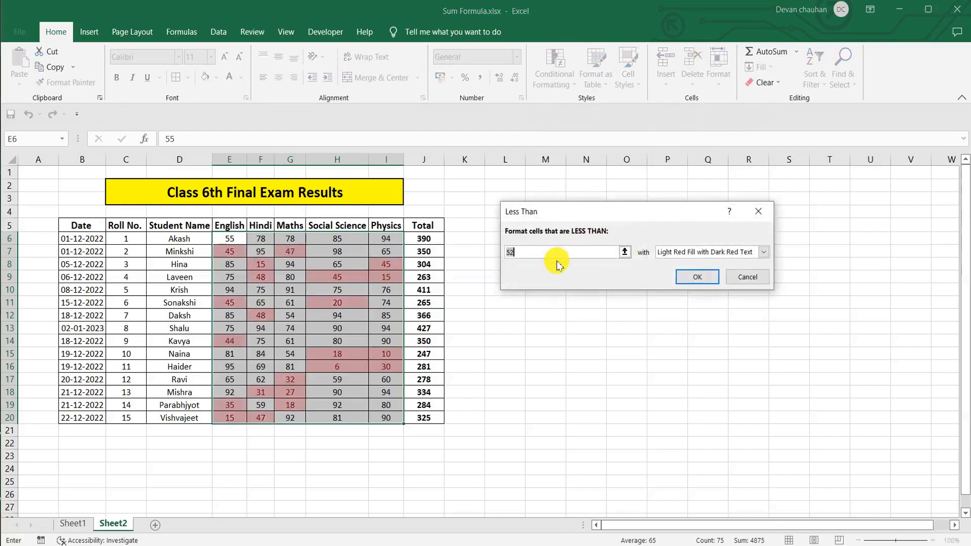
click(524, 258)
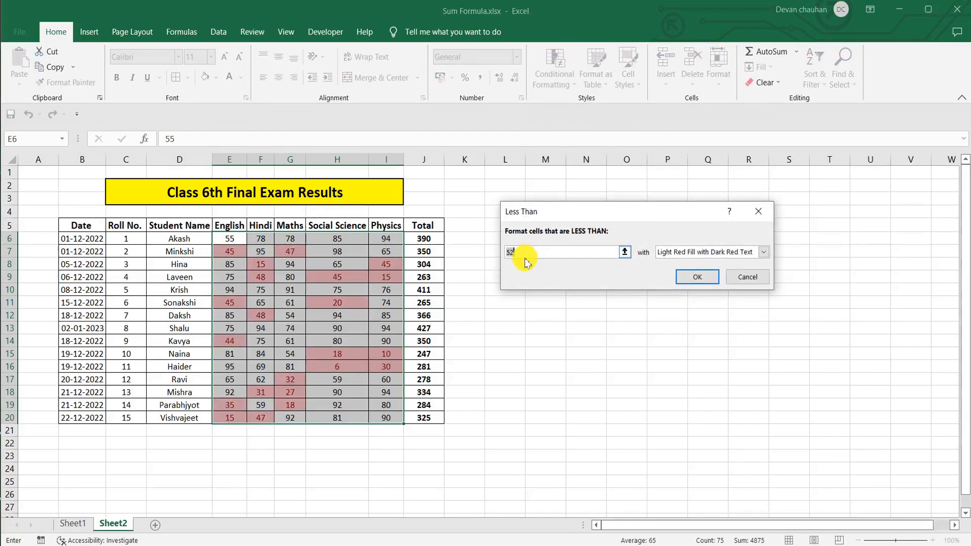
key(BackSpace)
key(BackSpace)
text(40)
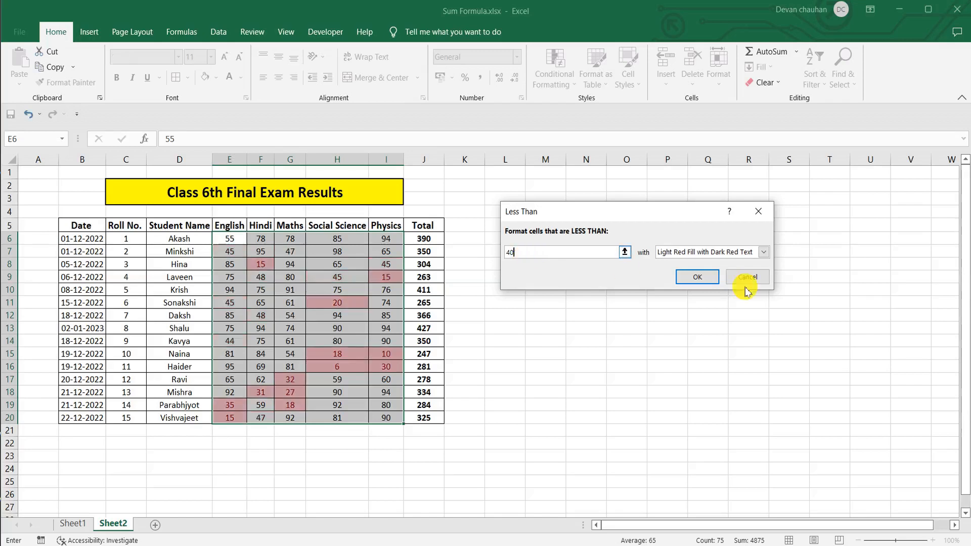
click(763, 252)
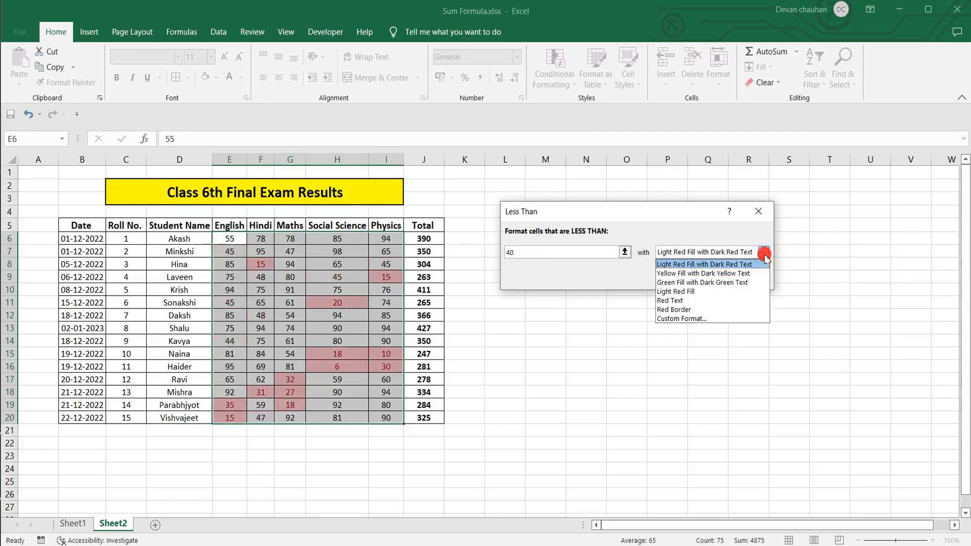
click(688, 292)
click(697, 278)
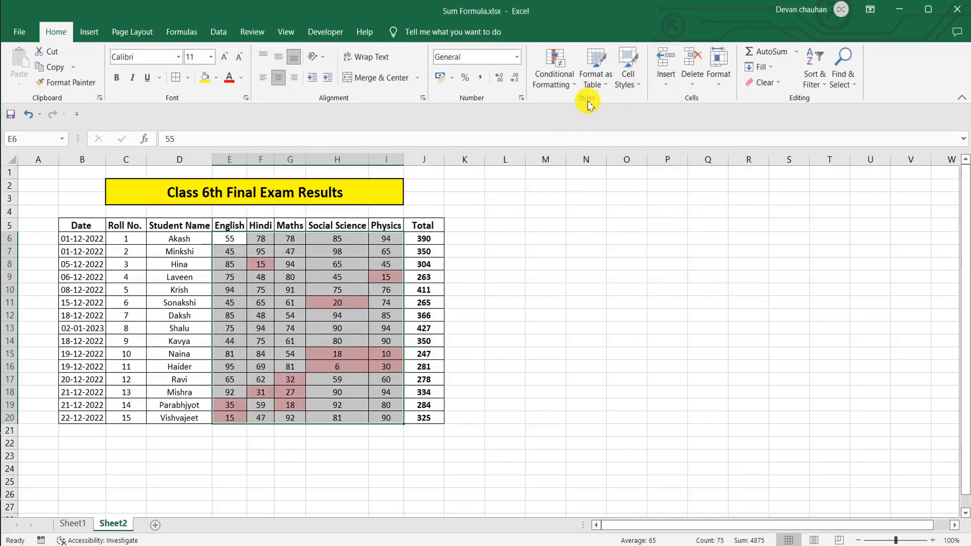
Undo the Less Than highlight rule on the marks
click(562, 85)
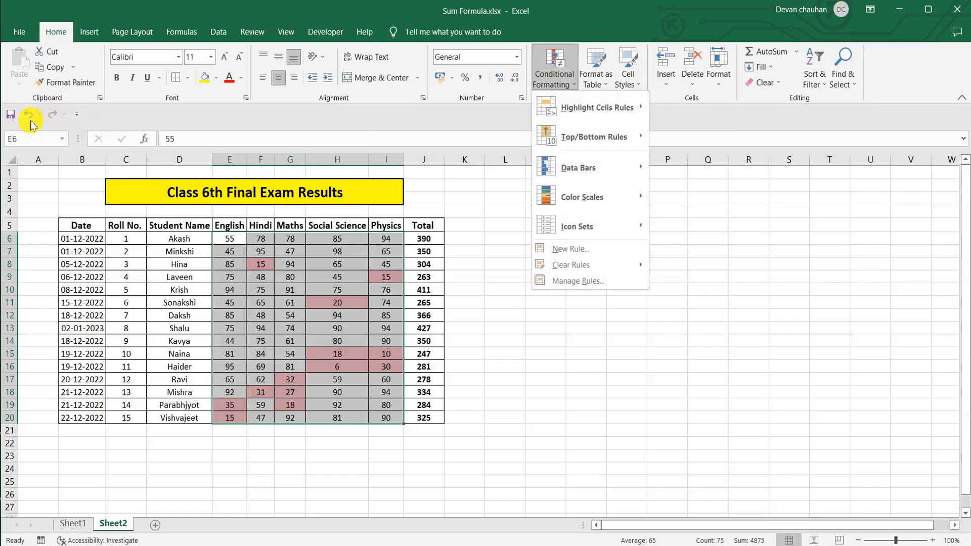
click(29, 121)
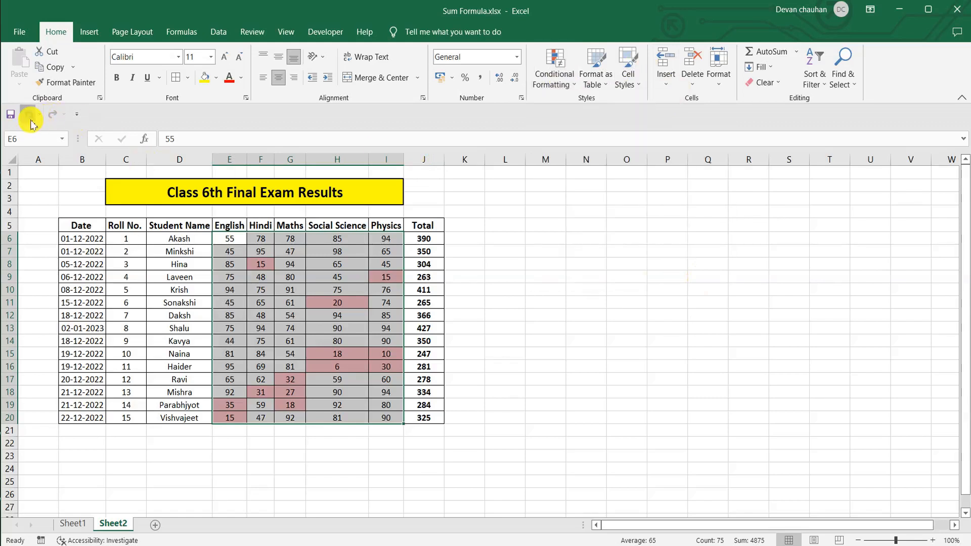
Try a Between highlight rule on the selected marks, with limits 33 and 65
click(567, 76)
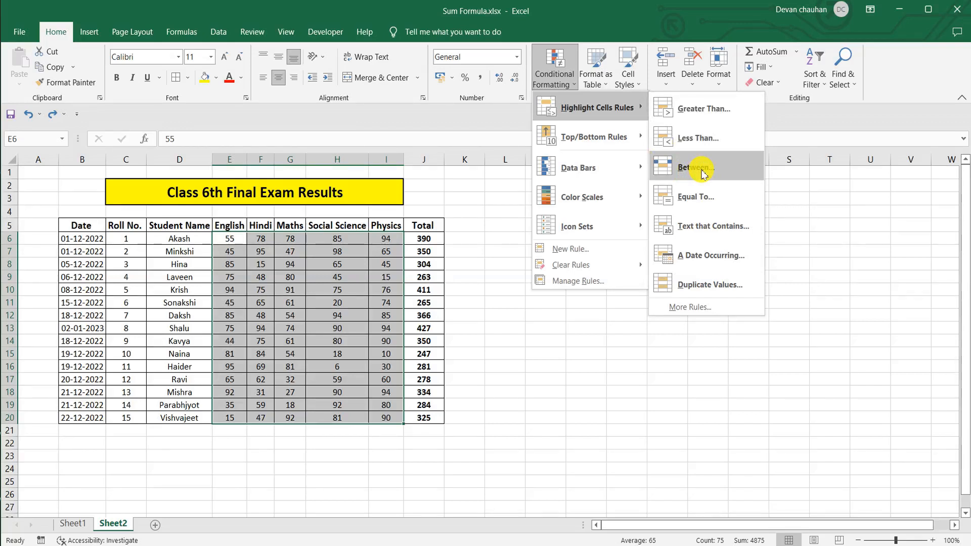
click(702, 174)
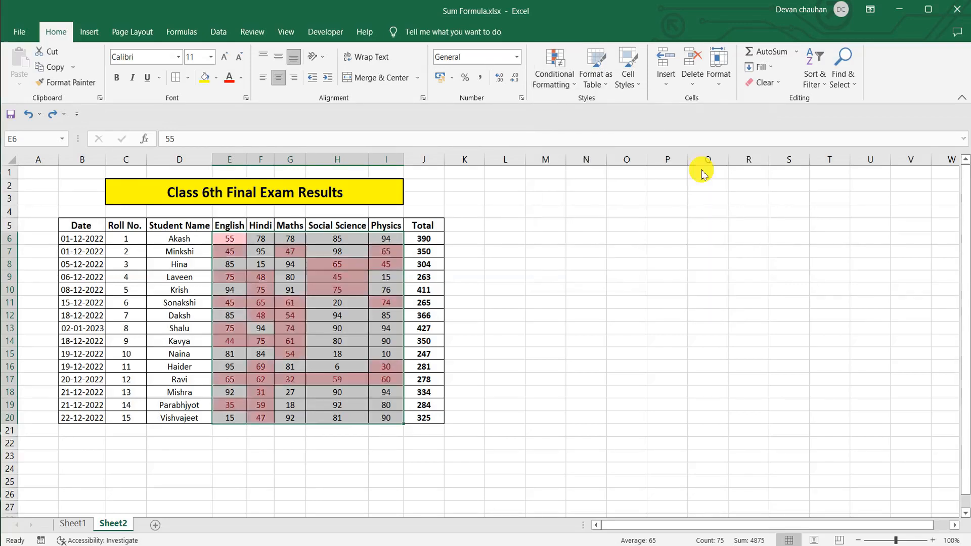
click(513, 257)
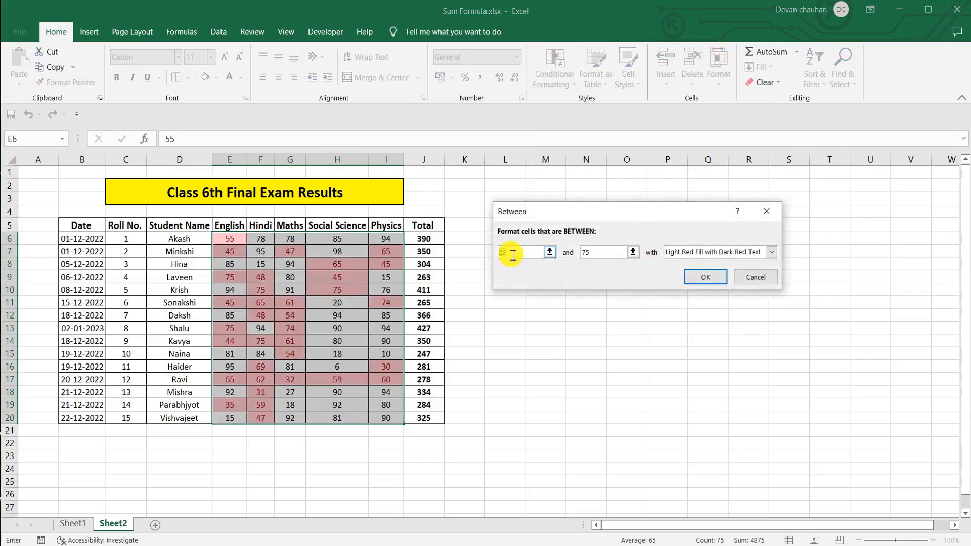
text(33)
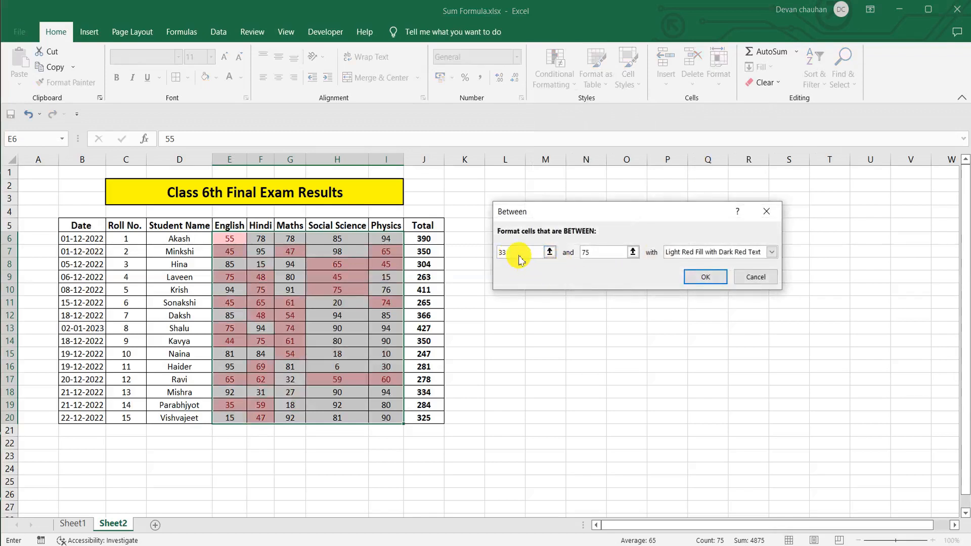
click(594, 256)
text(65)
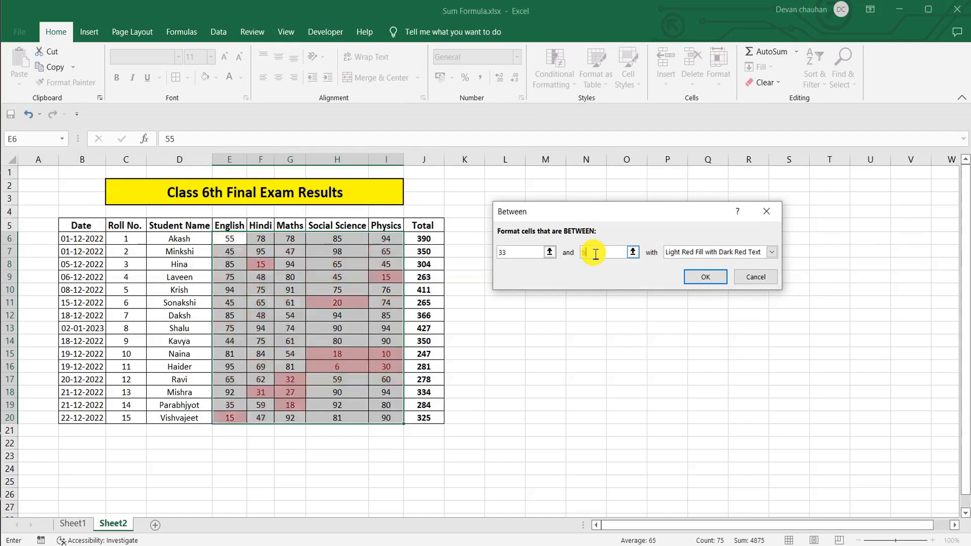
Try a custom format with a yellow fill for the Between rule, and cancel the rule
click(772, 252)
click(687, 318)
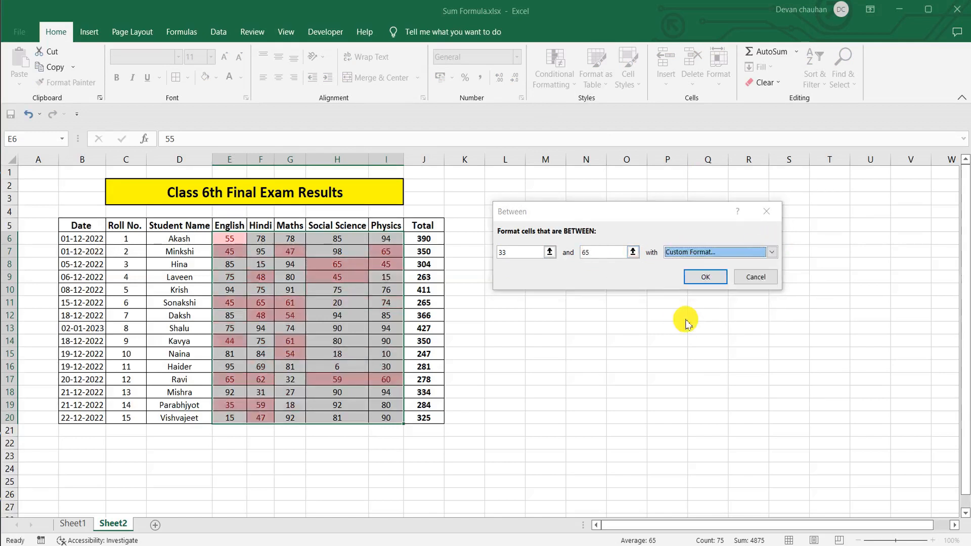
click(523, 199)
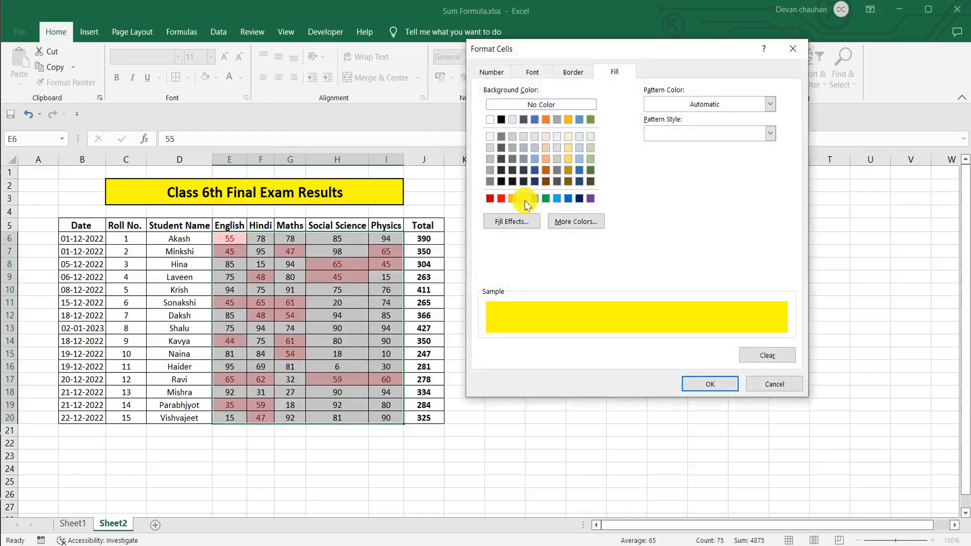
click(708, 384)
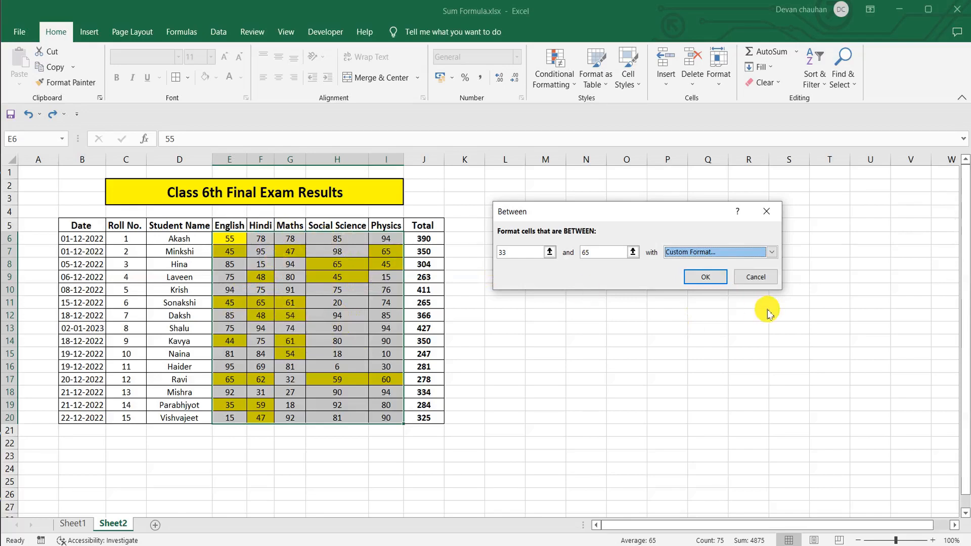
click(744, 277)
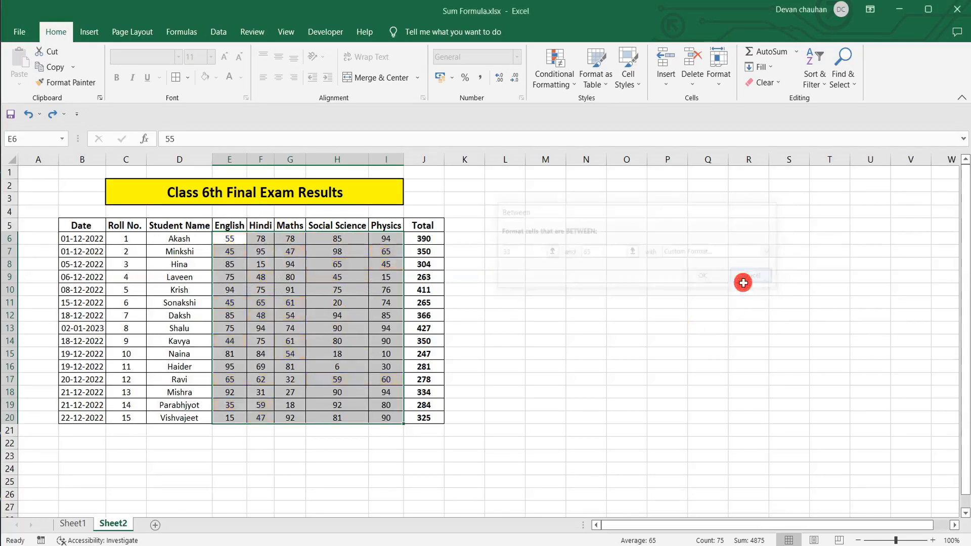
Try an Equal To 20 highlight rule on the selected marks, and cancel it
click(551, 81)
mouse_move(587, 109)
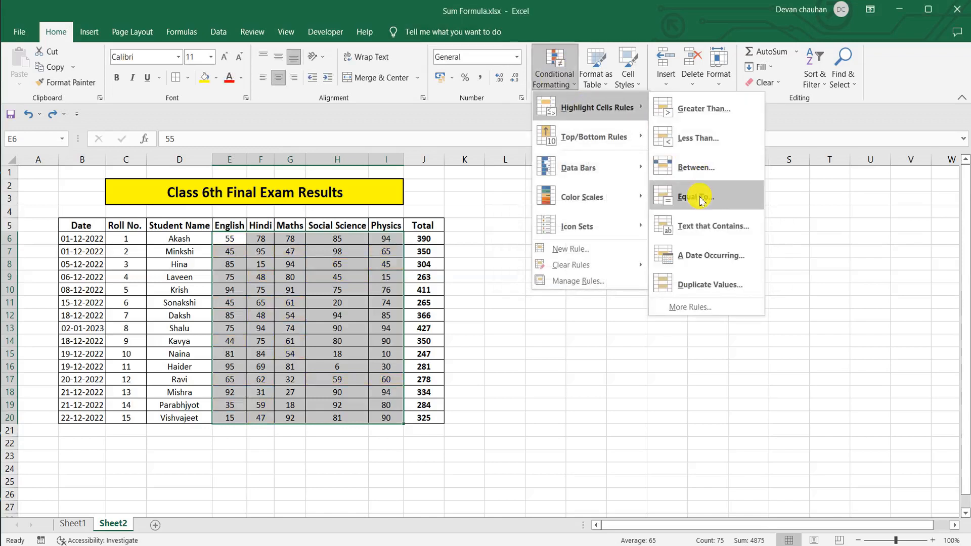
click(702, 199)
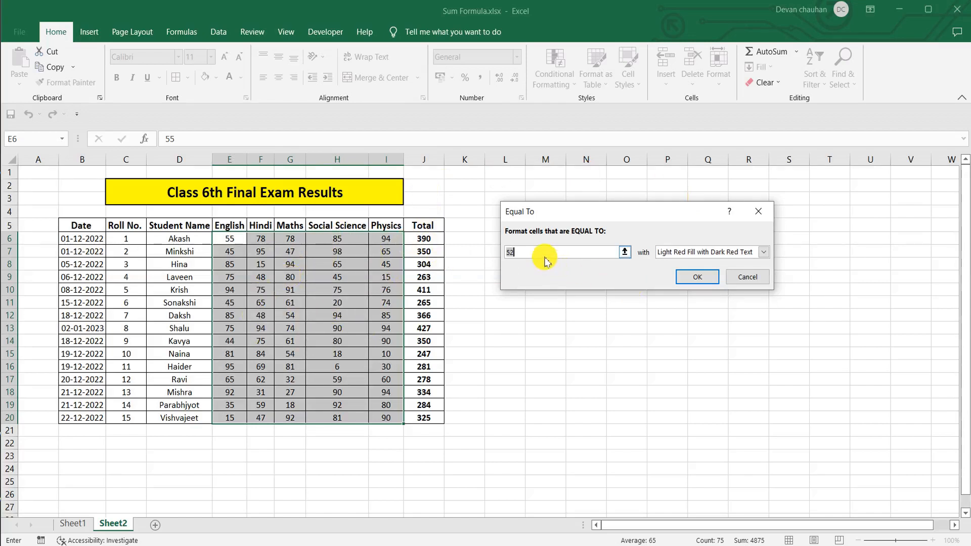
text(20)
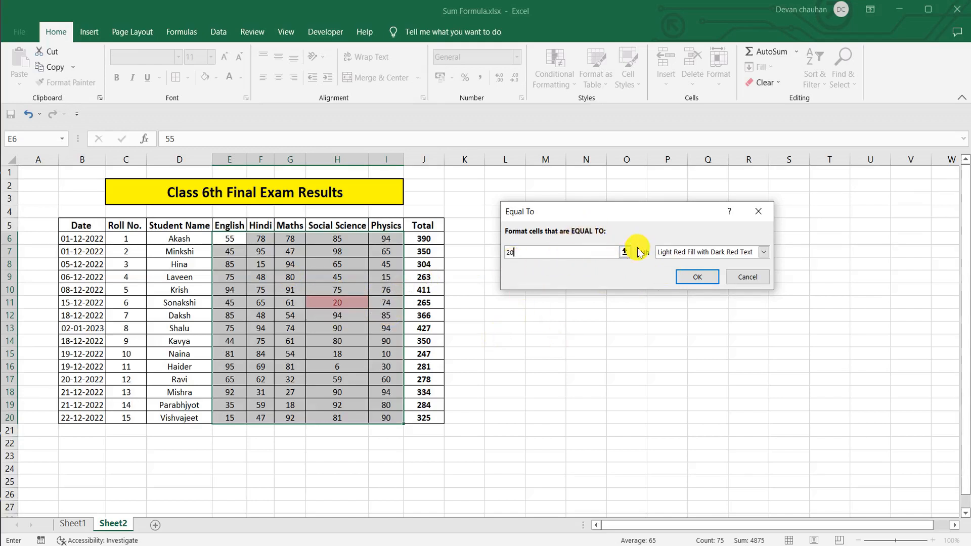
click(741, 283)
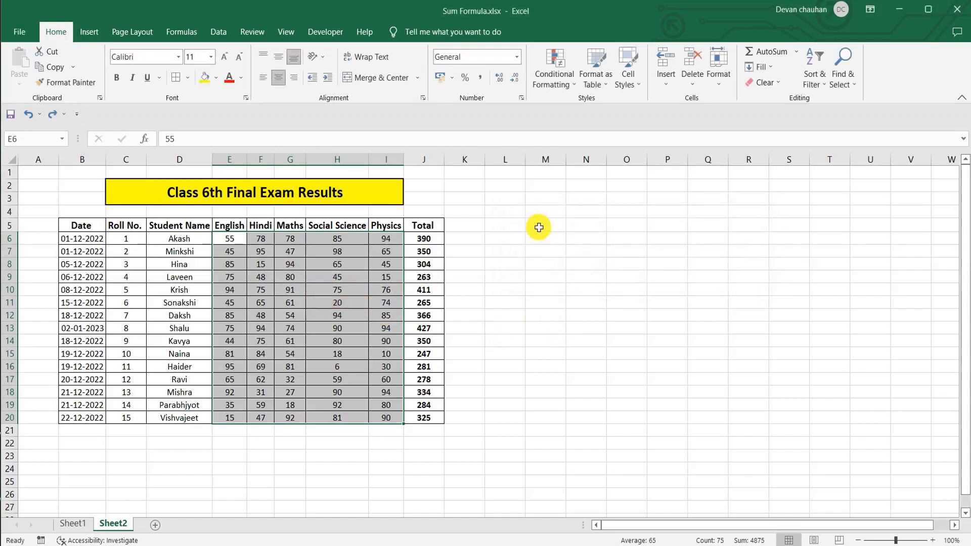
Try a Text that Contains rule for 94 on the selected marks with Light Red Fill with Dark Red Text, and cancel it
click(551, 80)
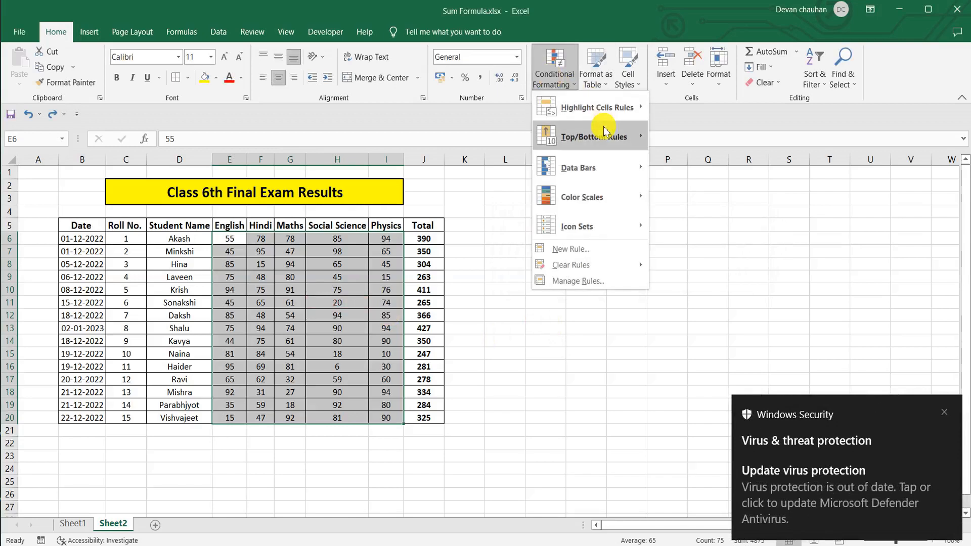
click(945, 414)
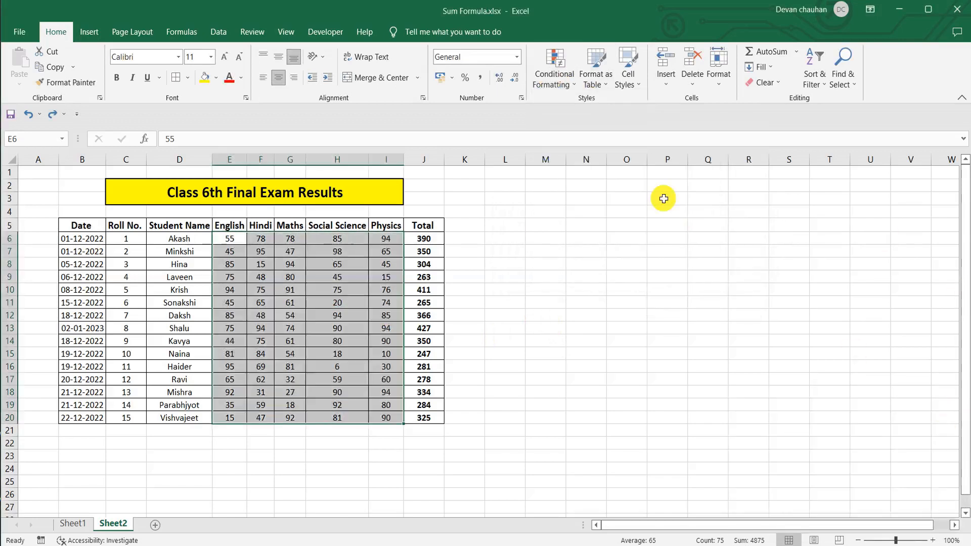
click(554, 76)
mouse_move(592, 116)
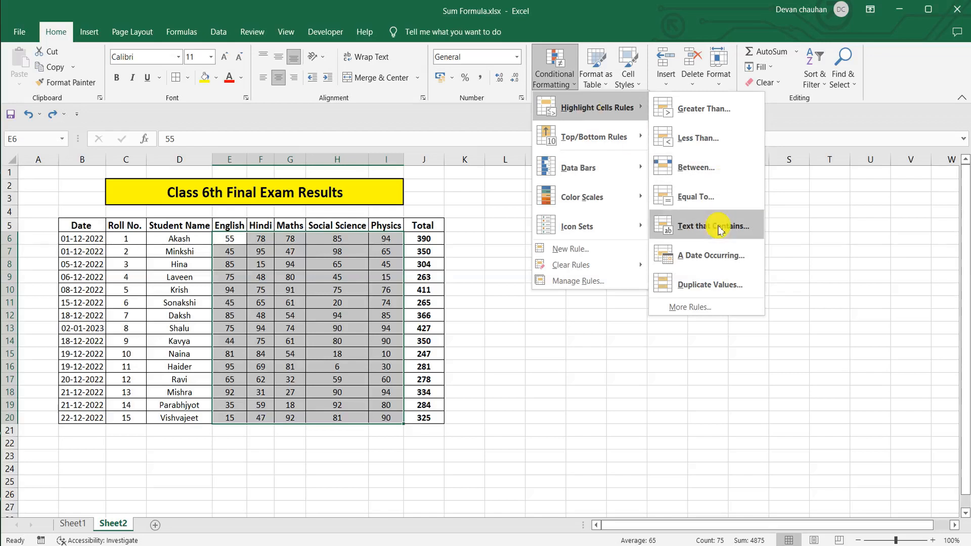
click(720, 230)
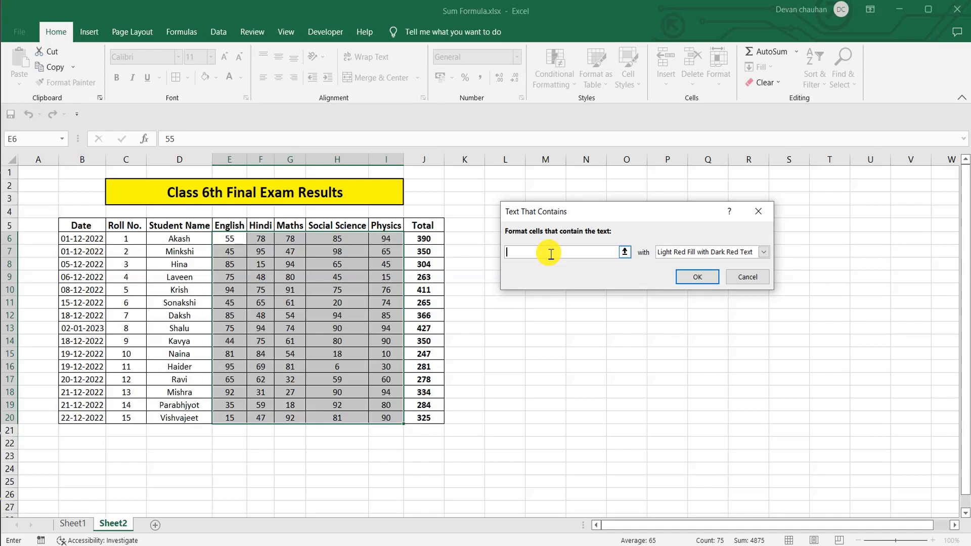
text(94)
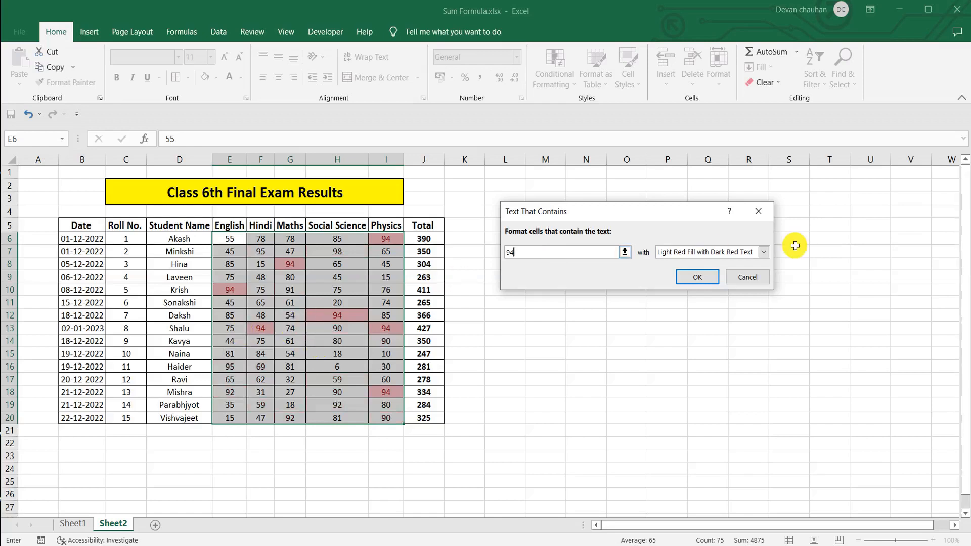
click(764, 252)
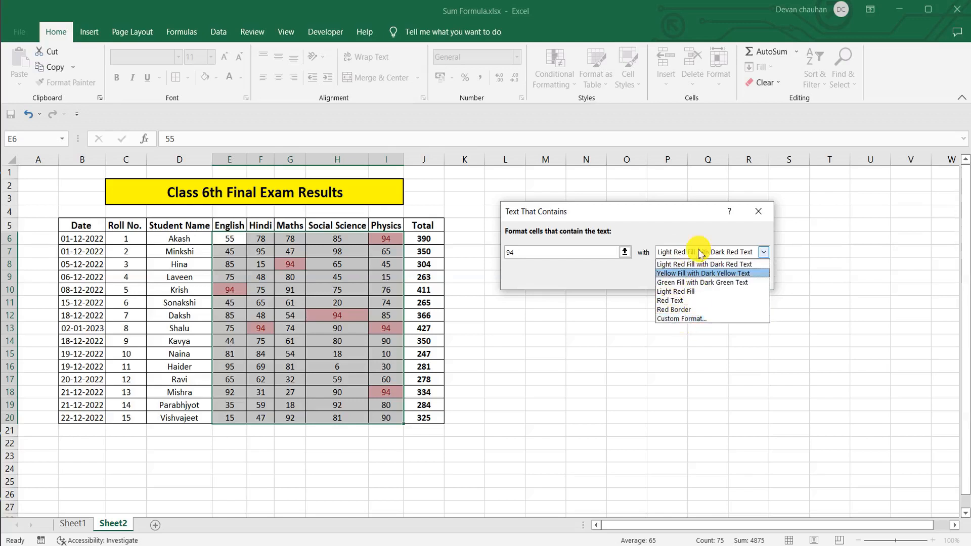
click(673, 224)
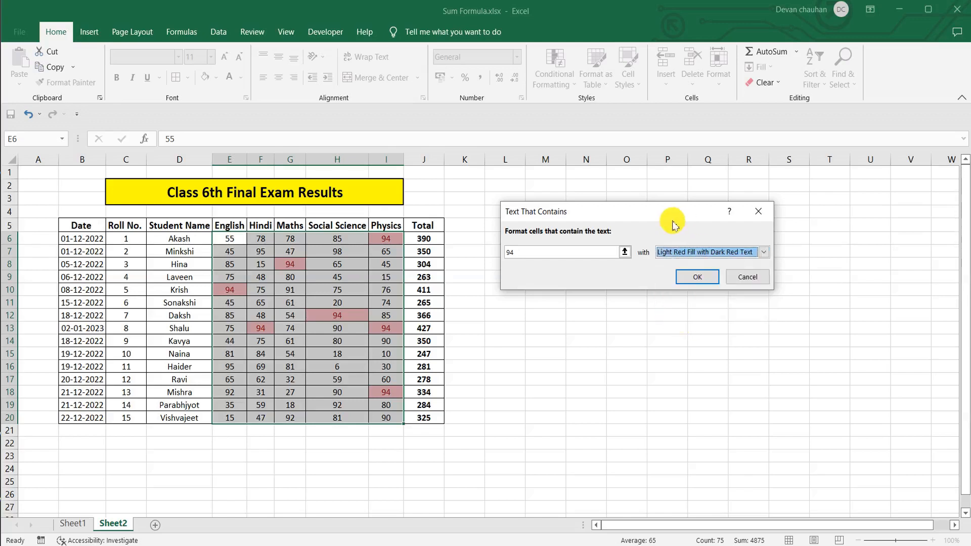
click(743, 278)
Highlight dates occurring in the last 7 days across the table's data rows B6:J20, using Light Red Fill with Dark Red Text
click(553, 81)
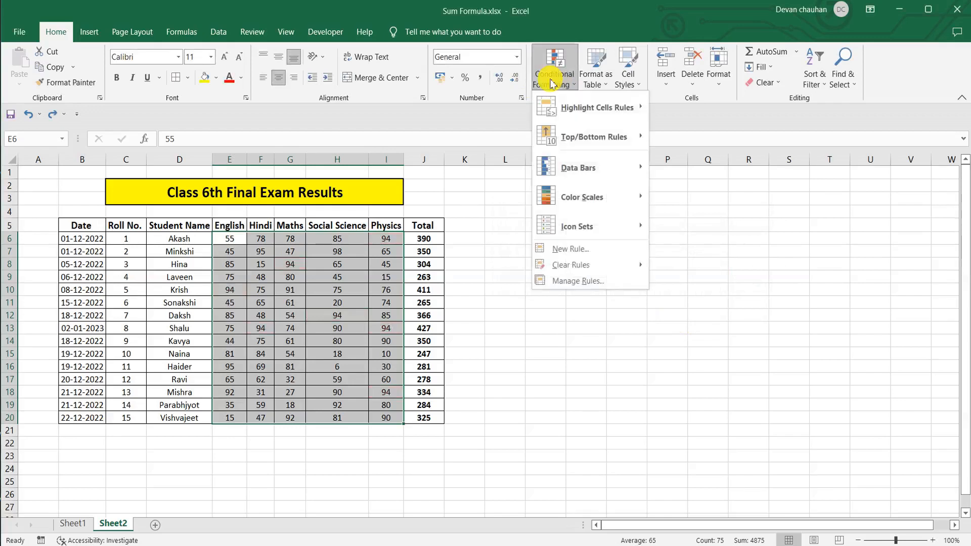
mouse_move(622, 108)
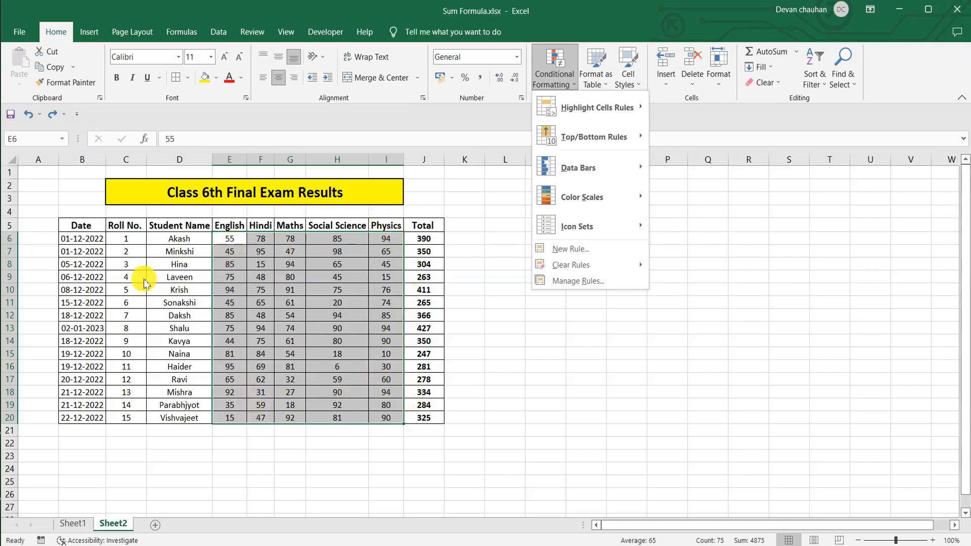
click(77, 233)
click(79, 238)
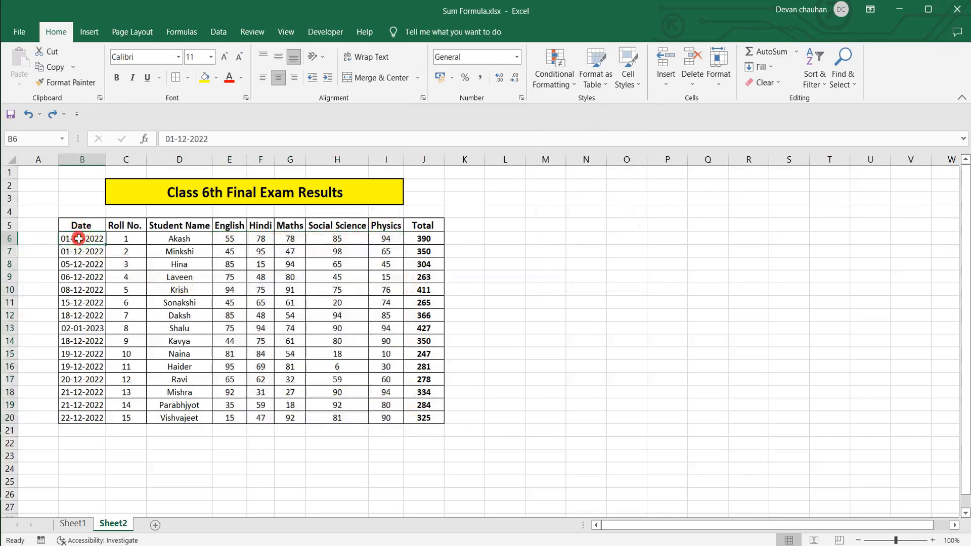
drag(79, 238, 420, 418)
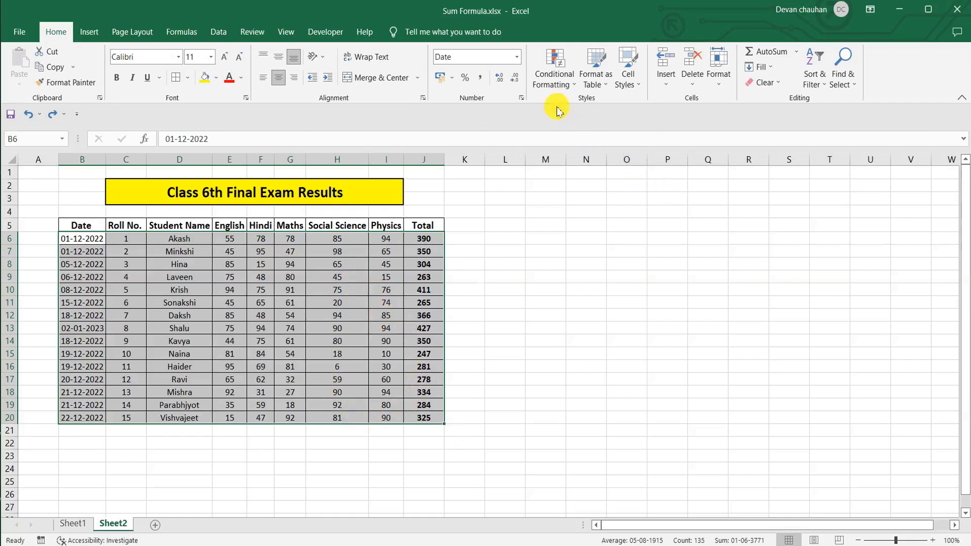
click(552, 87)
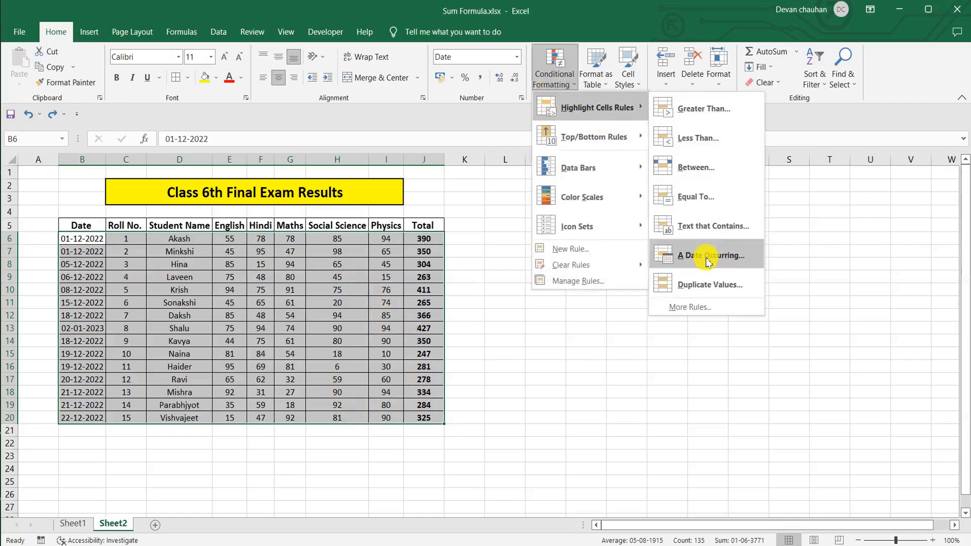
click(722, 255)
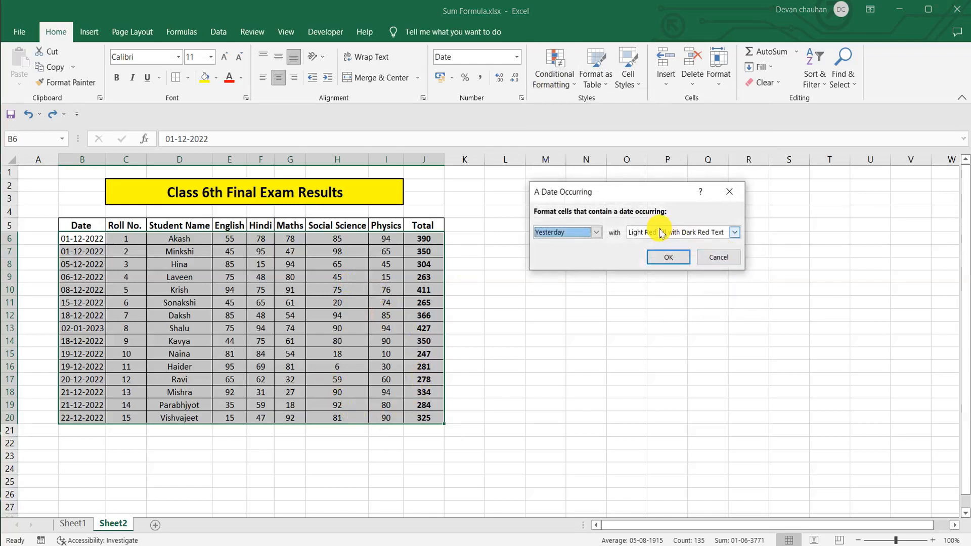
click(597, 233)
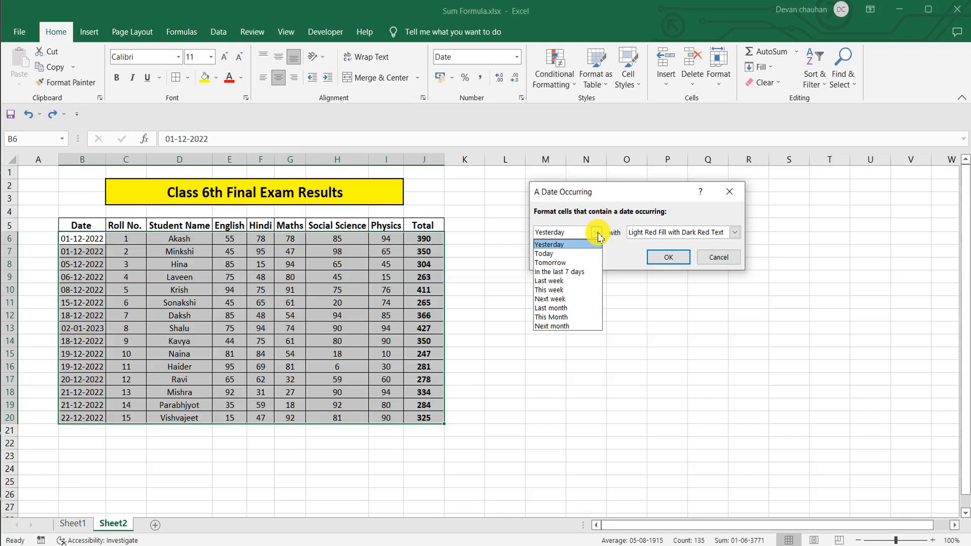
click(585, 274)
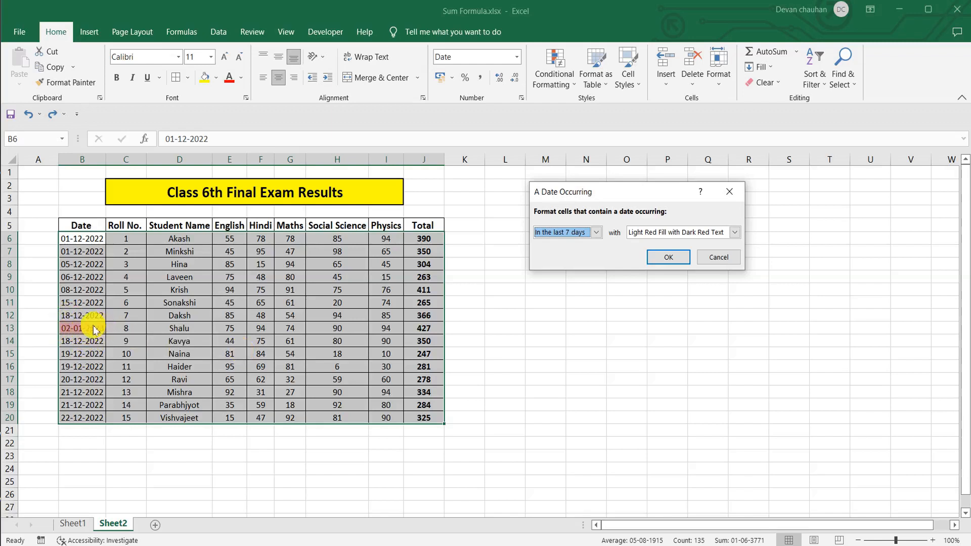
click(665, 258)
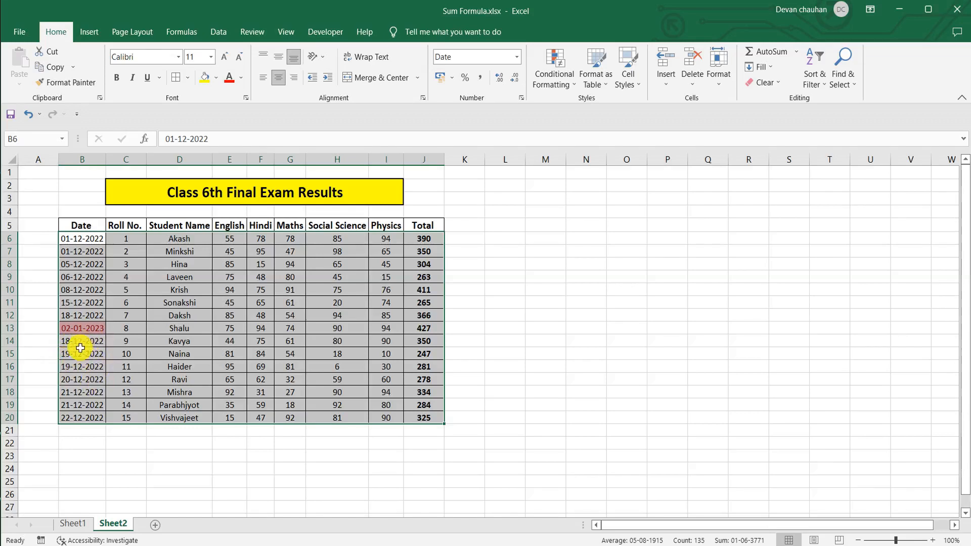
Change the date for roll number 11 in cell B16 to 3/1/2023
click(81, 367)
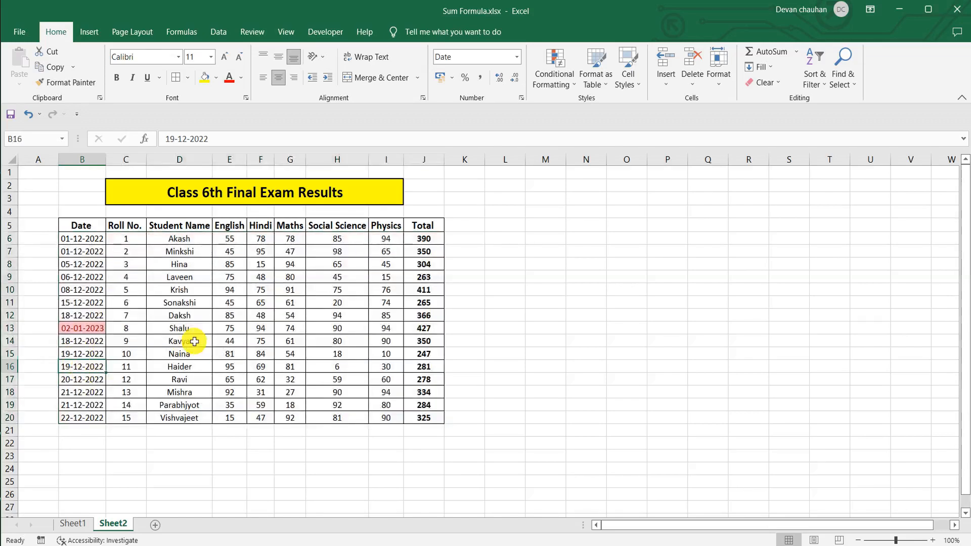
text(3/1)
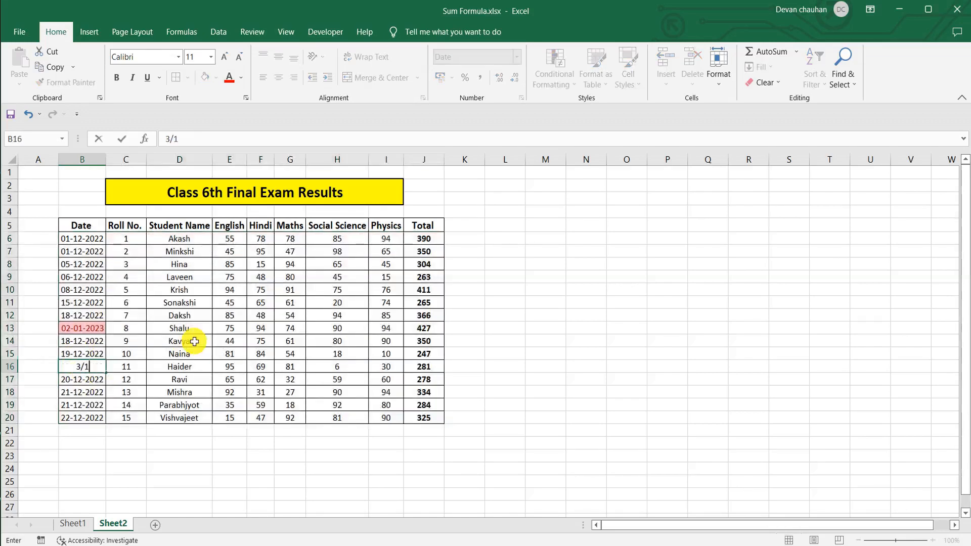
text(/2023)
key(Return)
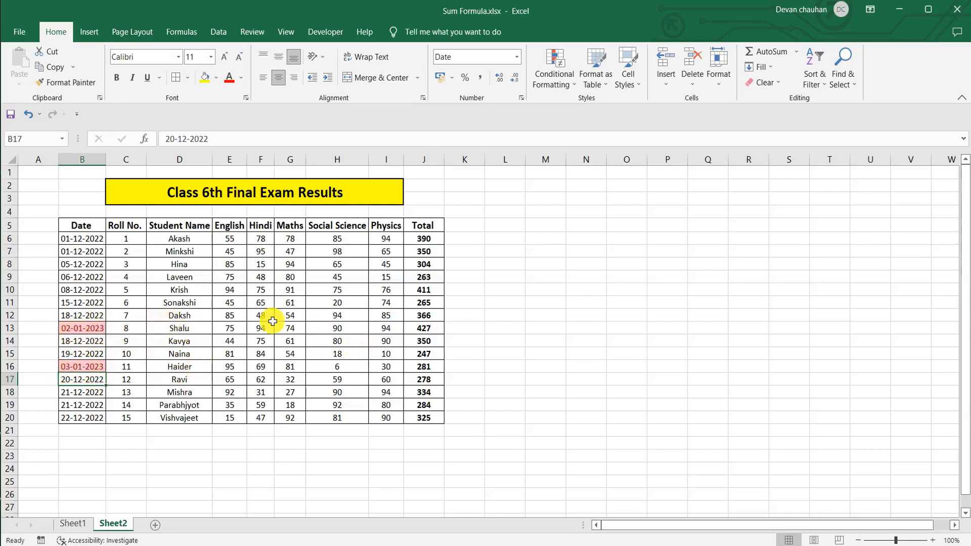
Clear the conditional formatting rules from the table cells B5:J20
click(86, 226)
drag(86, 226, 425, 416)
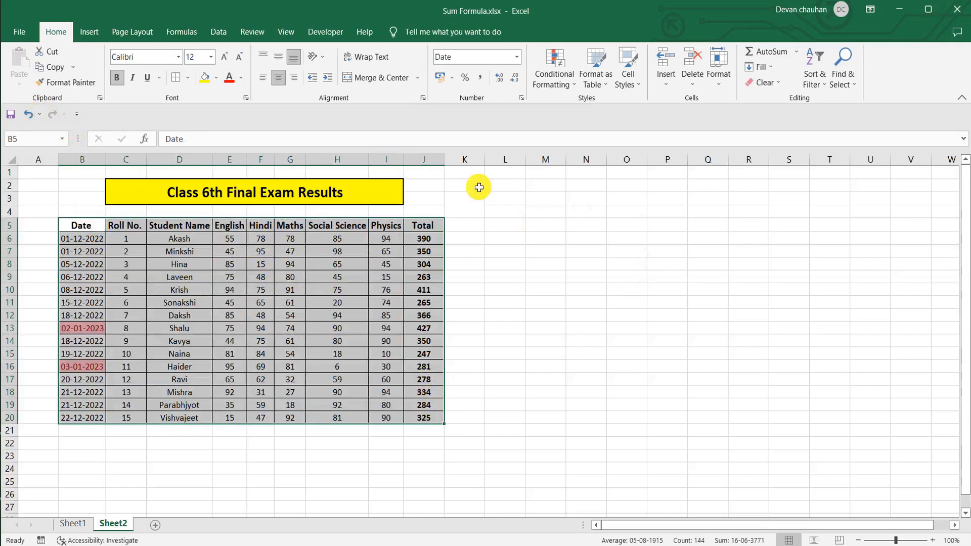
click(554, 75)
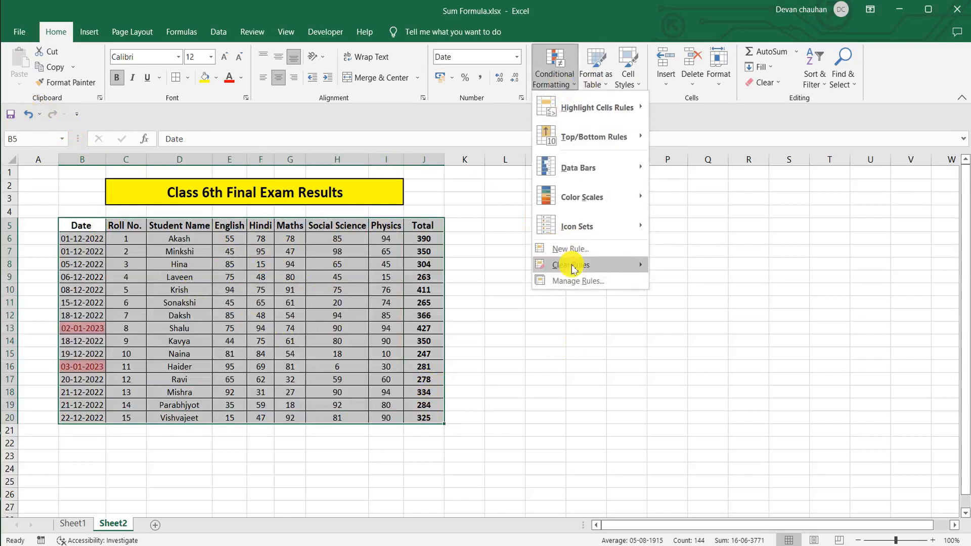
mouse_move(610, 266)
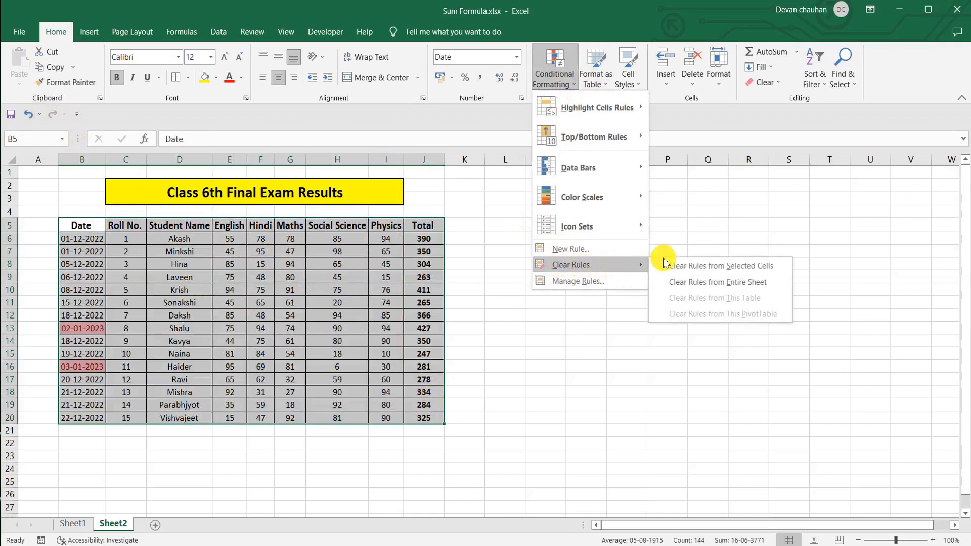
click(689, 266)
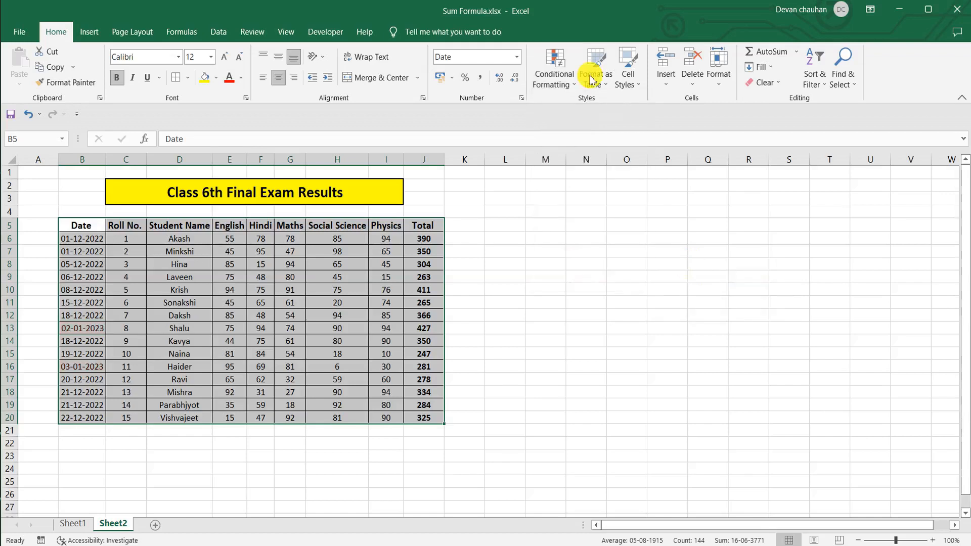
Select the subject marks from English to Physics for all students, cells E6:I20
click(568, 81)
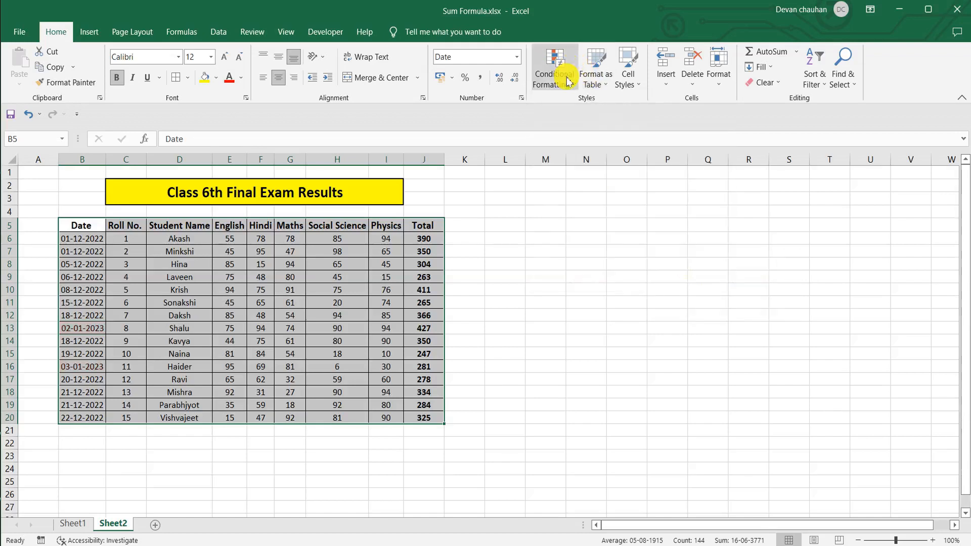
mouse_move(590, 104)
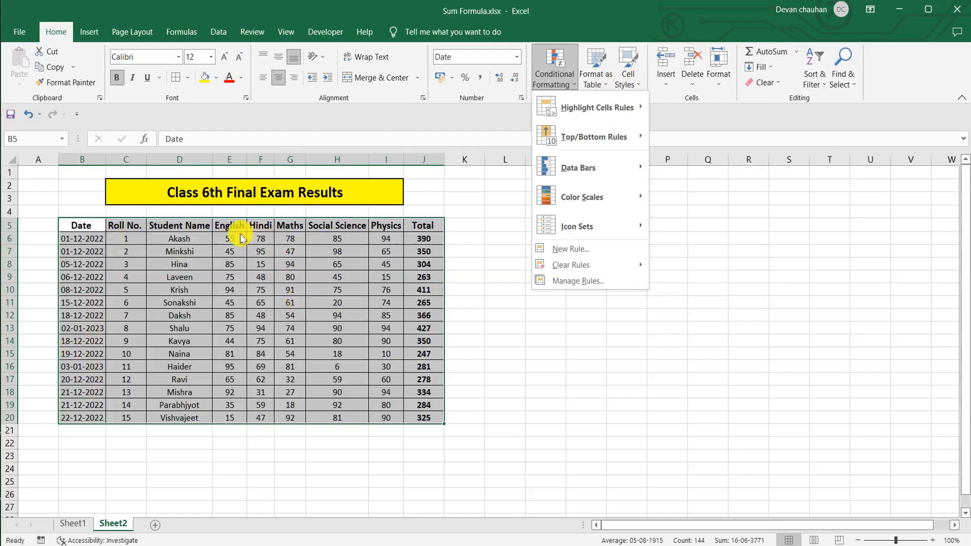
click(241, 234)
click(230, 240)
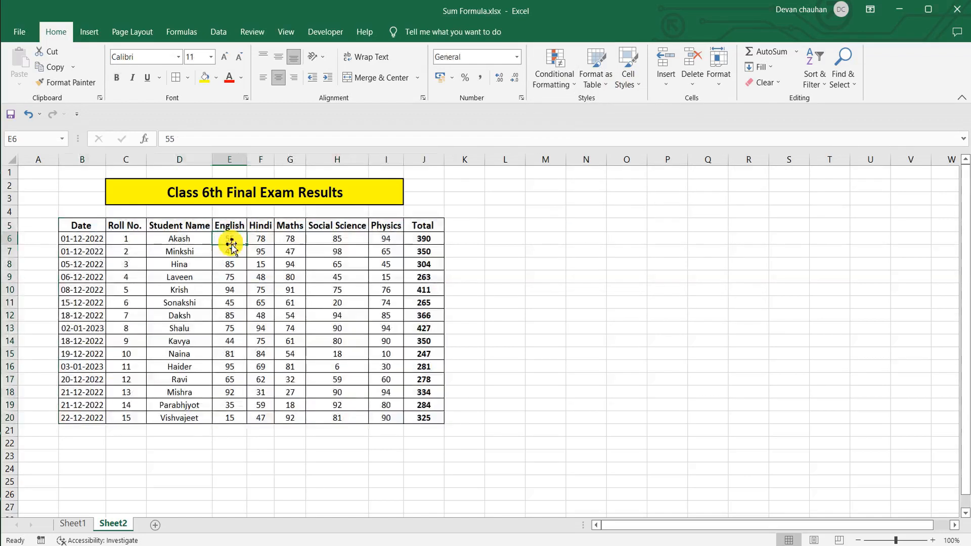
drag(229, 242, 386, 424)
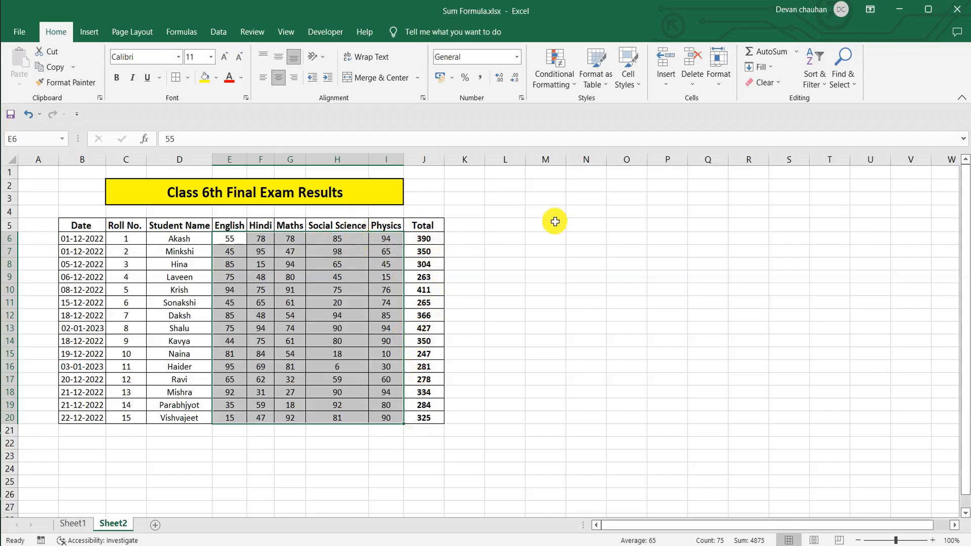
Try a Duplicate Values highlight rule on the selected marks with Light Red Fill with Dark Red Text, and cancel it
click(569, 84)
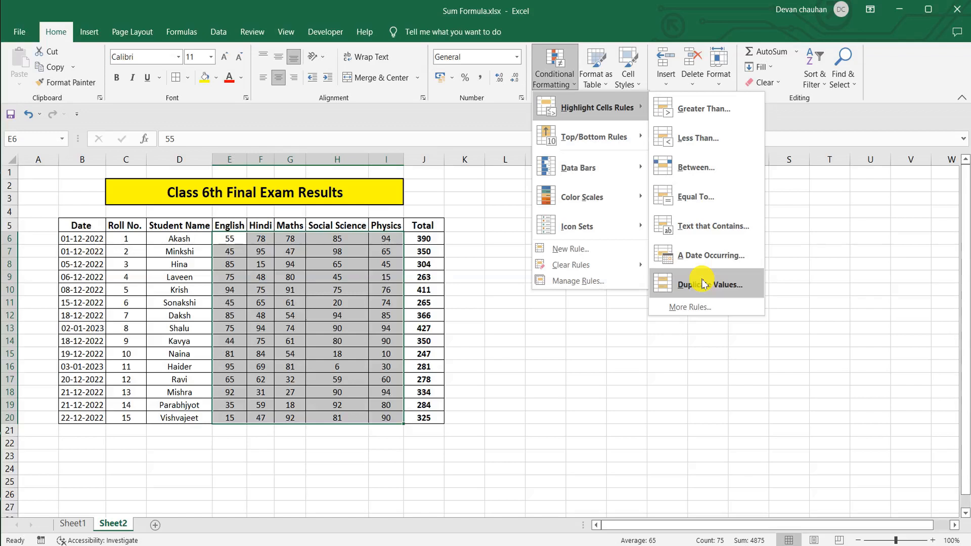
click(703, 284)
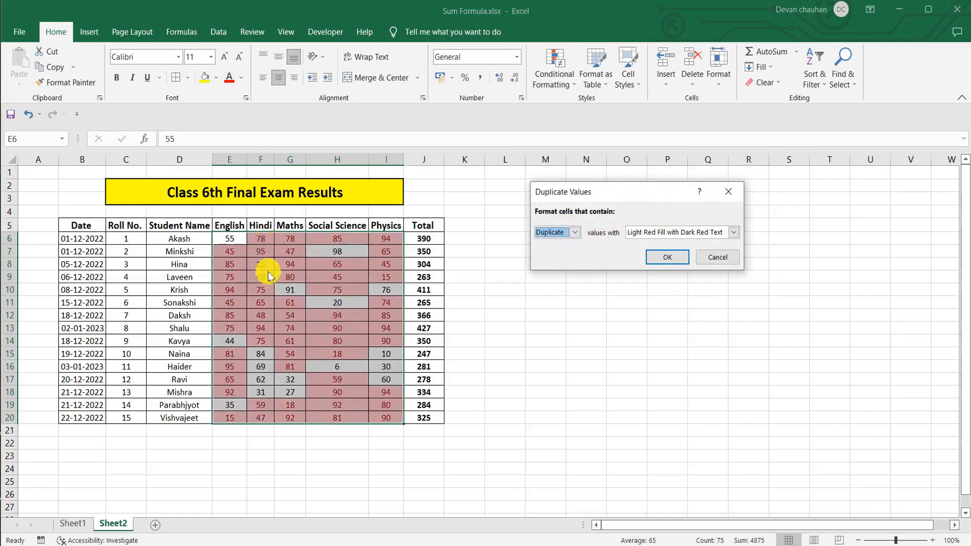
click(733, 232)
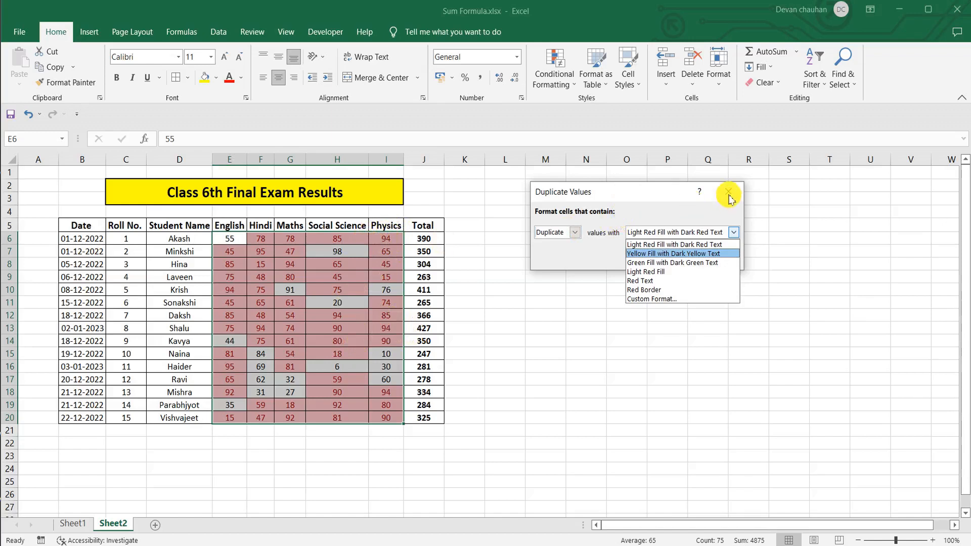
click(728, 197)
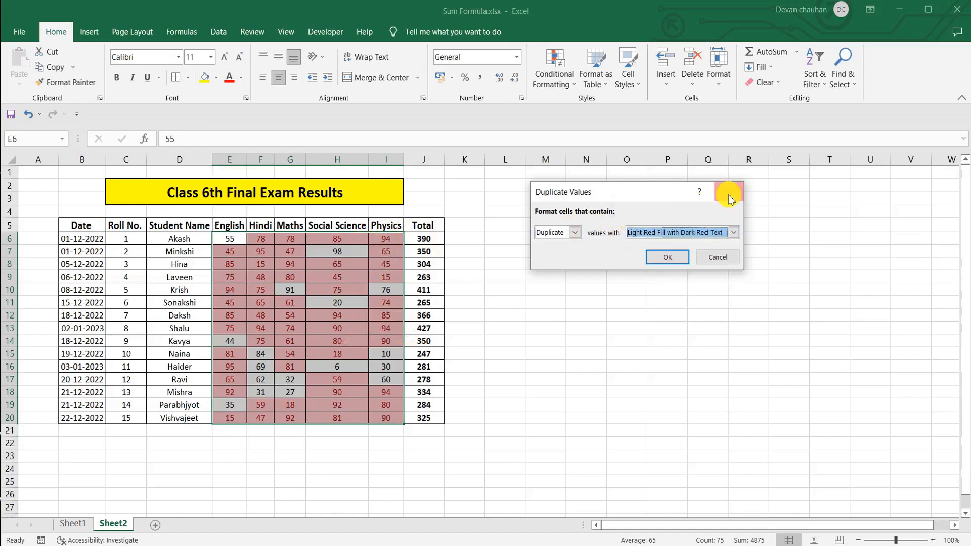
click(712, 258)
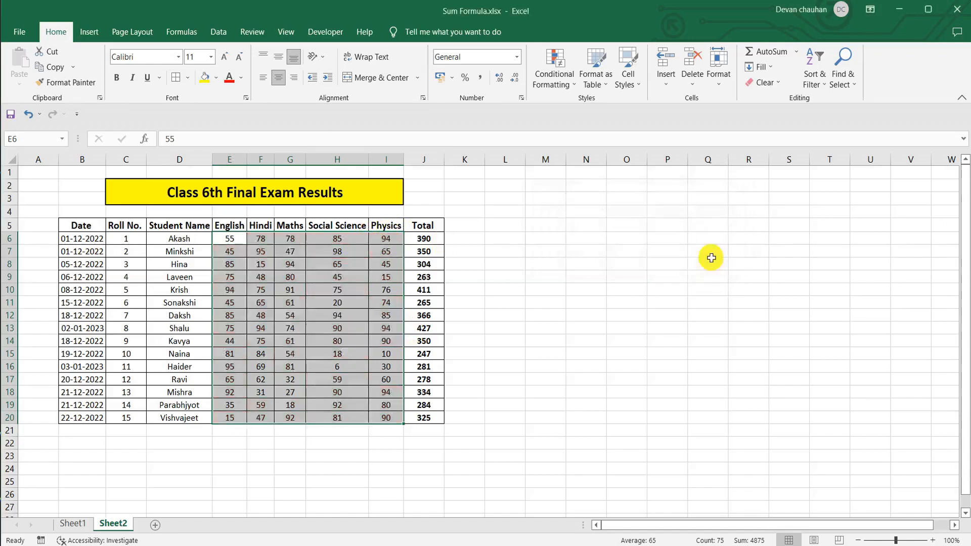
Open the New Formatting Rule dialog for more highlight rules on the selected marks, and close it without creating a rule
click(554, 86)
mouse_move(619, 106)
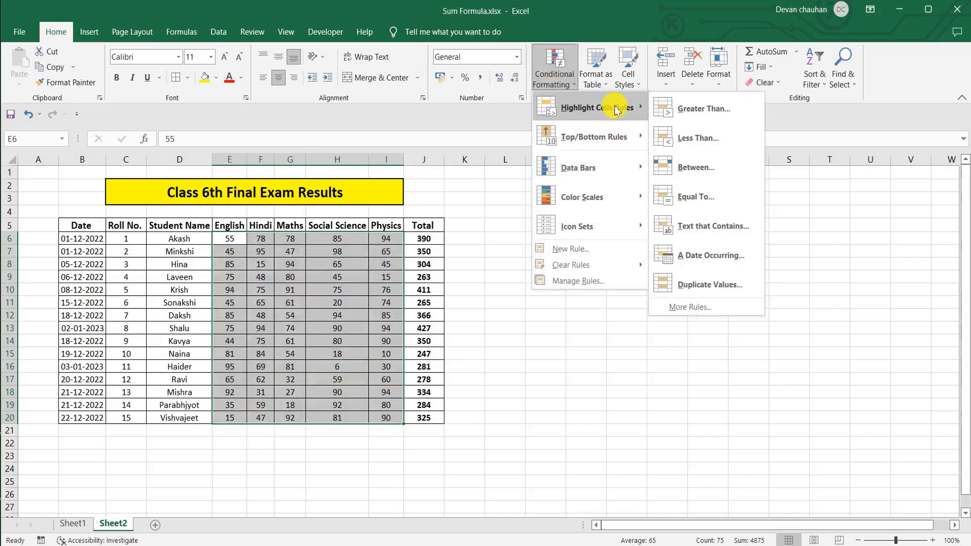
click(692, 307)
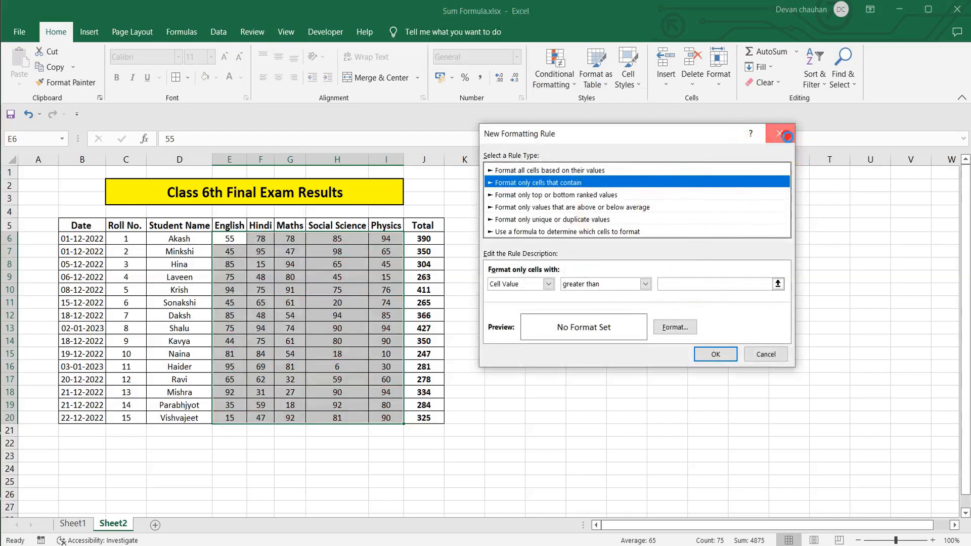
click(779, 134)
click(565, 86)
mouse_move(585, 134)
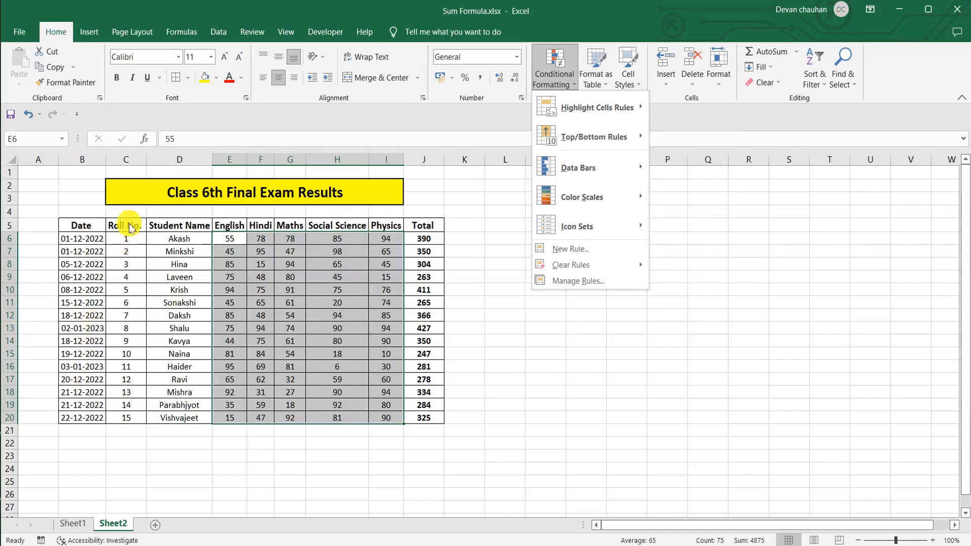
click(132, 236)
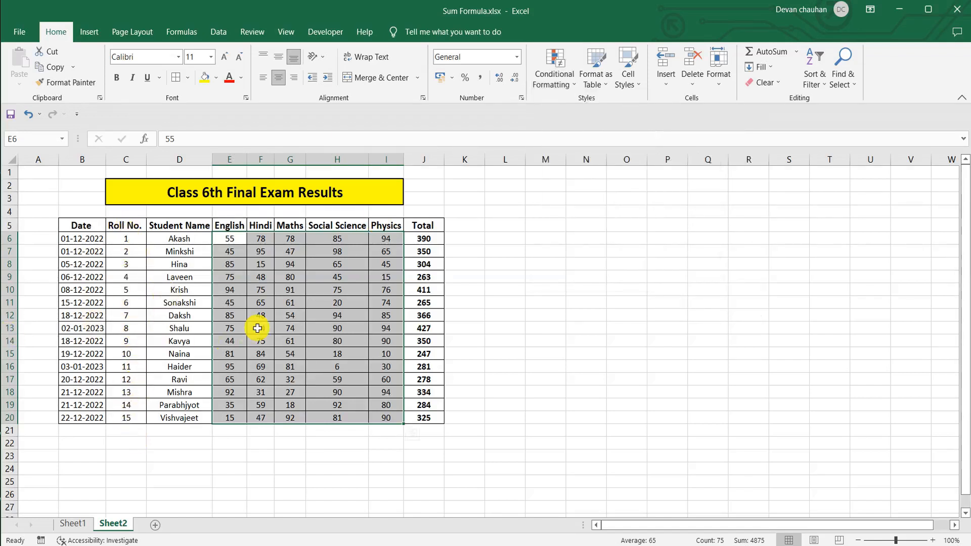
Apply a Top 10 Items rule to the selected marks with the rank count lowered below 9, using Light Red Fill with Dark Red Text
click(556, 81)
mouse_move(601, 139)
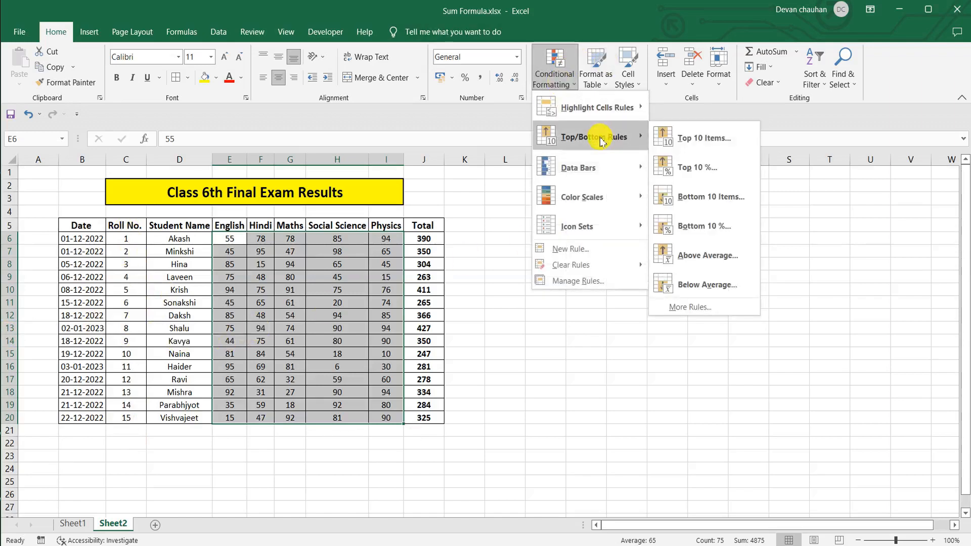
click(703, 136)
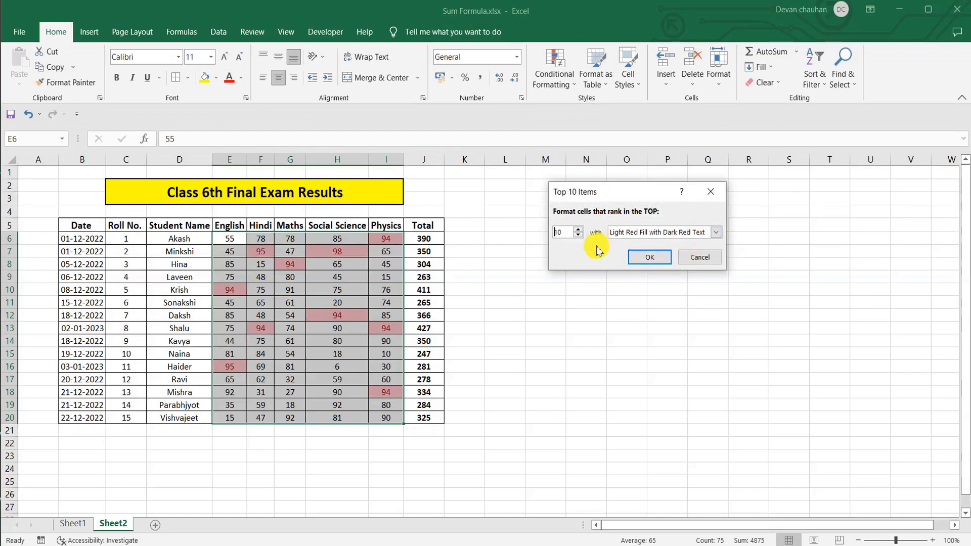
click(577, 229)
click(578, 229)
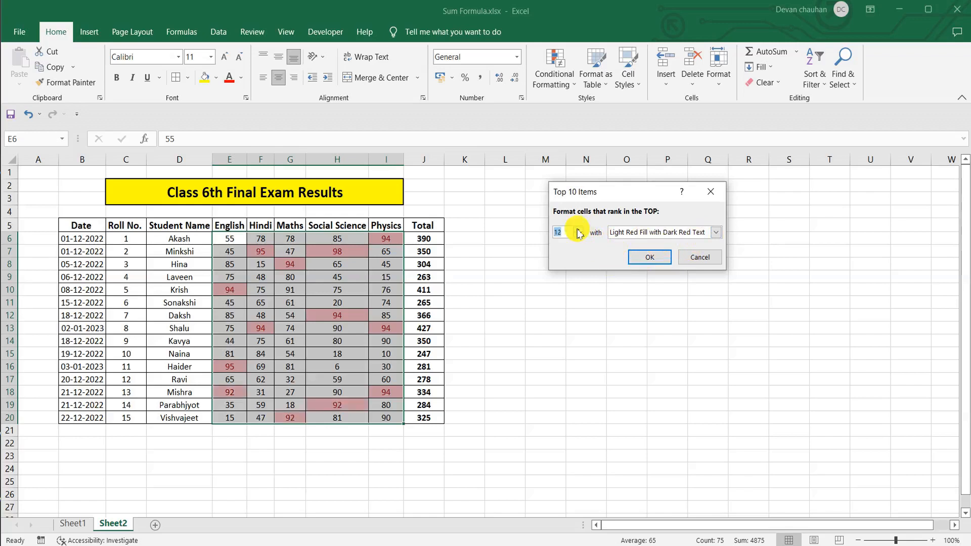
click(578, 236)
click(578, 235)
click(578, 235)
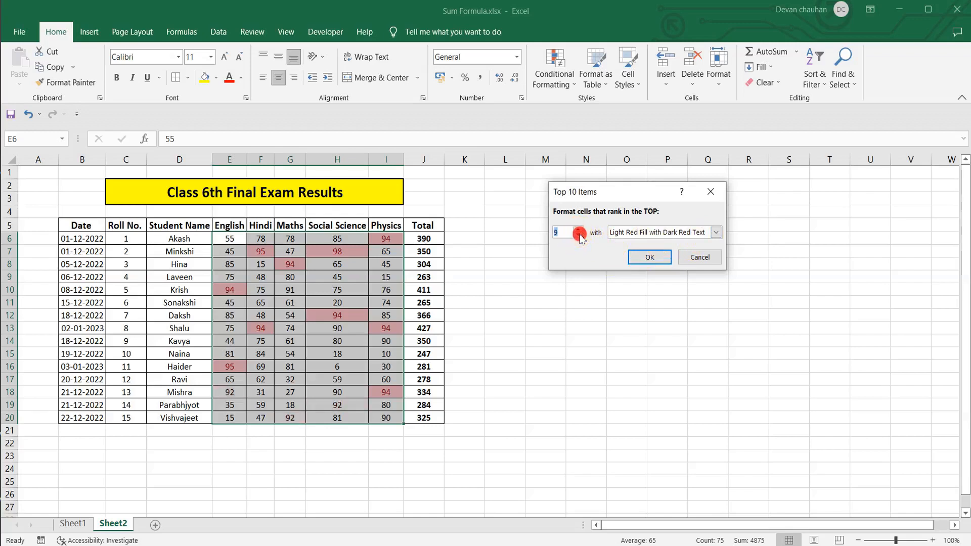
click(578, 236)
click(578, 236)
click(578, 236)
click(649, 257)
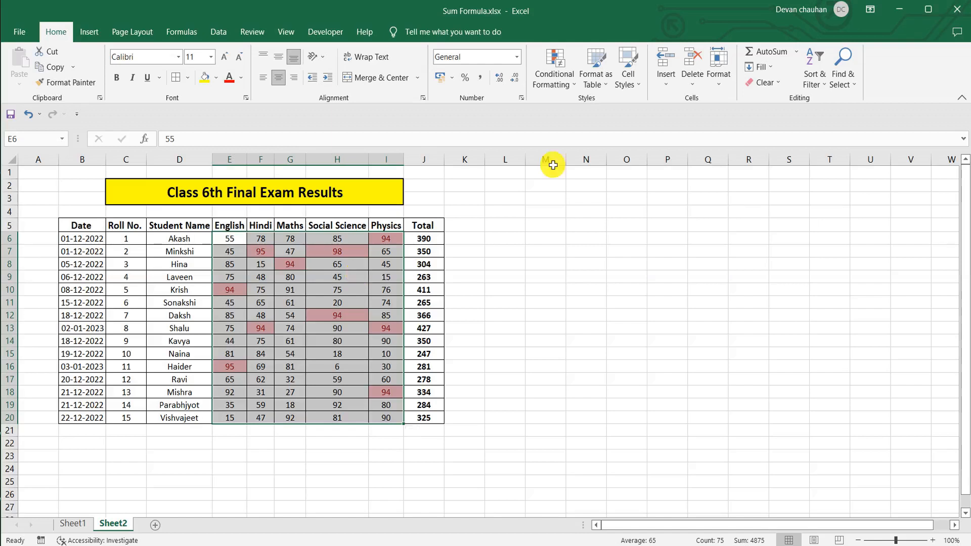
Try adding a Bottom 10 Items rule to the marks alongside the top items rule, and cancel it
click(556, 73)
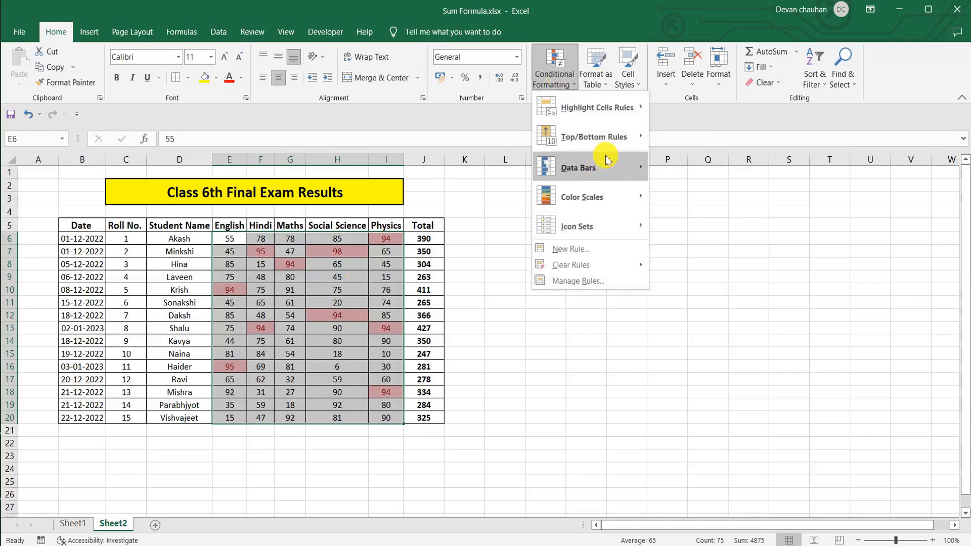
mouse_move(610, 139)
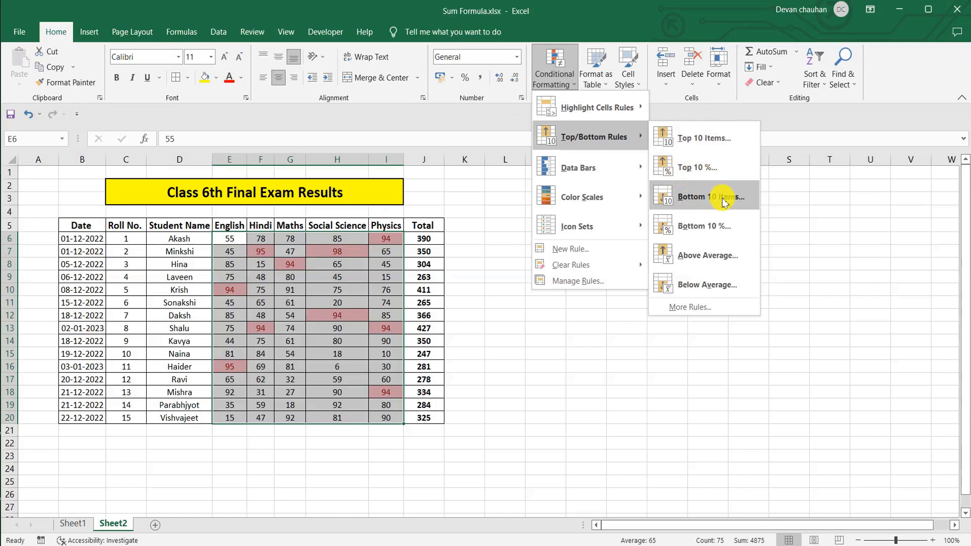
click(723, 202)
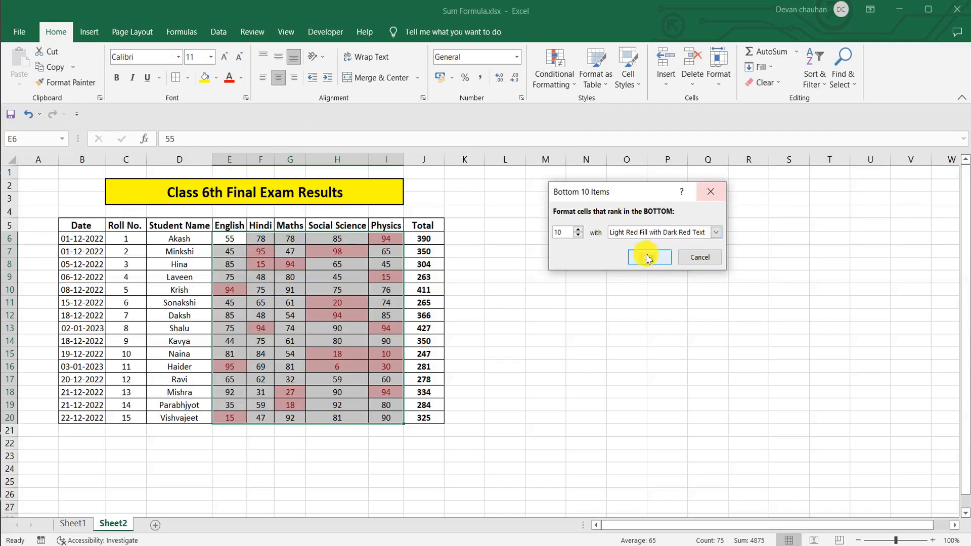
click(709, 192)
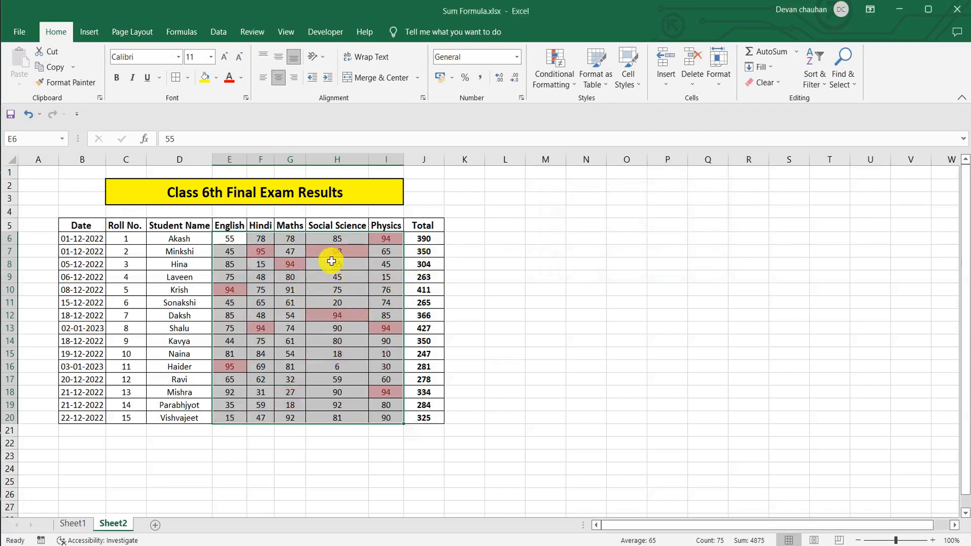
Clear the conditional formatting rules from the selected marks E6:I20
click(560, 76)
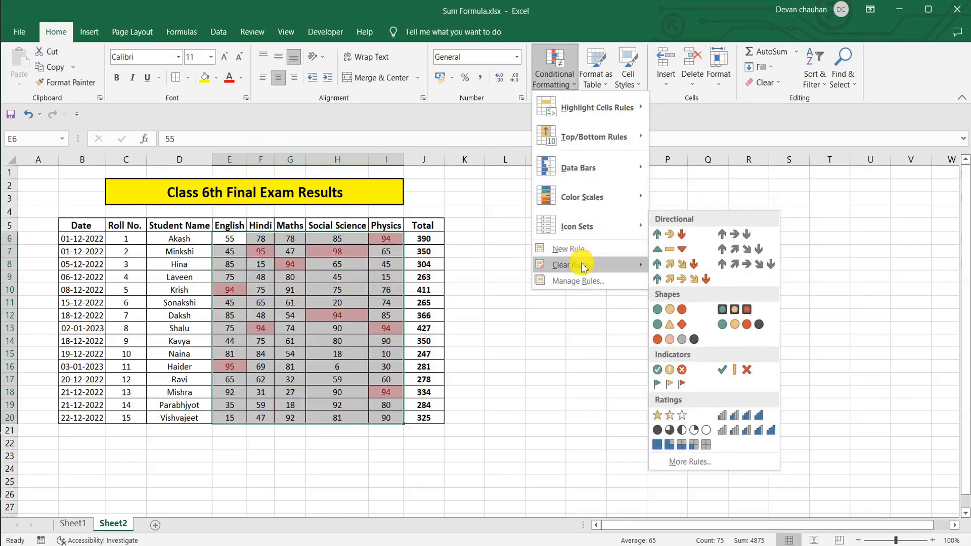
mouse_move(581, 265)
click(678, 266)
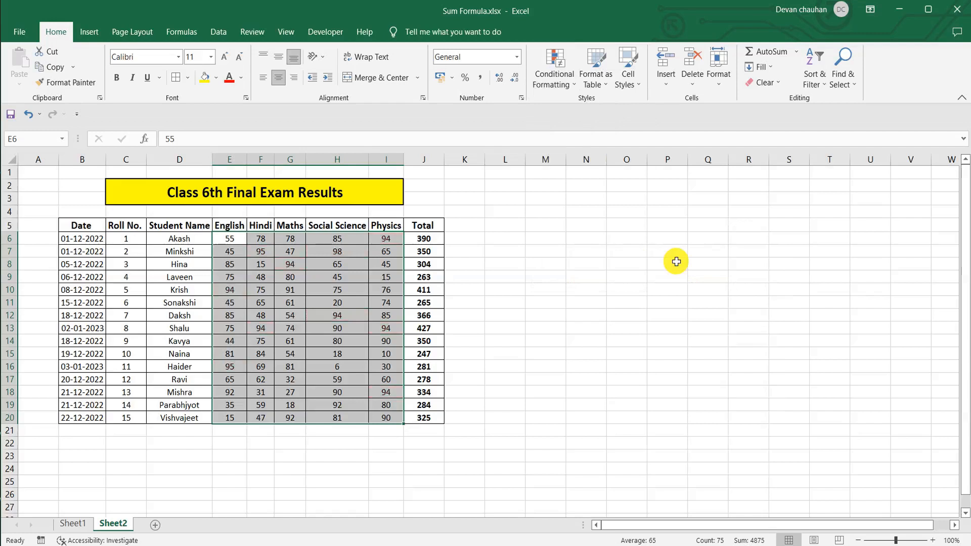
Try a Bottom 10 Items rule on the cleared marks with Light Red Fill with Dark Red Text, and cancel it
click(560, 81)
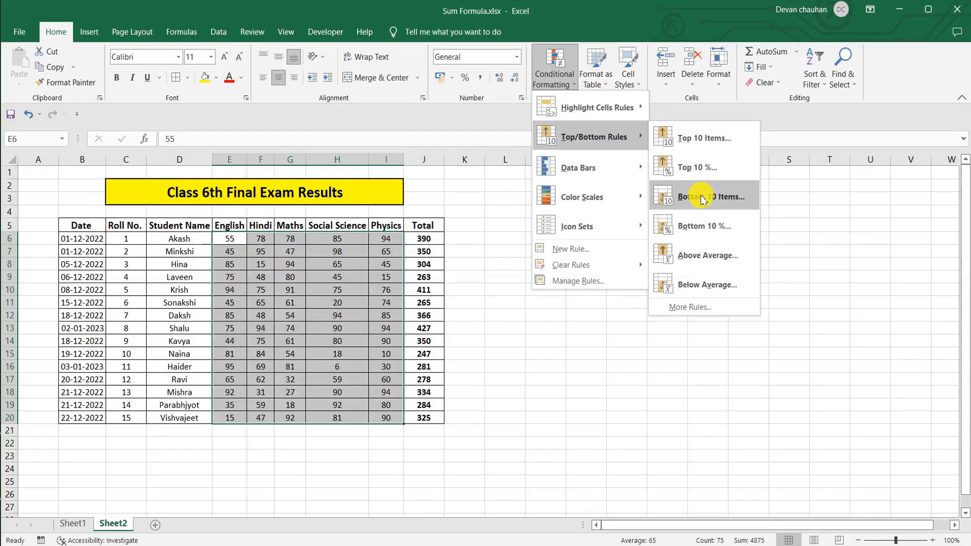
click(703, 201)
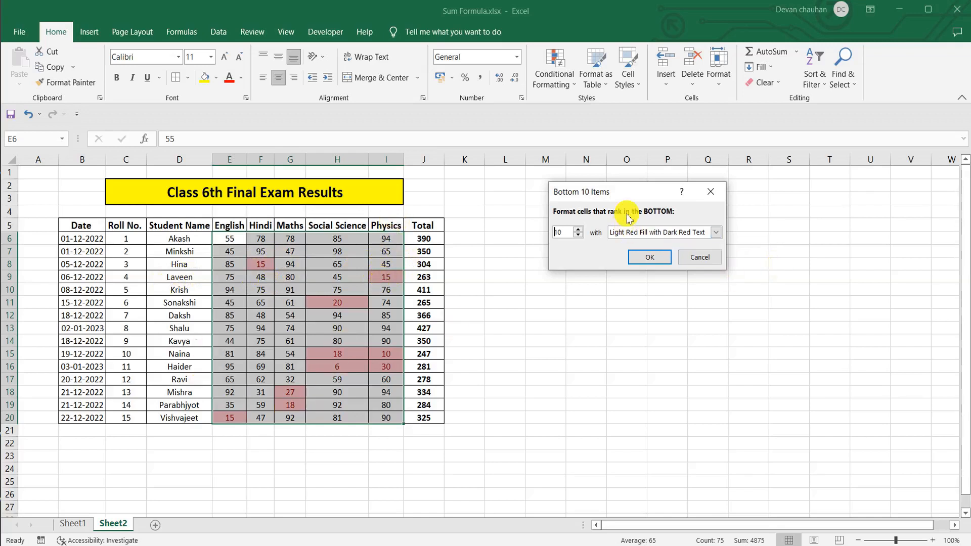
click(702, 256)
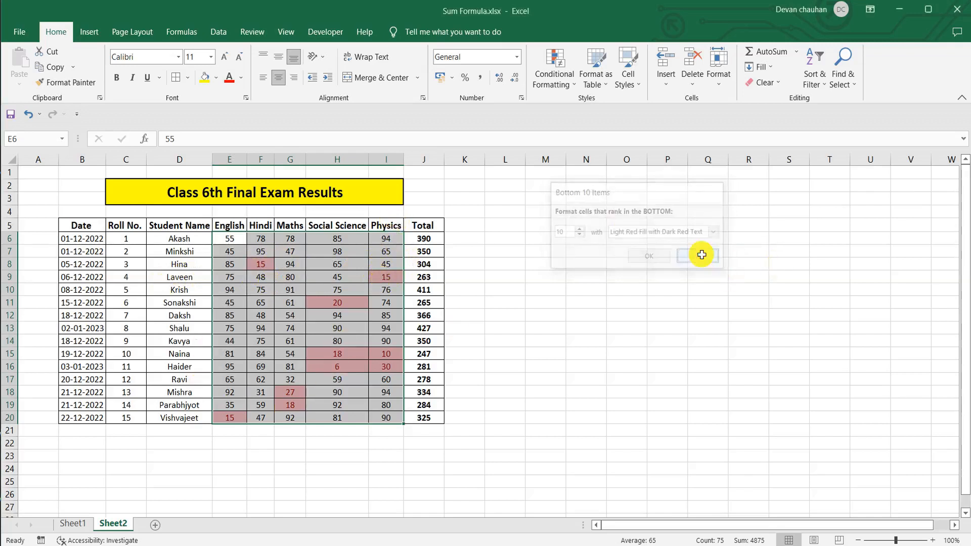
Try an Above Average rule on the selected marks with Light Red Fill with Dark Red Text, and cancel it
click(565, 84)
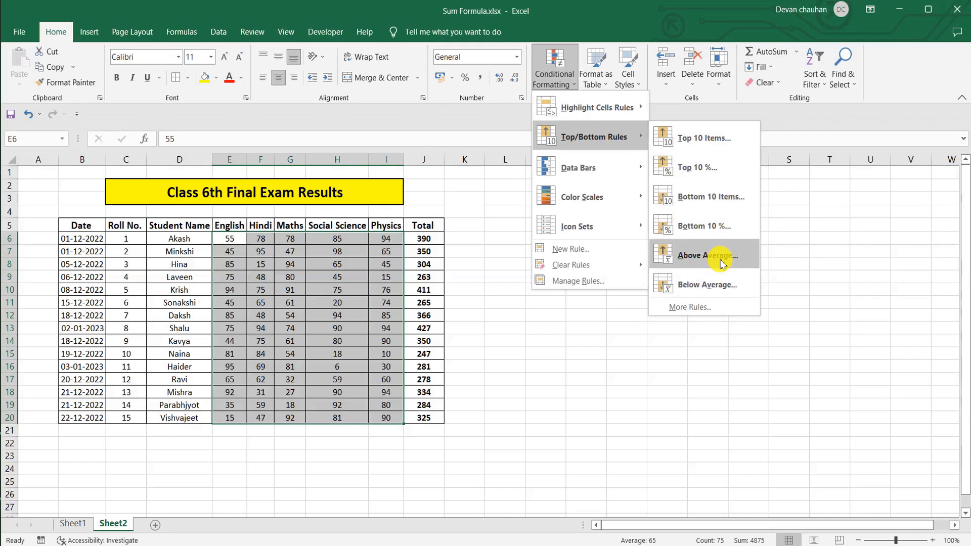
click(721, 261)
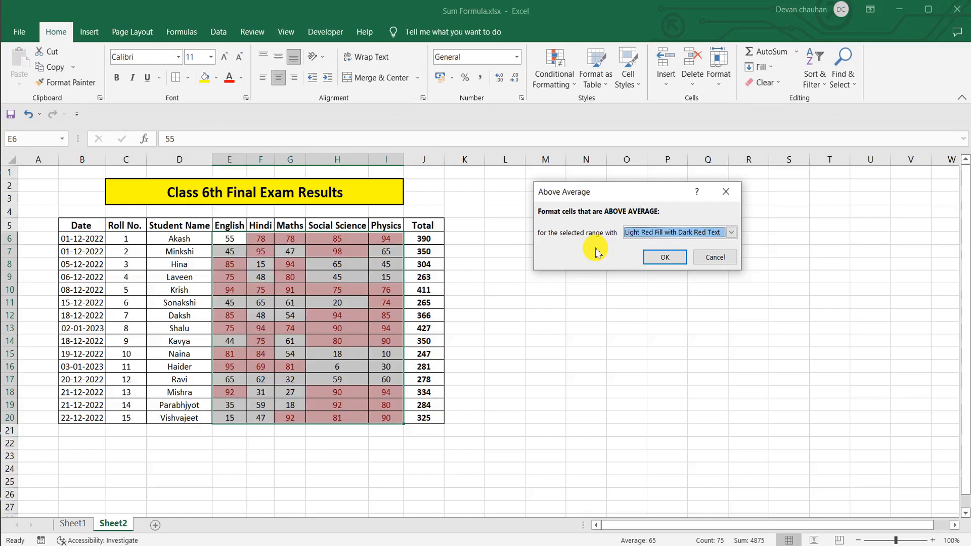
click(713, 258)
Try a Greater Than 65 rule on the selected marks with Light Red Fill with Dark Red Text, and cancel it
click(567, 82)
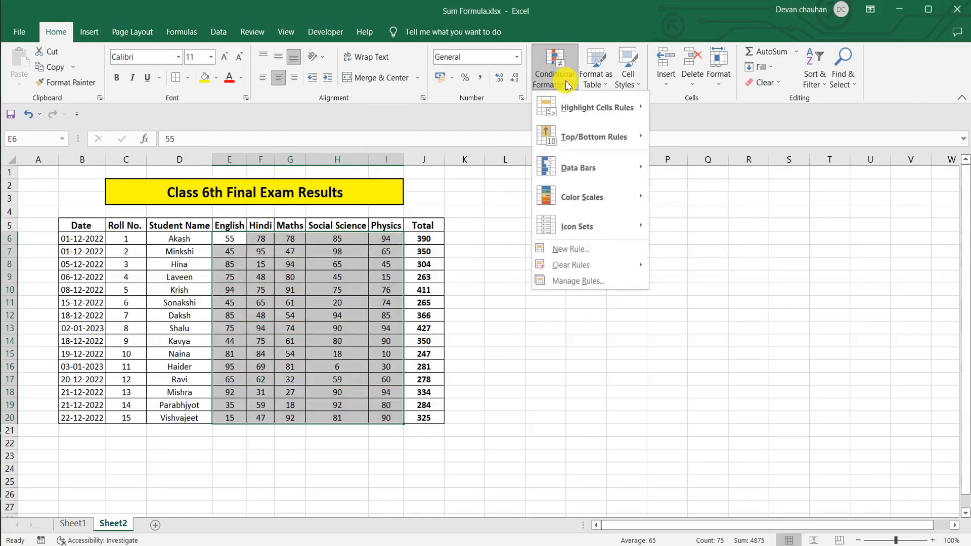
mouse_move(595, 119)
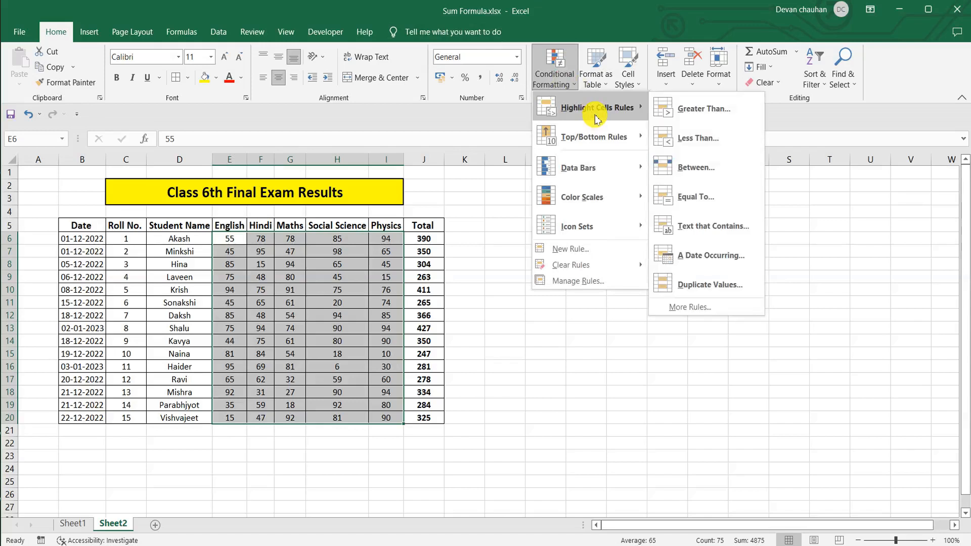
click(676, 112)
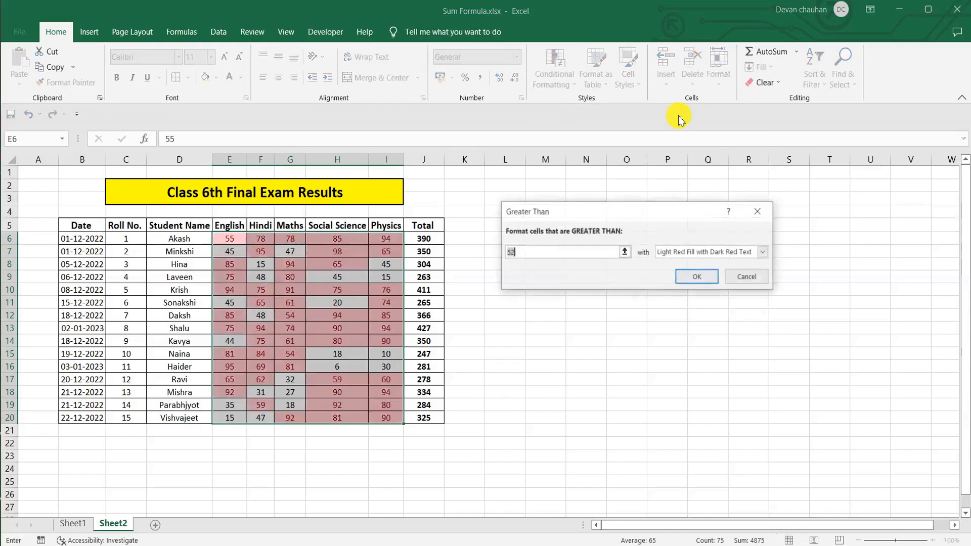
text(65)
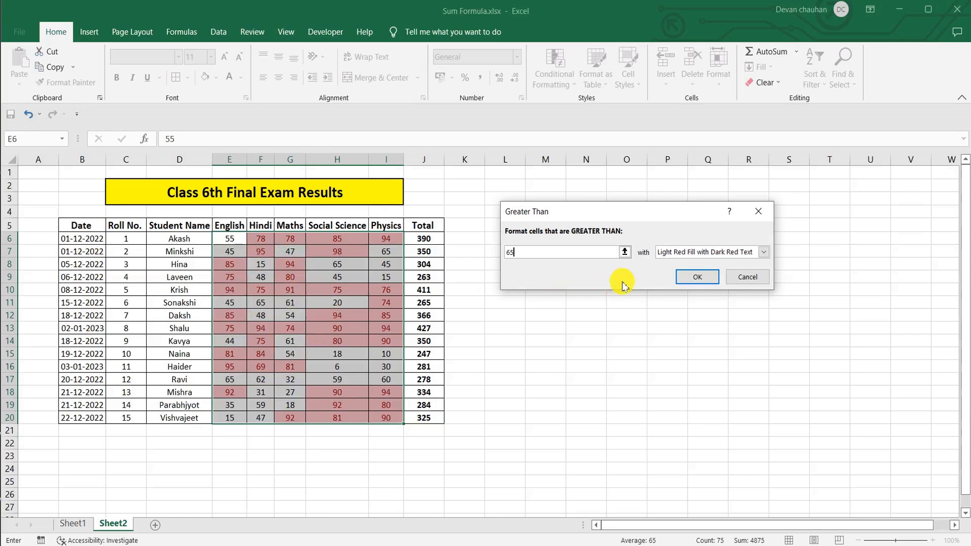
click(750, 281)
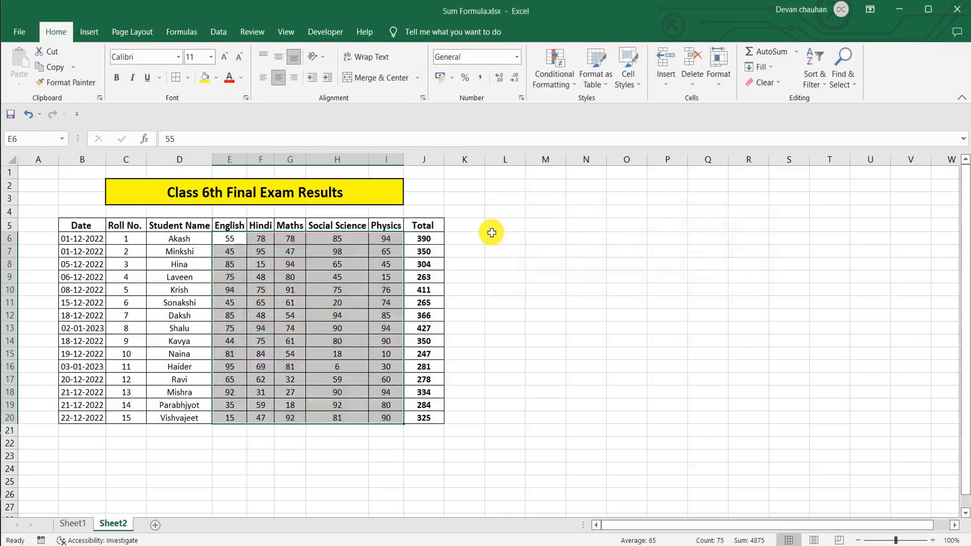
Try a Below Average rule on the selected marks with Light Red Fill with Dark Red Text, and cancel it
click(560, 82)
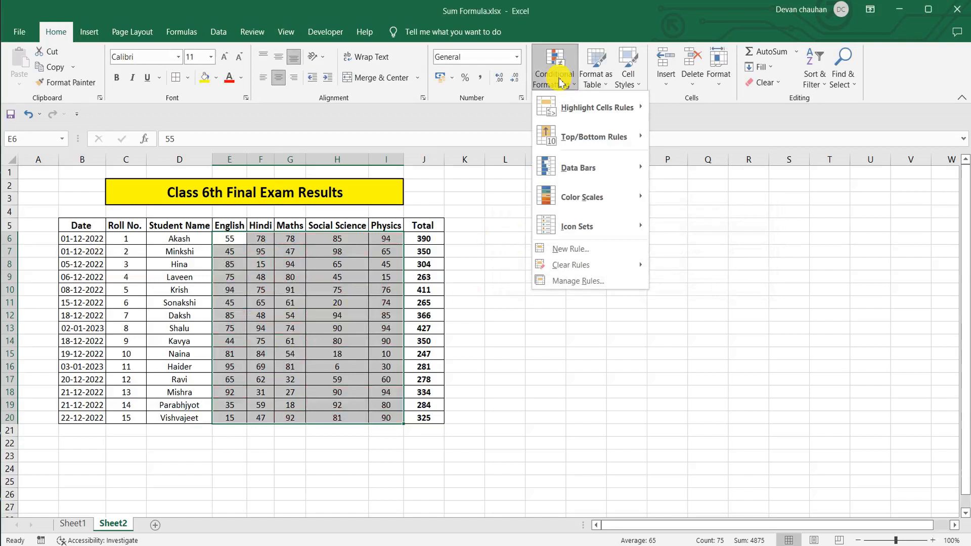
mouse_move(602, 137)
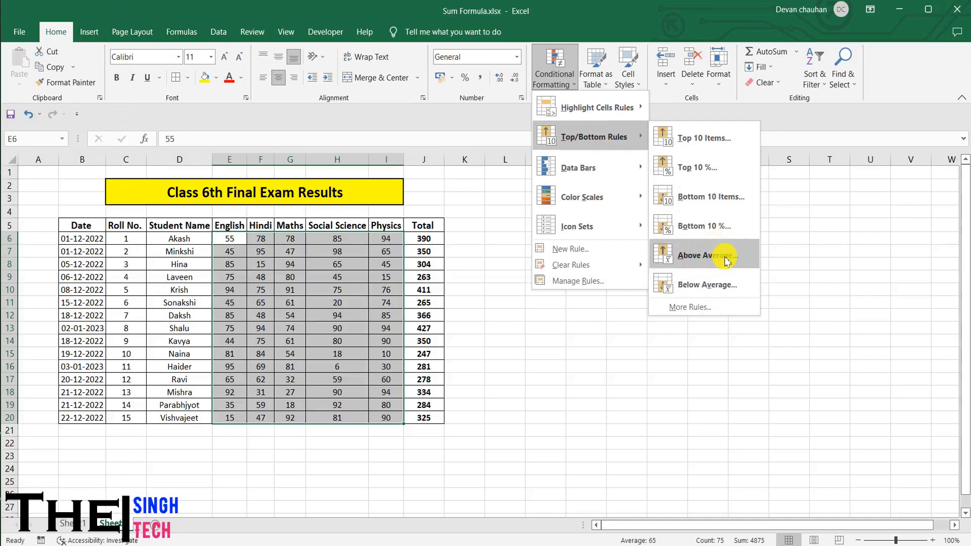
click(706, 285)
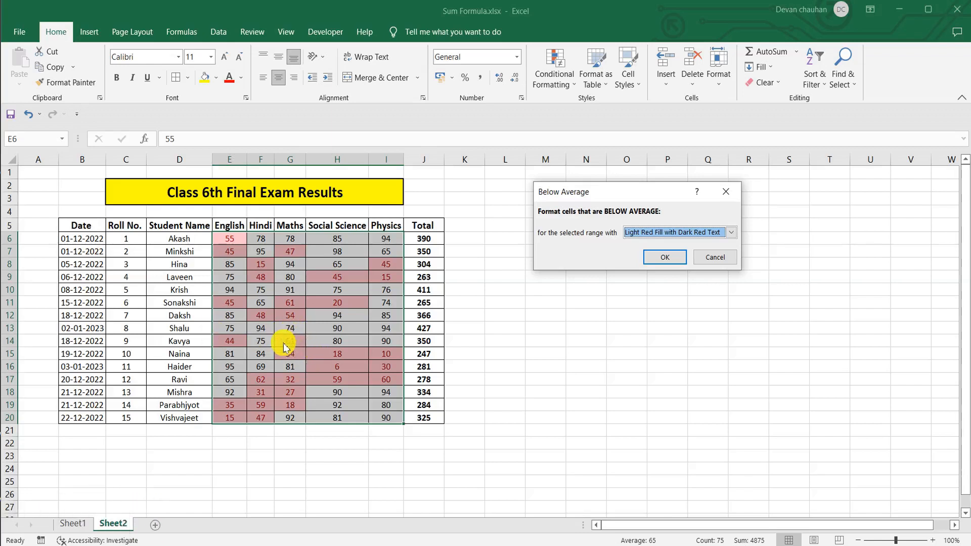
click(710, 260)
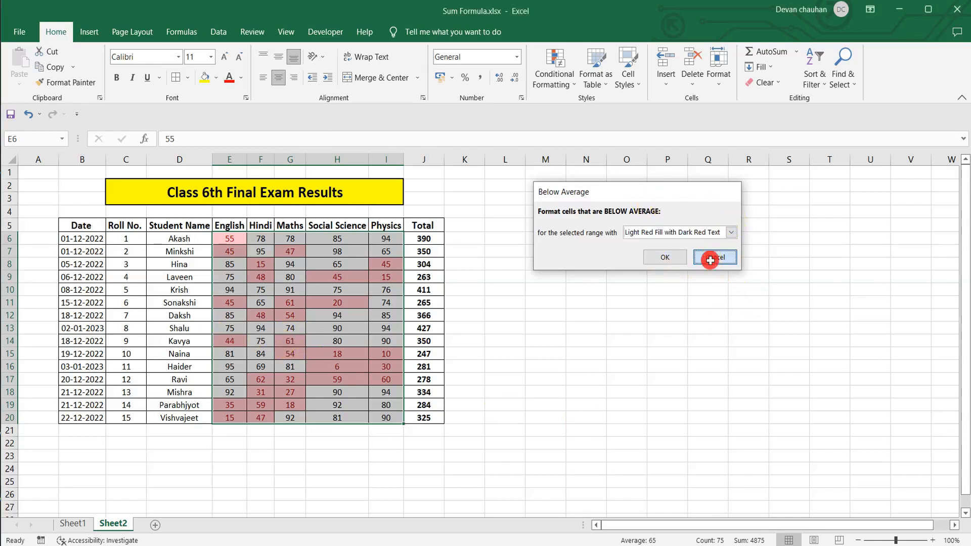
Try light blue gradient data bars on the selected marks E6:I20, and undo them
click(554, 81)
mouse_move(617, 172)
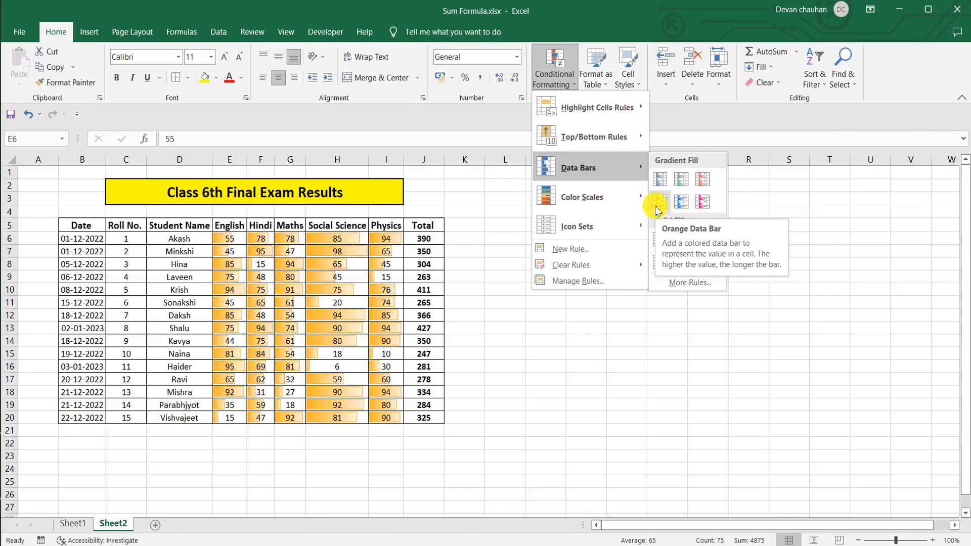
click(681, 207)
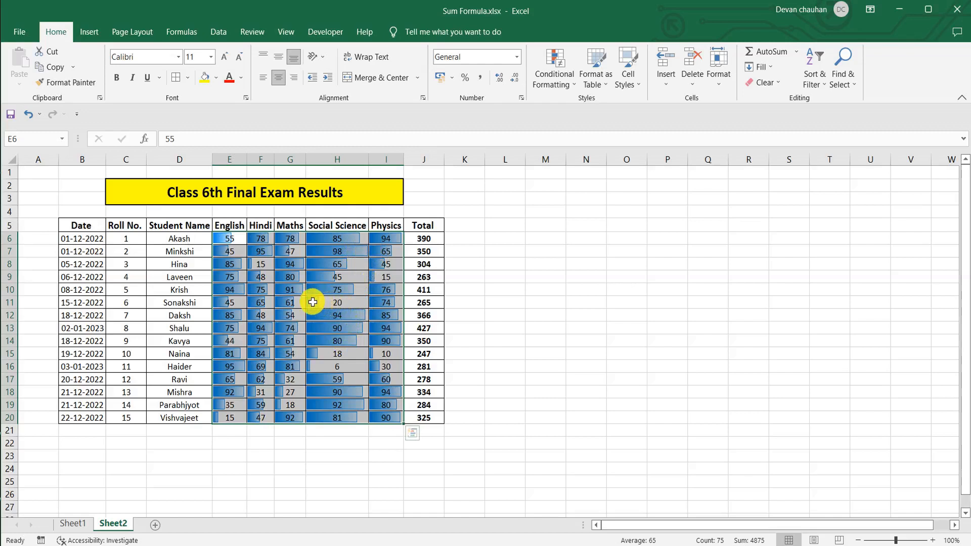
click(333, 366)
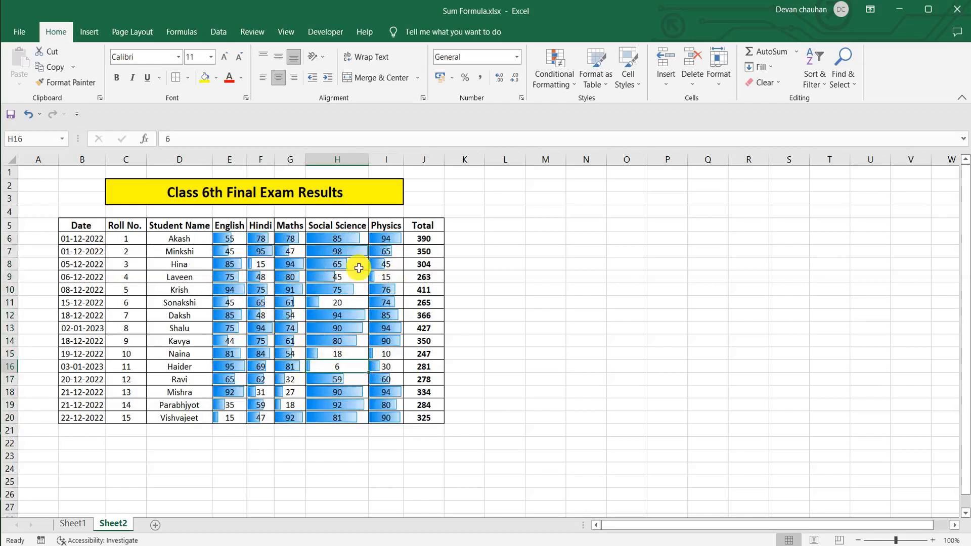
click(25, 114)
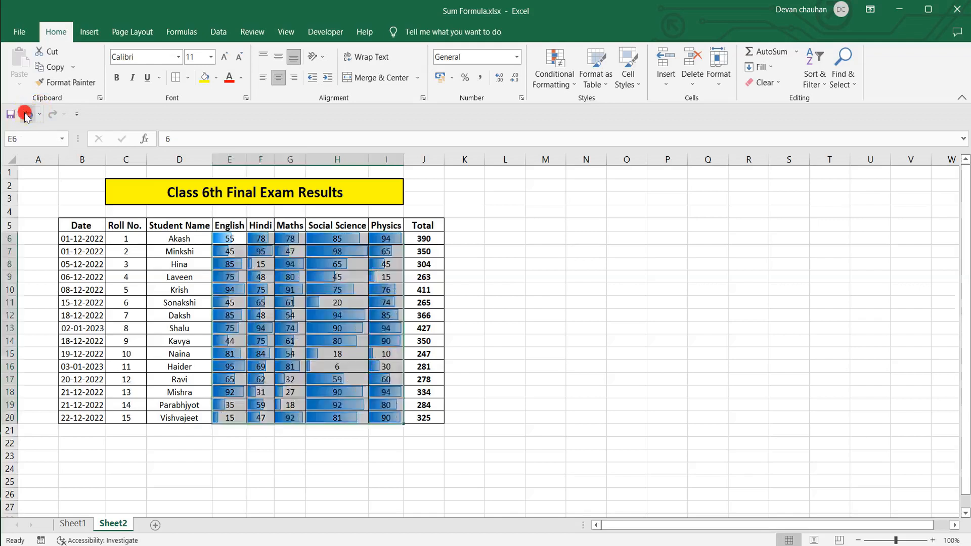
click(26, 114)
Examine the solid fill data bars and the custom data bar rule settings for the selected marks, and cancel the rule
click(556, 81)
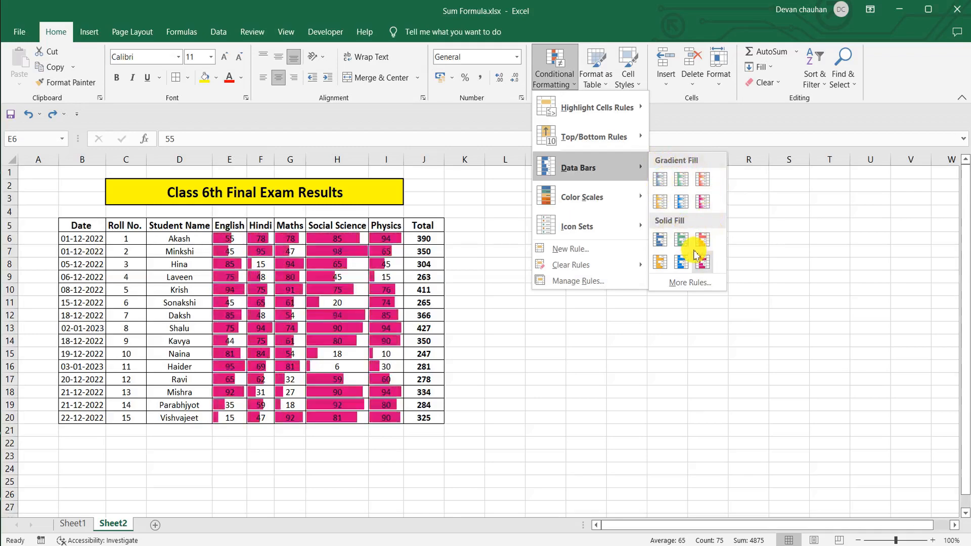
click(688, 283)
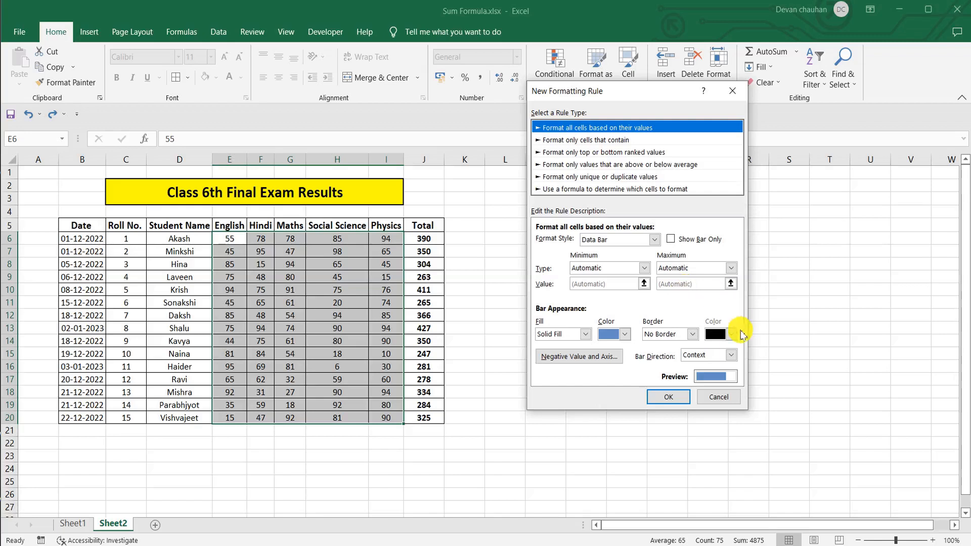
click(715, 397)
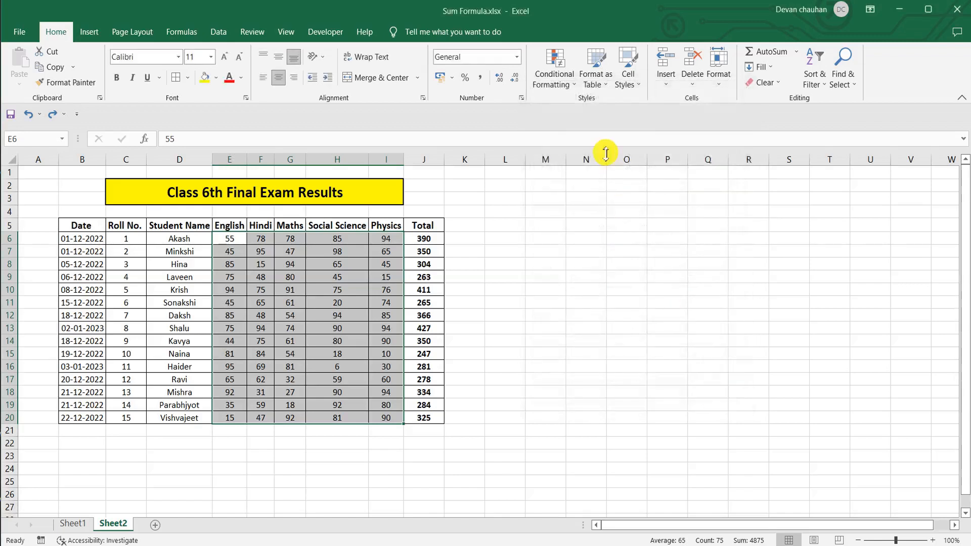
Start a custom color scale rule for the selected marks with the 3-Color Scale format style
click(553, 84)
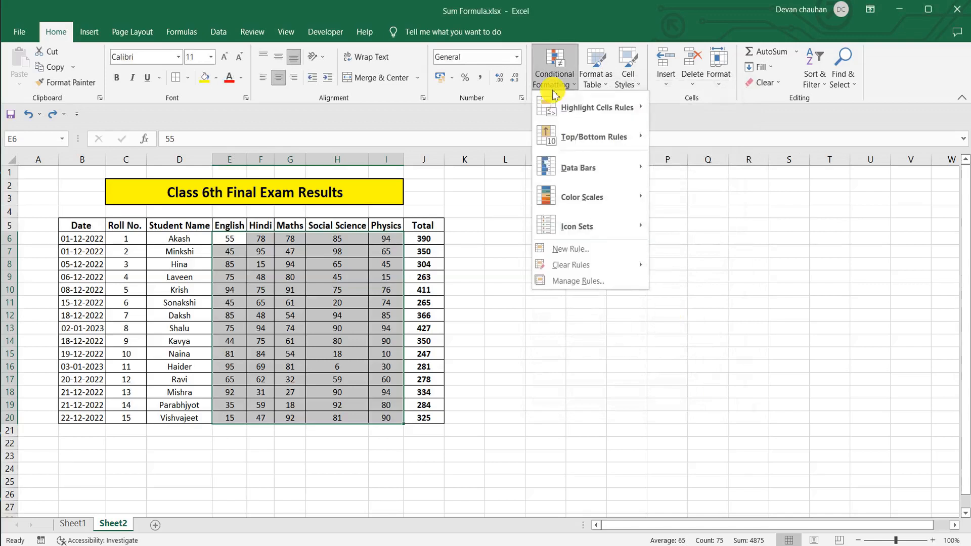
mouse_move(617, 210)
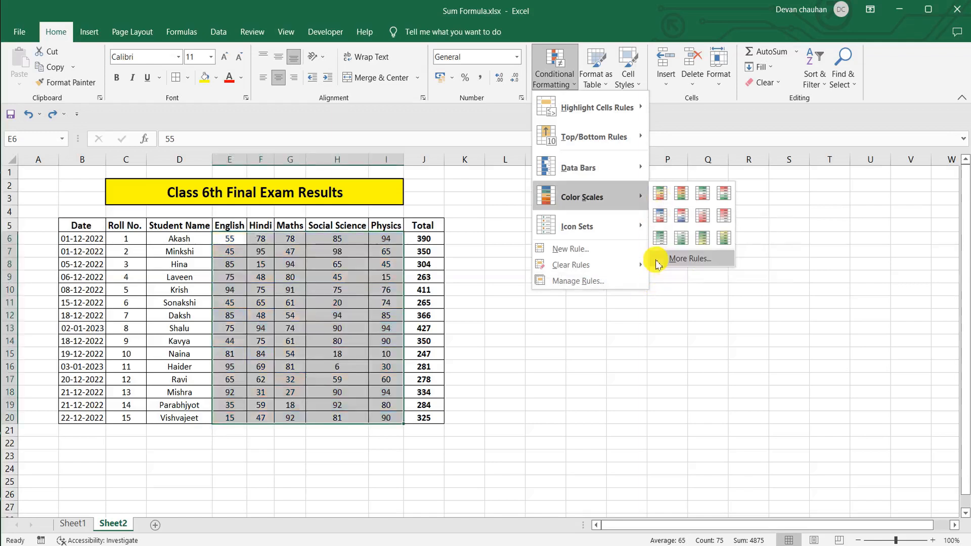
click(675, 260)
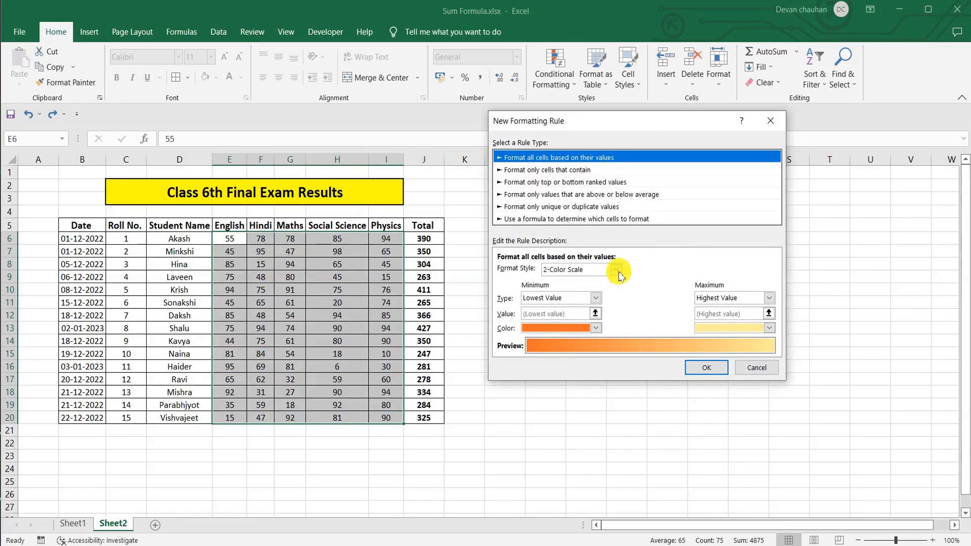
click(616, 270)
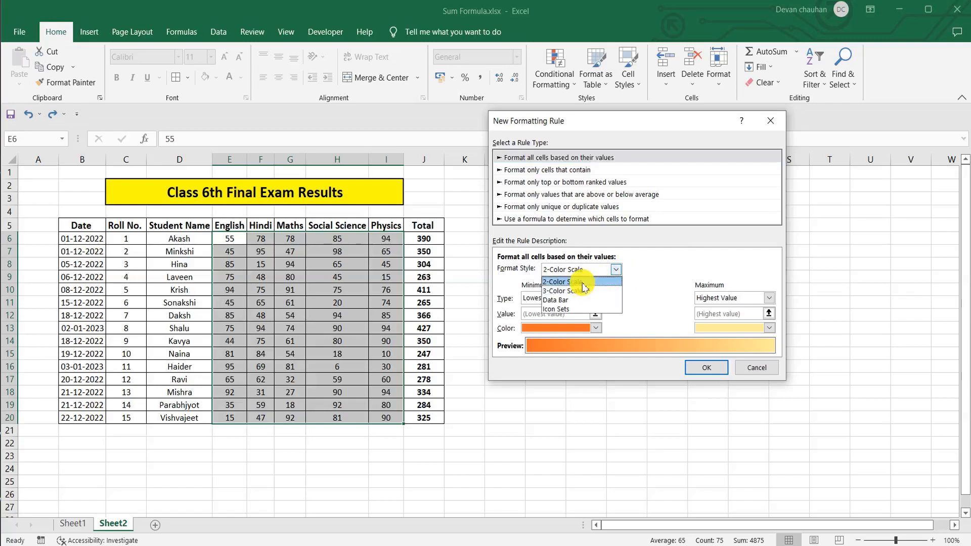
click(578, 293)
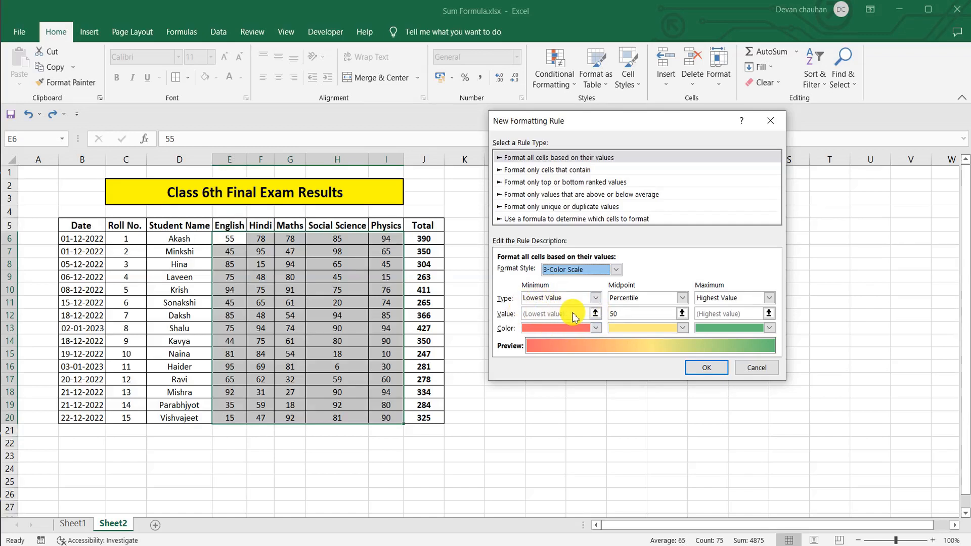
Set the color scale's midpoint value to 65 and its midpoint color to a lighter gold
click(627, 315)
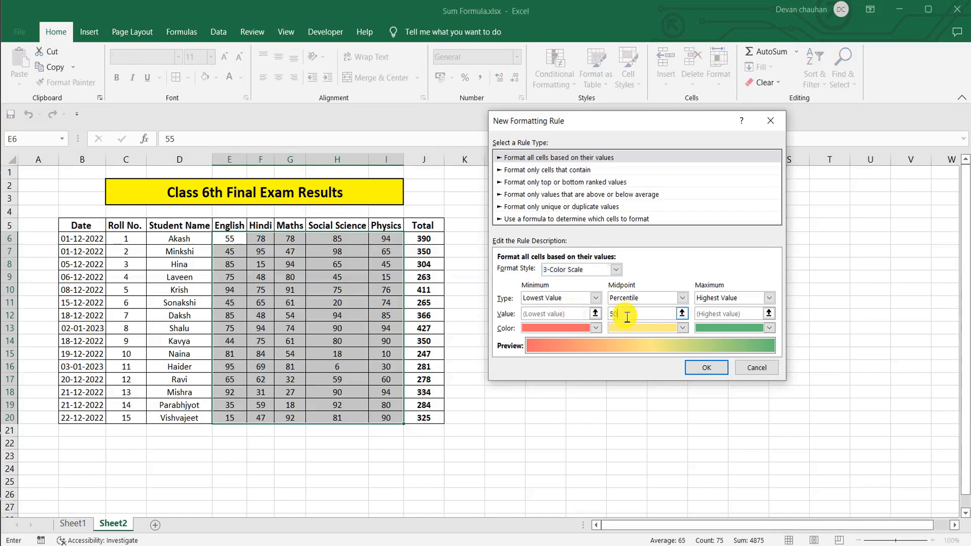
key(BackSpace)
key(BackSpace)
text(6)
click(682, 328)
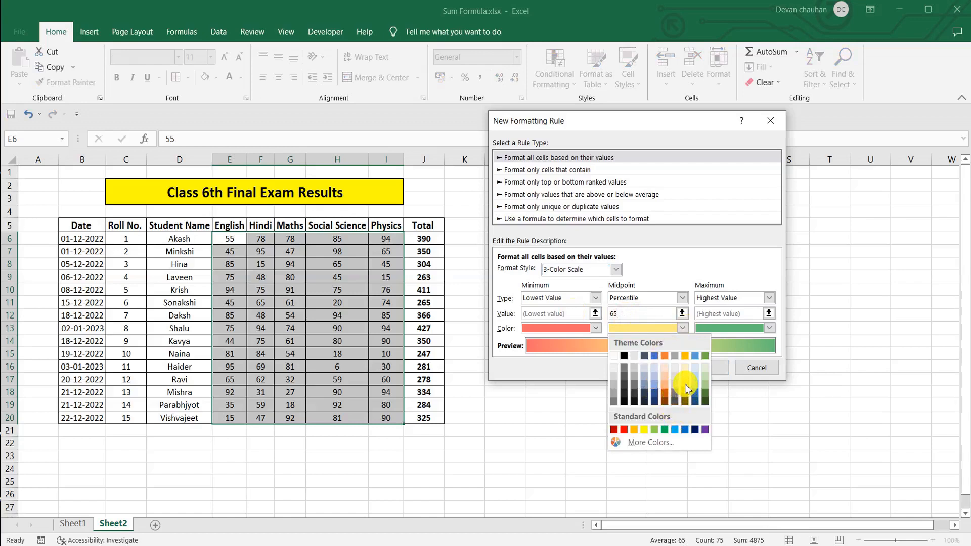
click(685, 385)
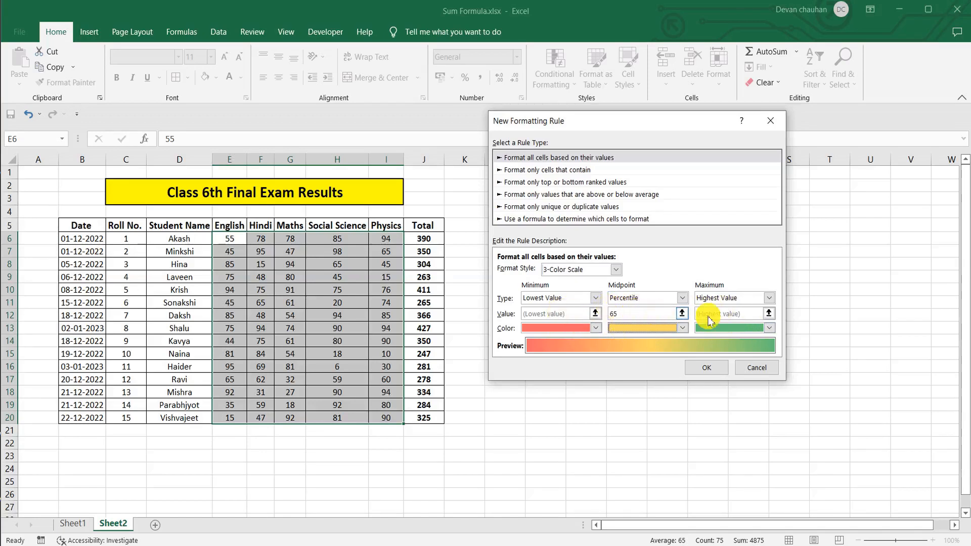
Set the color scale's minimum to the Number type with a value of 33
click(596, 298)
click(538, 313)
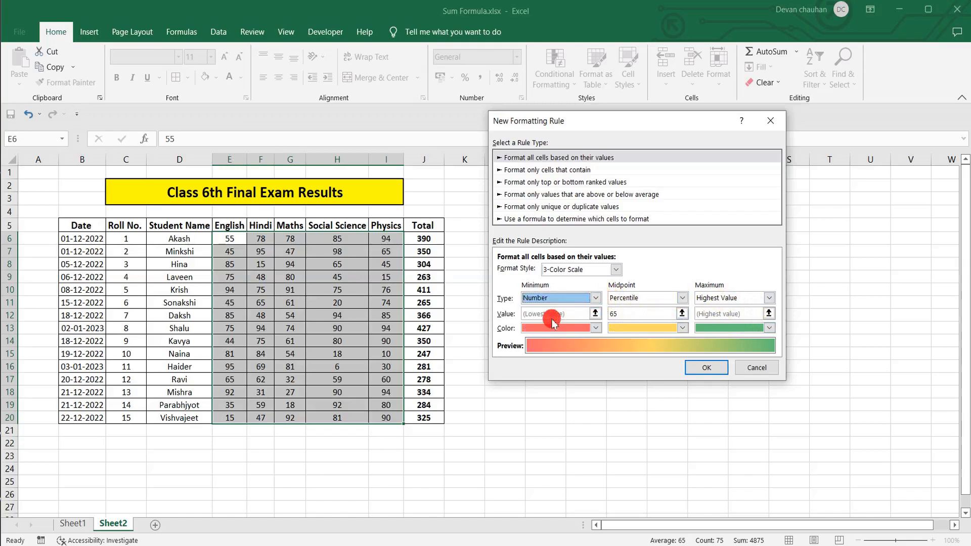
click(533, 317)
key(BackSpace)
text(33)
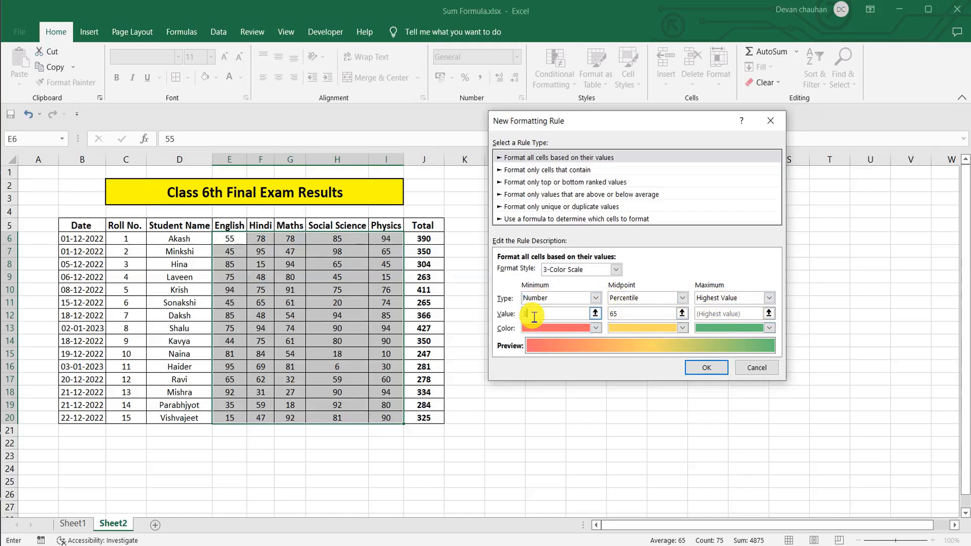
Change the color scale's midpoint to the Number type with a value of 65
click(682, 297)
click(657, 311)
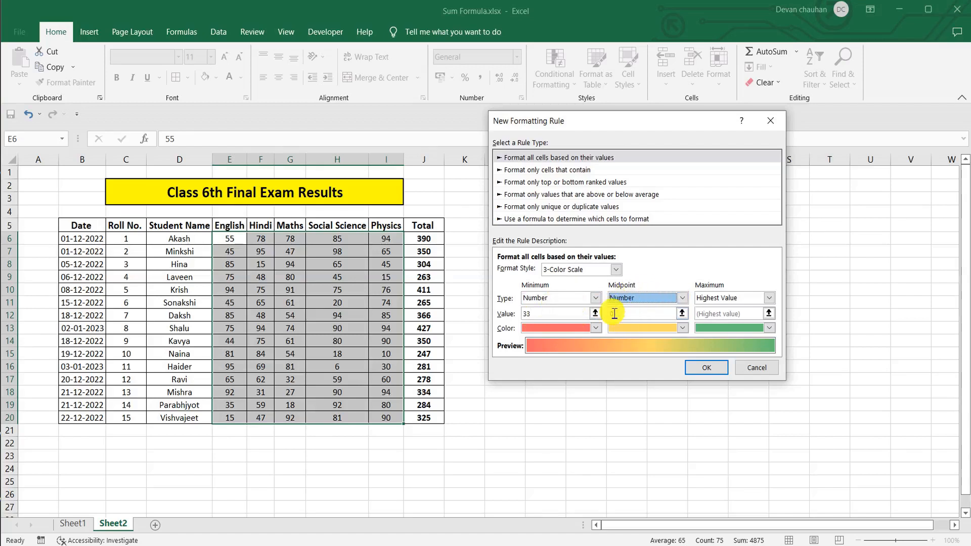
click(623, 317)
key(BackSpace)
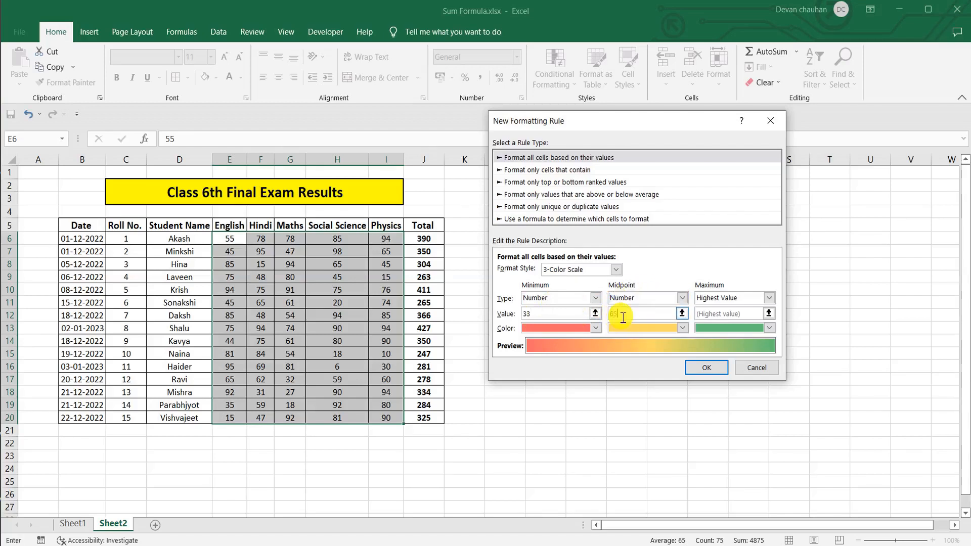
text(65)
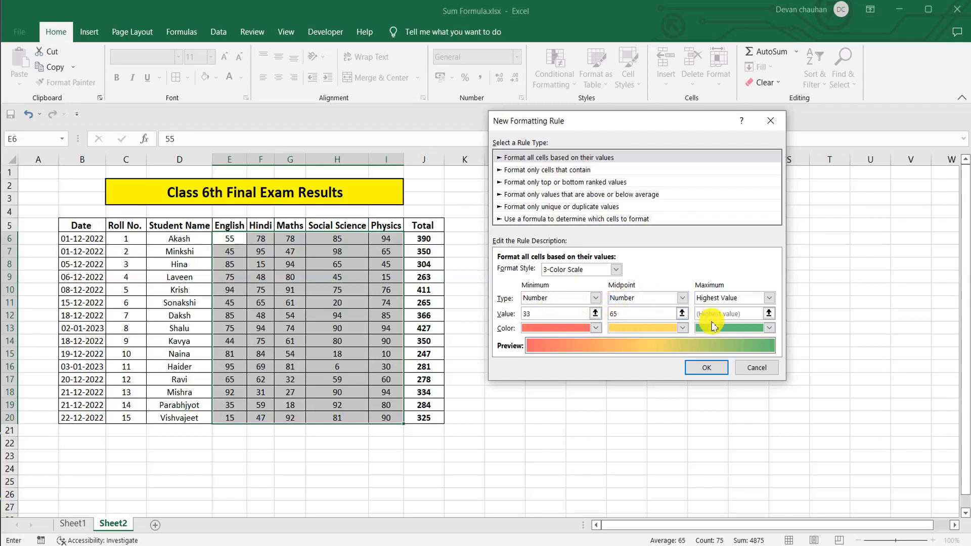
Set the color scale's maximum to the Number type with a value of 65, and apply the rule to the marks
click(768, 299)
click(715, 319)
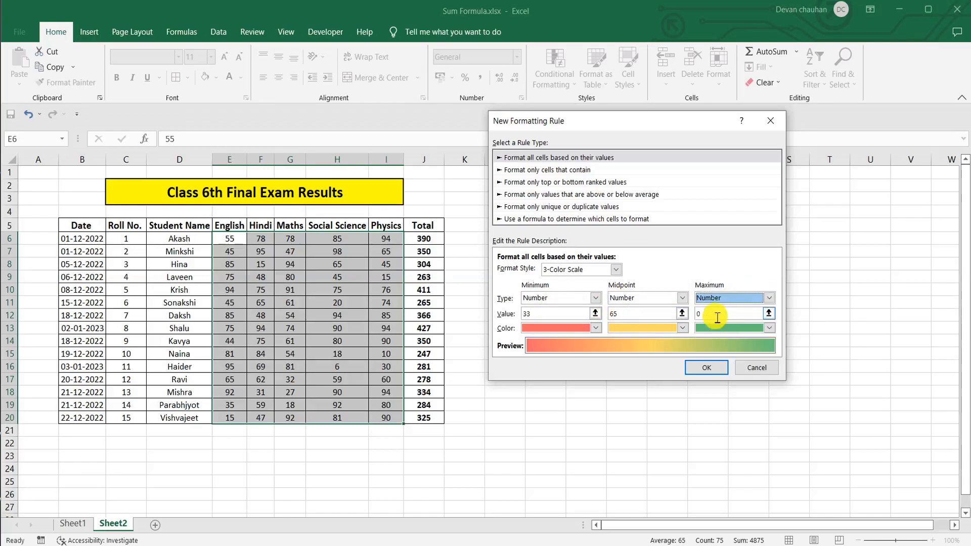
click(716, 314)
key(BackSpace)
text(65)
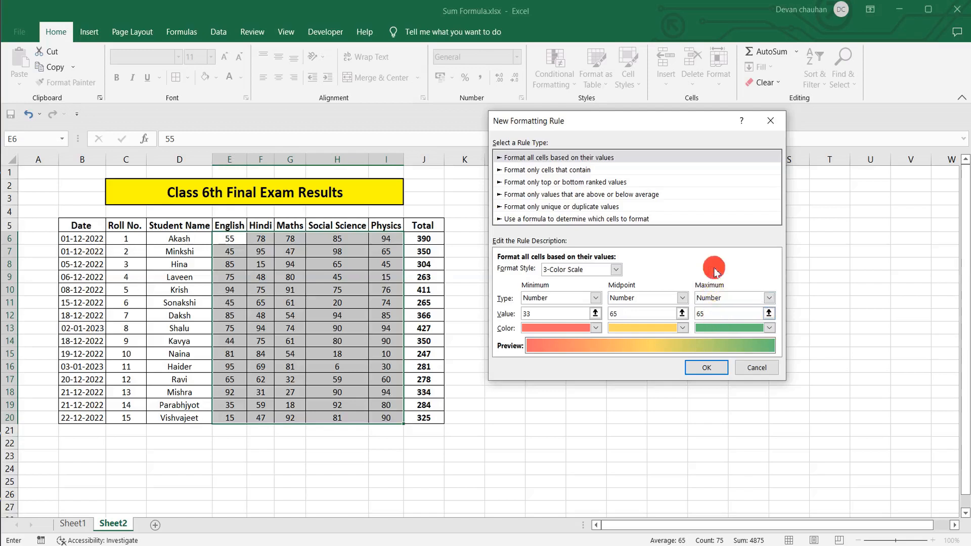
click(768, 313)
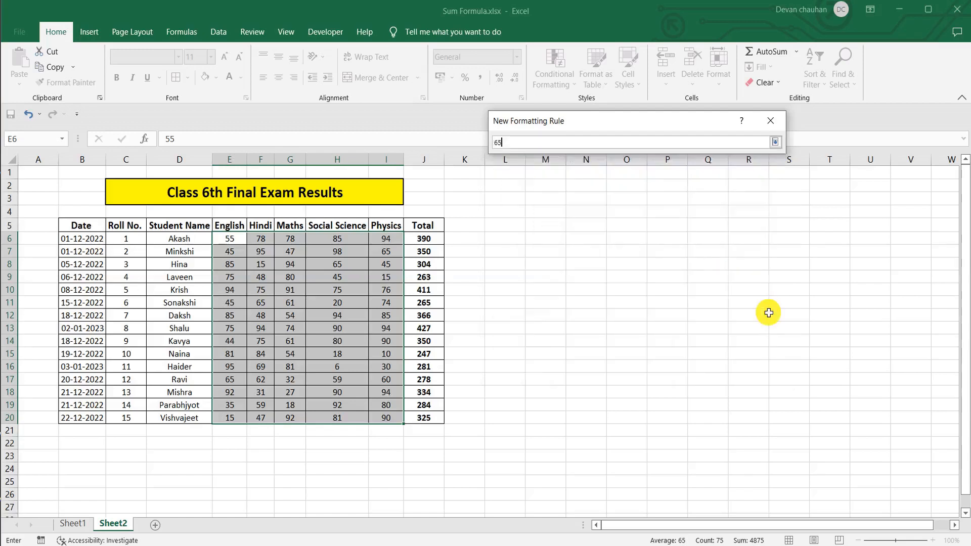
click(774, 142)
click(706, 367)
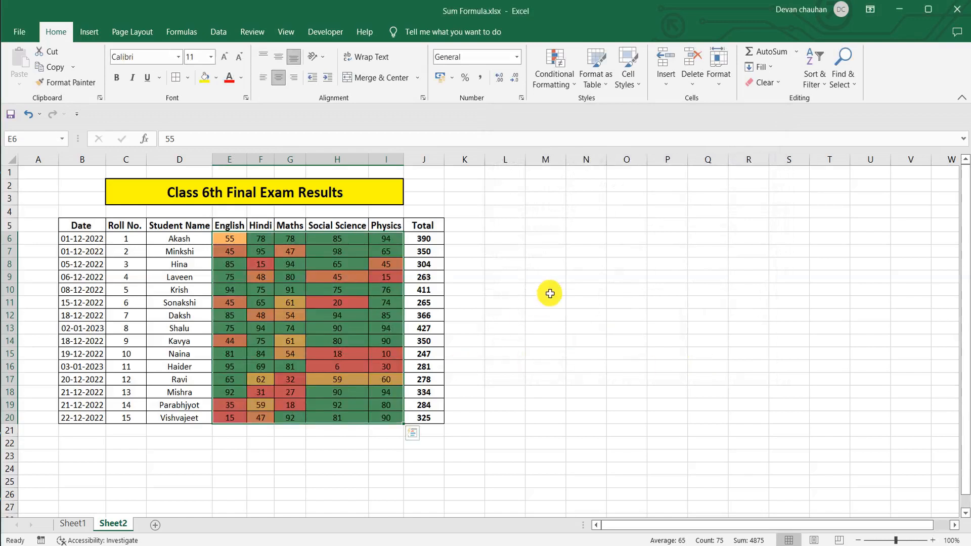
click(543, 249)
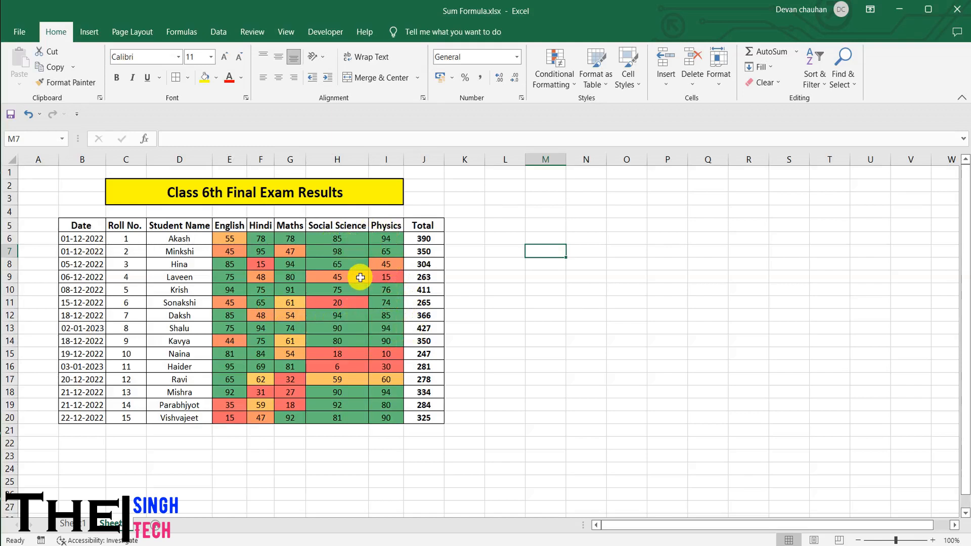
Try to clear the conditional formatting rules from the currently selected cell M7
click(554, 68)
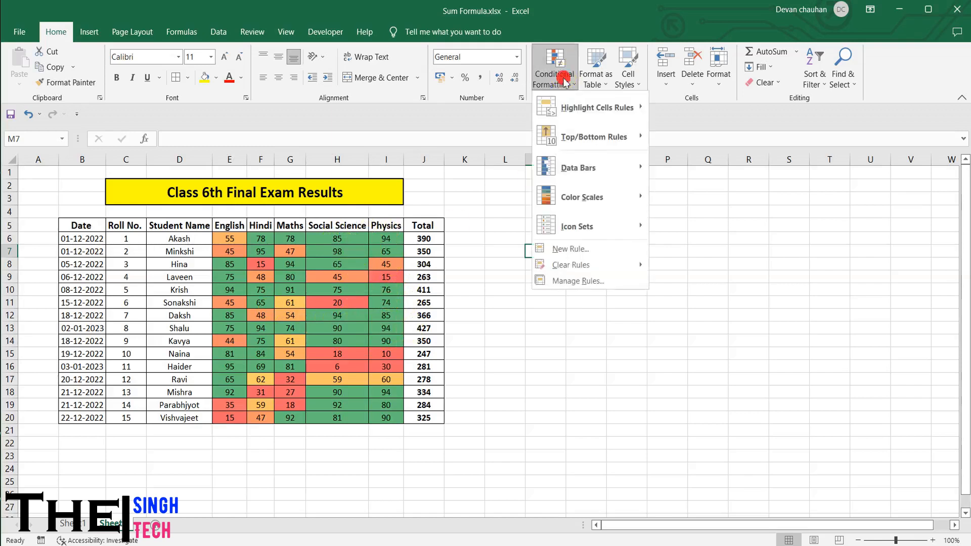
mouse_move(594, 266)
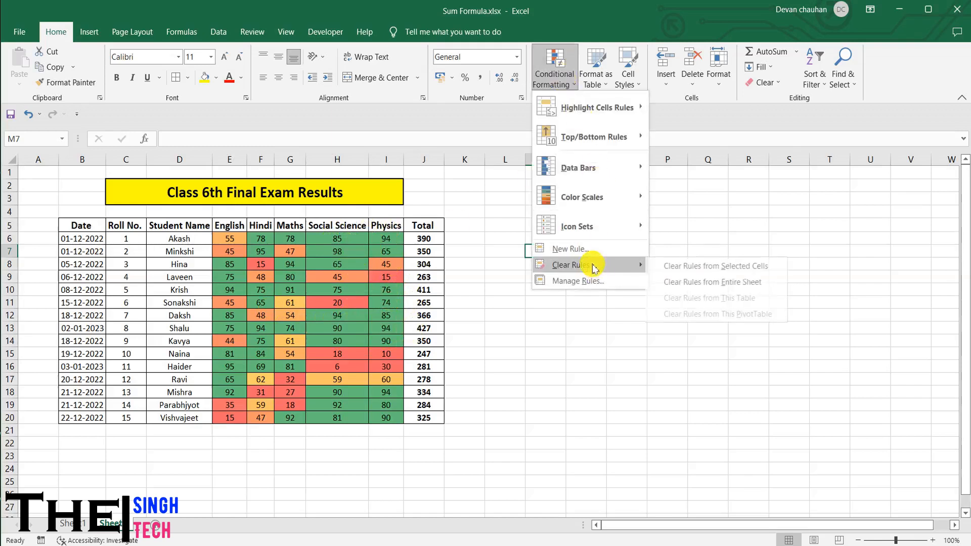
click(665, 268)
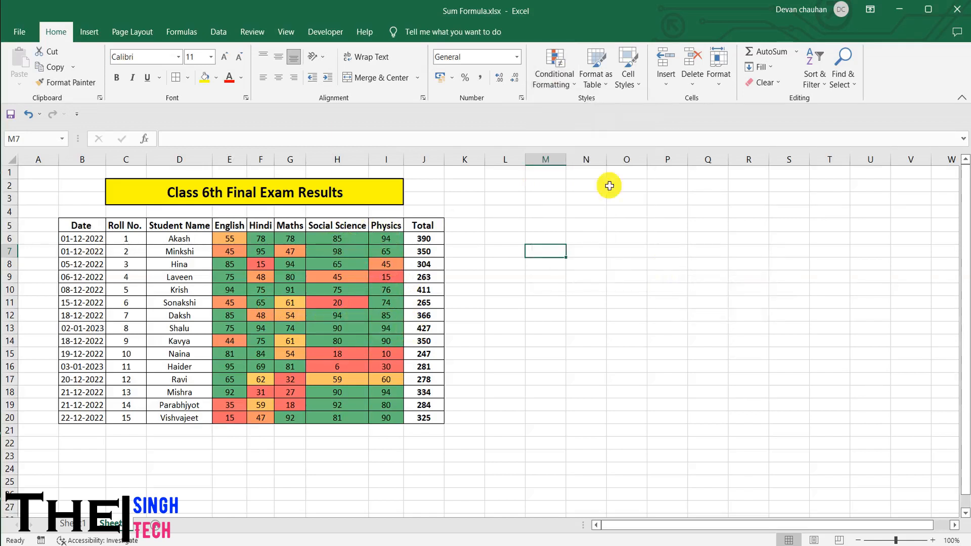
click(550, 81)
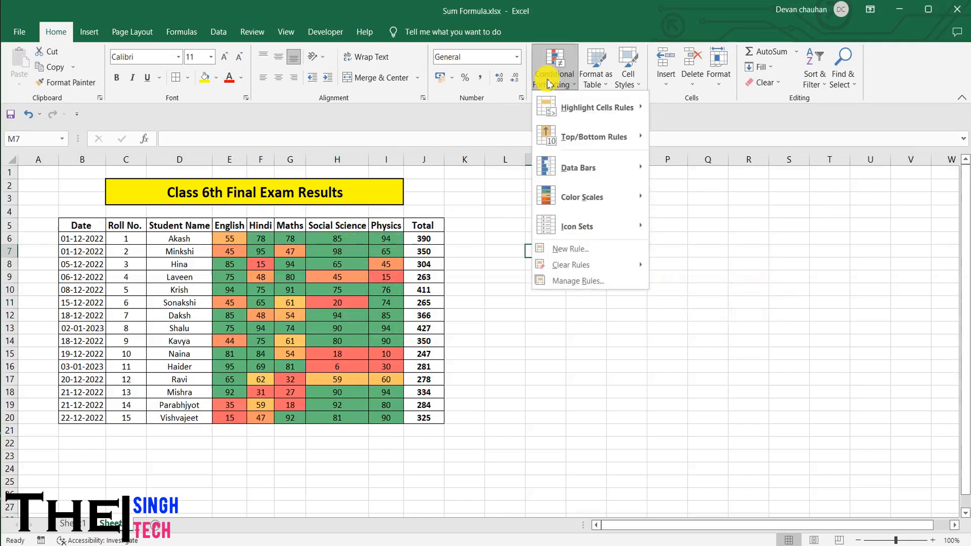
mouse_move(578, 264)
click(679, 270)
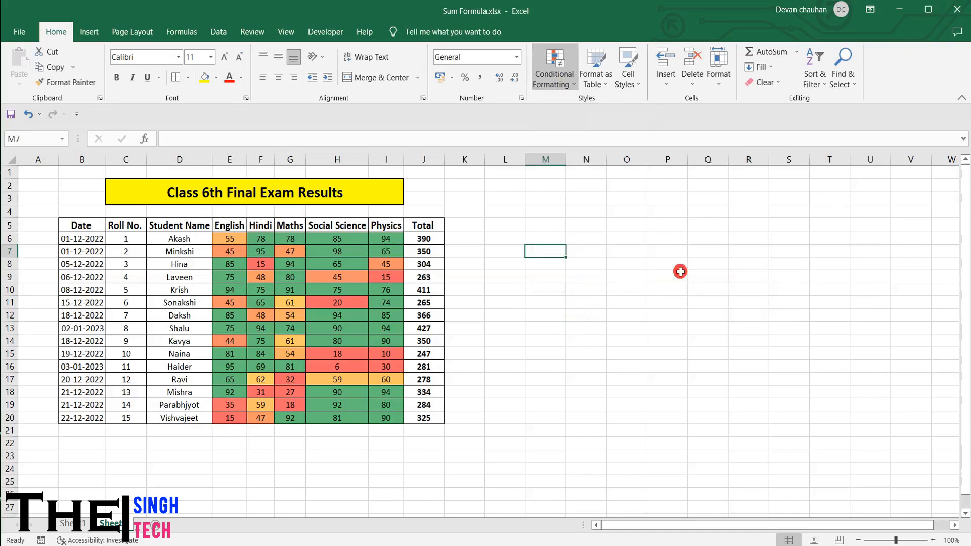
Clear the conditional formatting rules from the marks in E6:I20 only
click(222, 239)
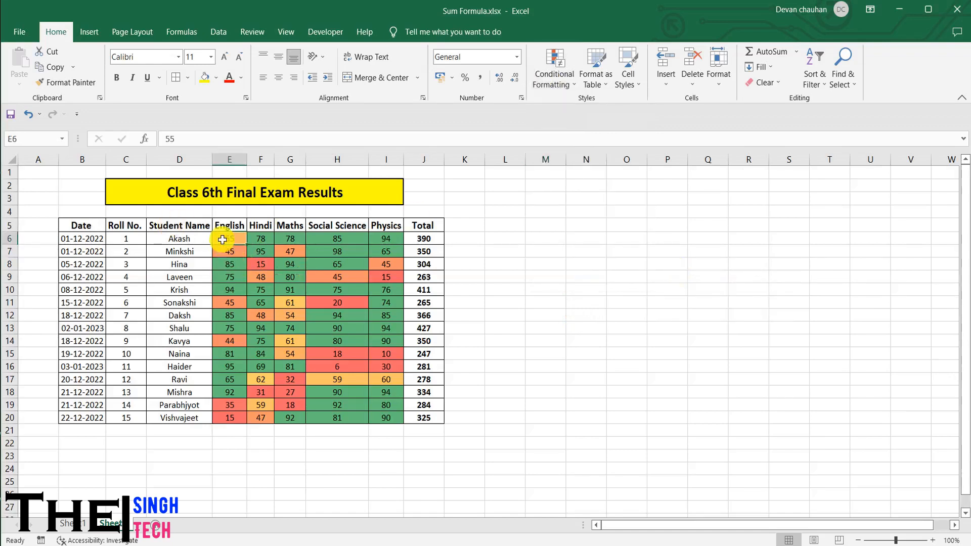
drag(222, 240, 386, 417)
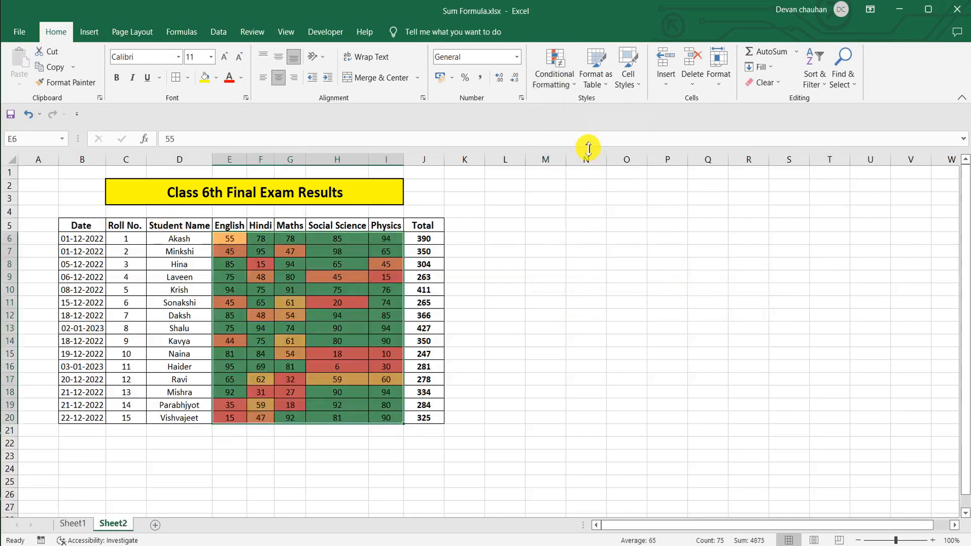
click(556, 78)
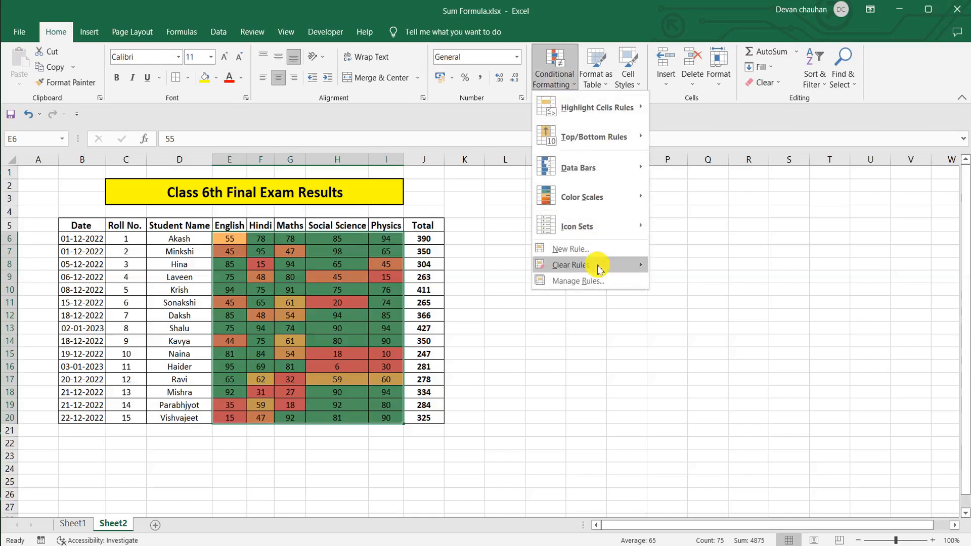
mouse_move(599, 268)
click(689, 266)
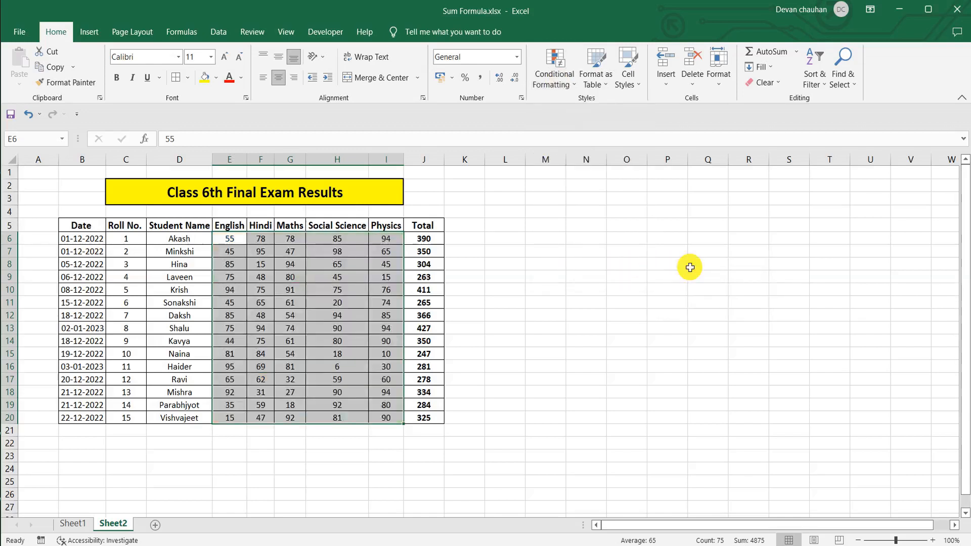
click(555, 85)
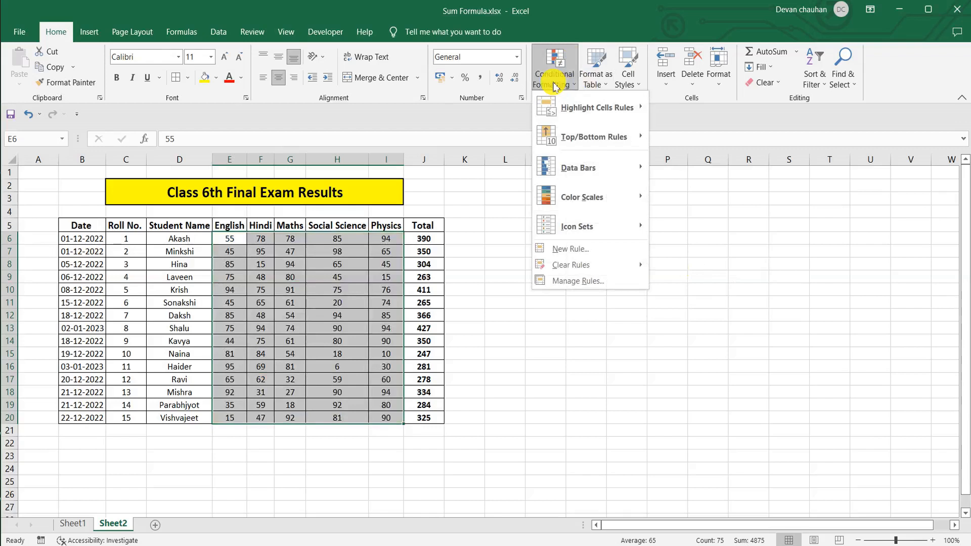
mouse_move(617, 201)
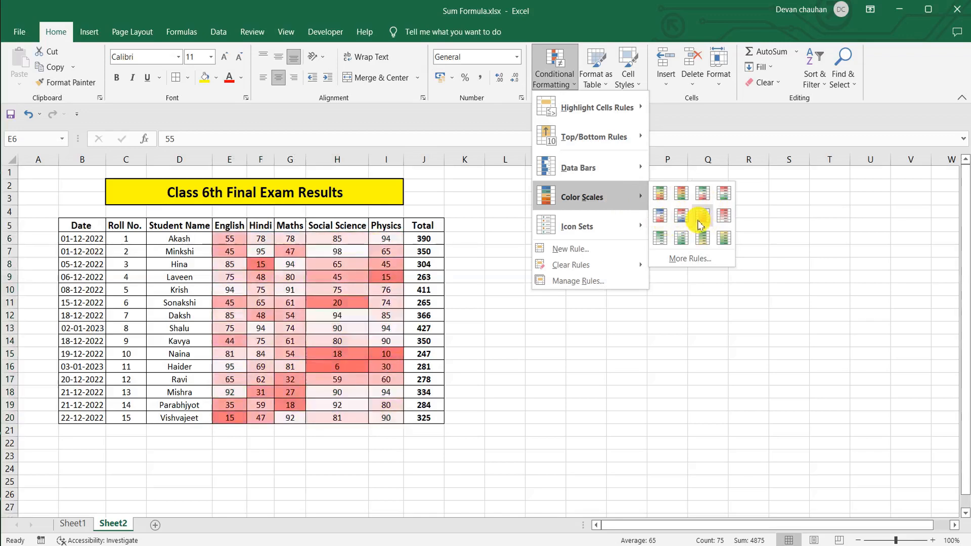
click(689, 259)
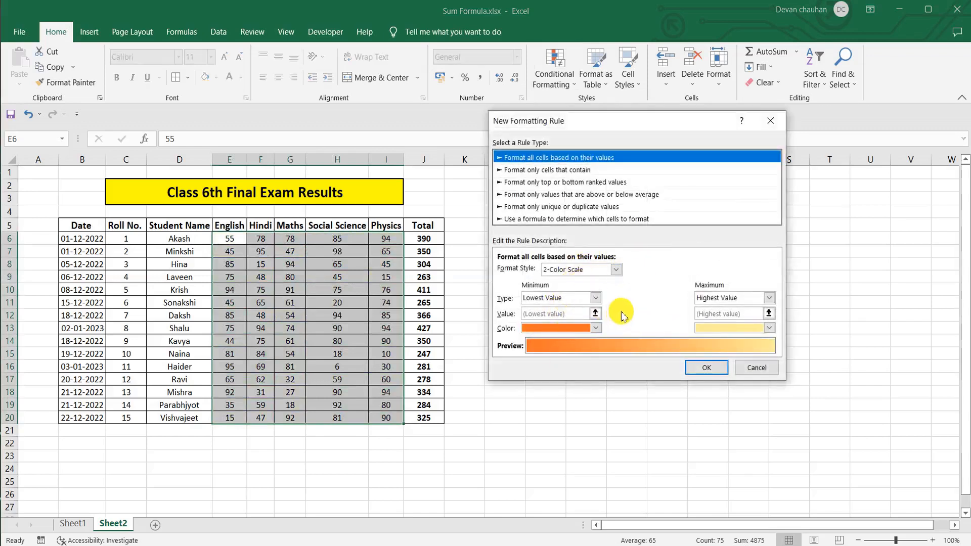
click(757, 367)
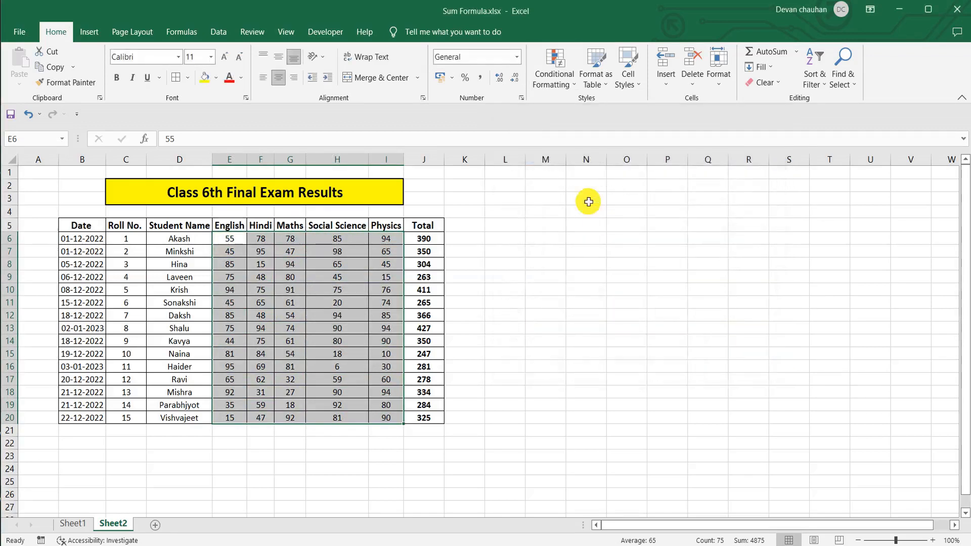
Apply the unrimmed three traffic lights icon set to the marks in E6:I20
click(555, 71)
mouse_move(601, 222)
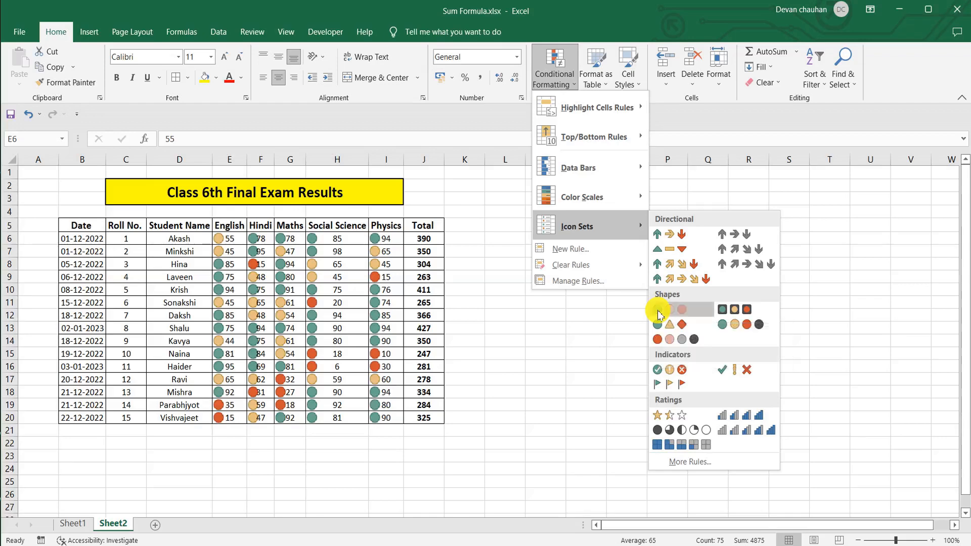
click(659, 312)
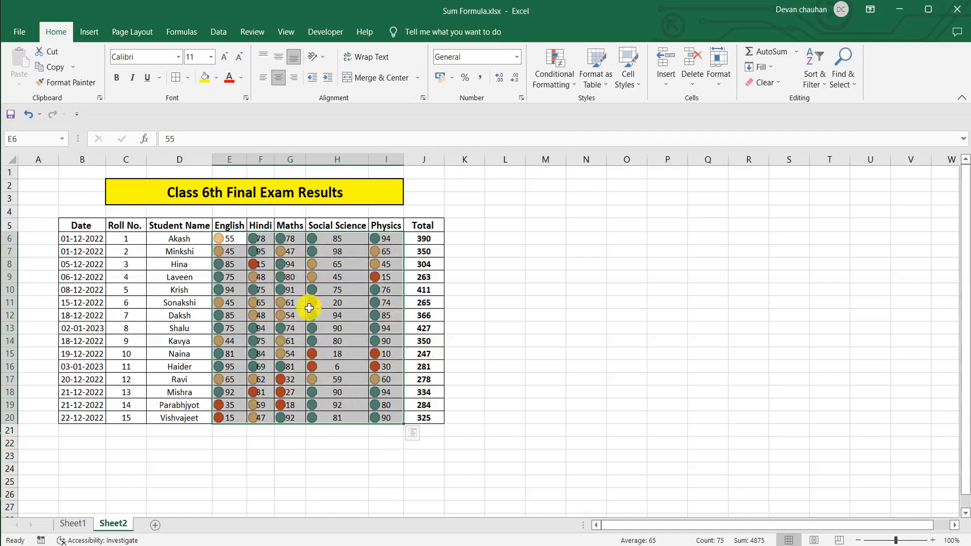
Open the marks' icon set rule for editing from the Conditional Formatting Rules Manager
click(556, 68)
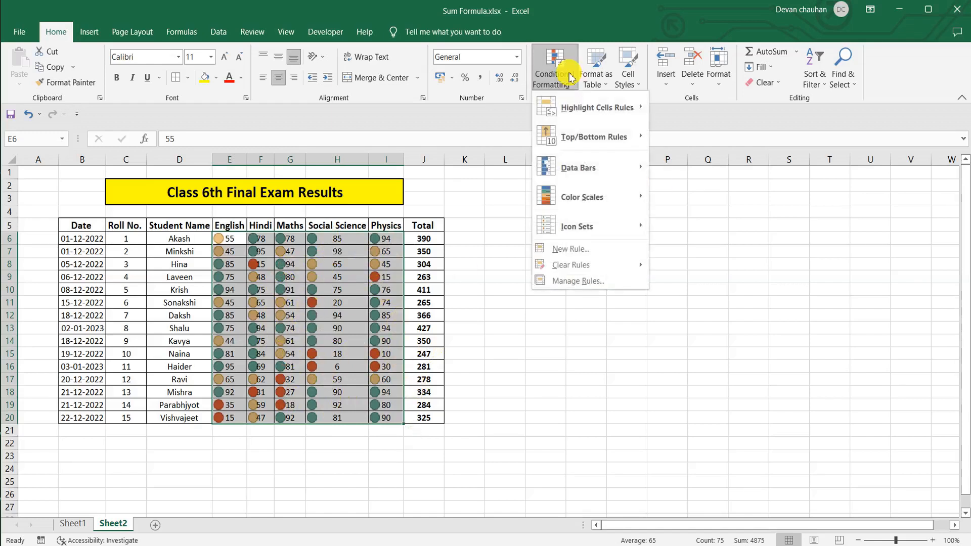
mouse_move(620, 233)
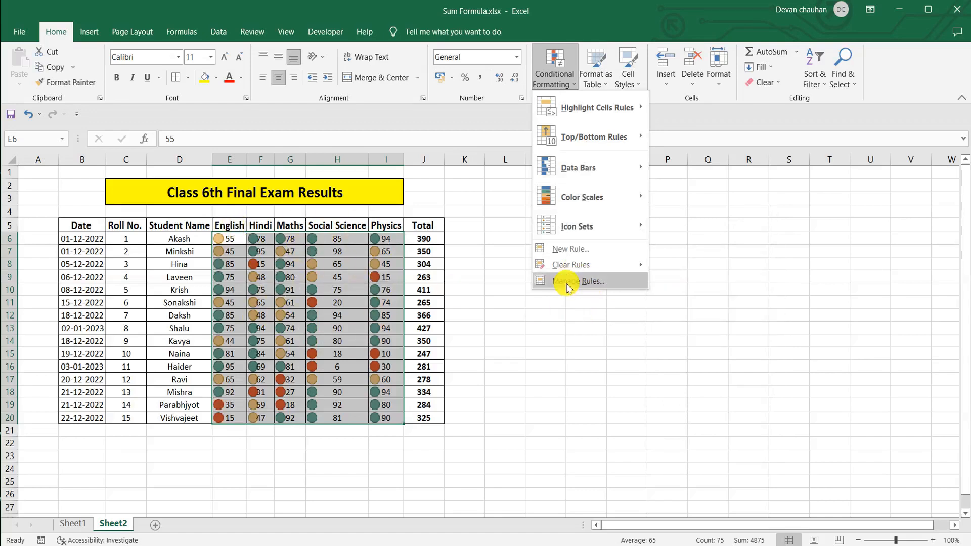
click(565, 281)
click(552, 236)
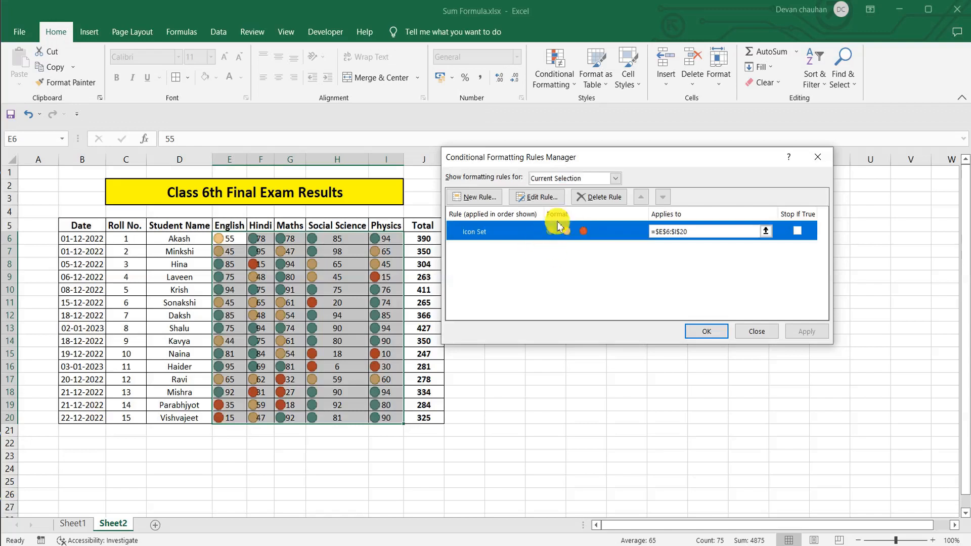
click(540, 199)
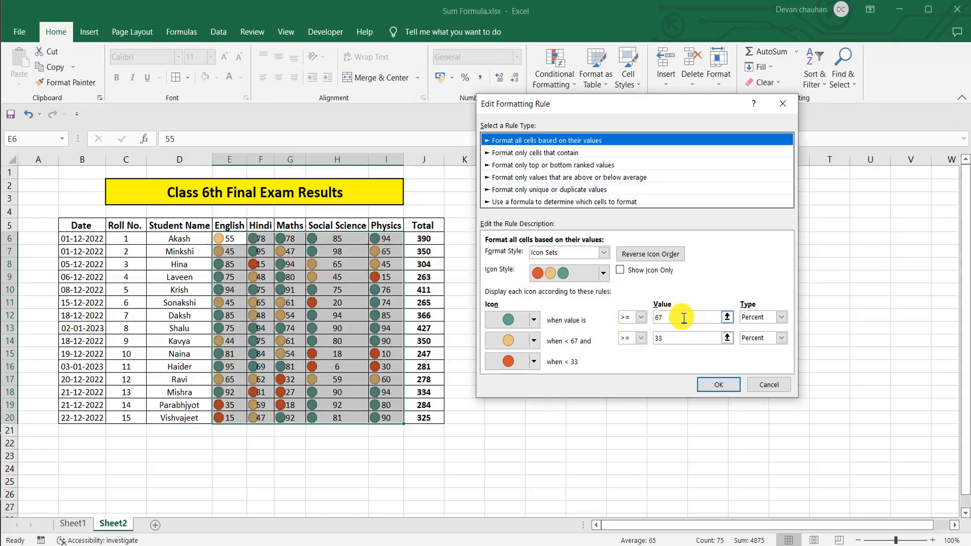
Set the green icon's threshold to the Number type with a value of 65
click(509, 319)
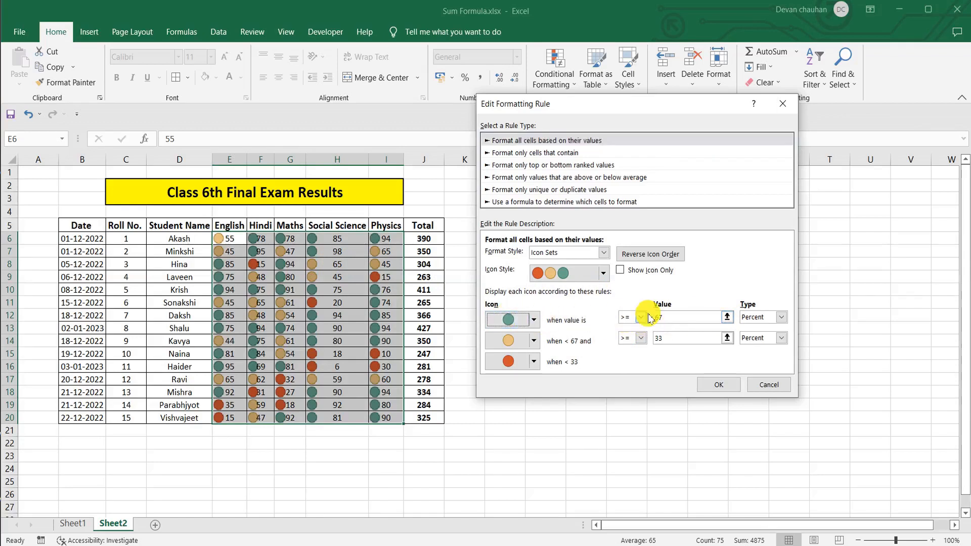
double_click(681, 317)
text(6)
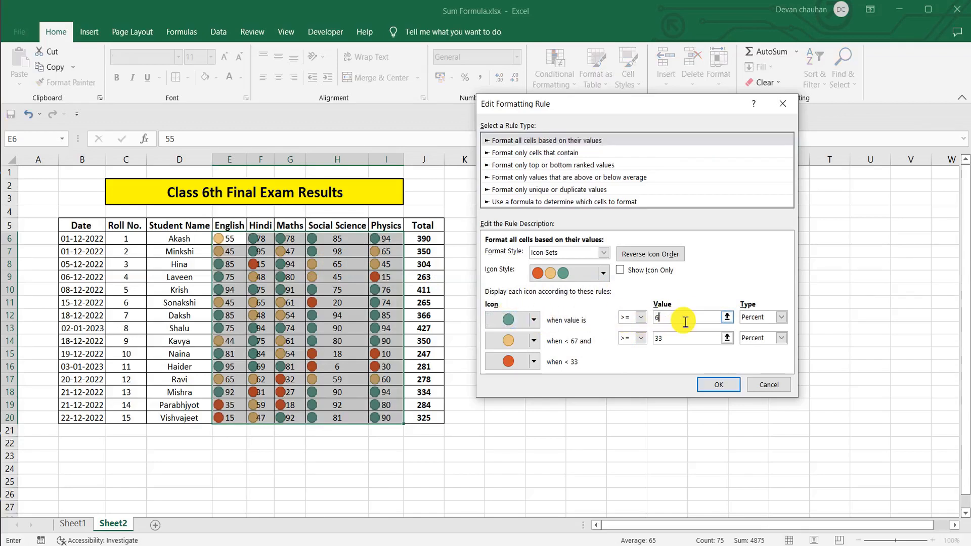
text(5)
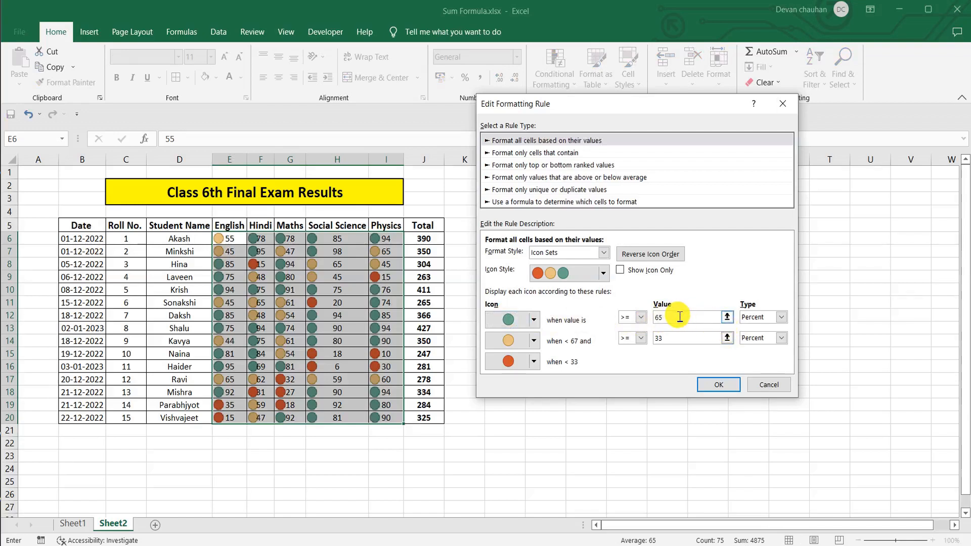
click(781, 317)
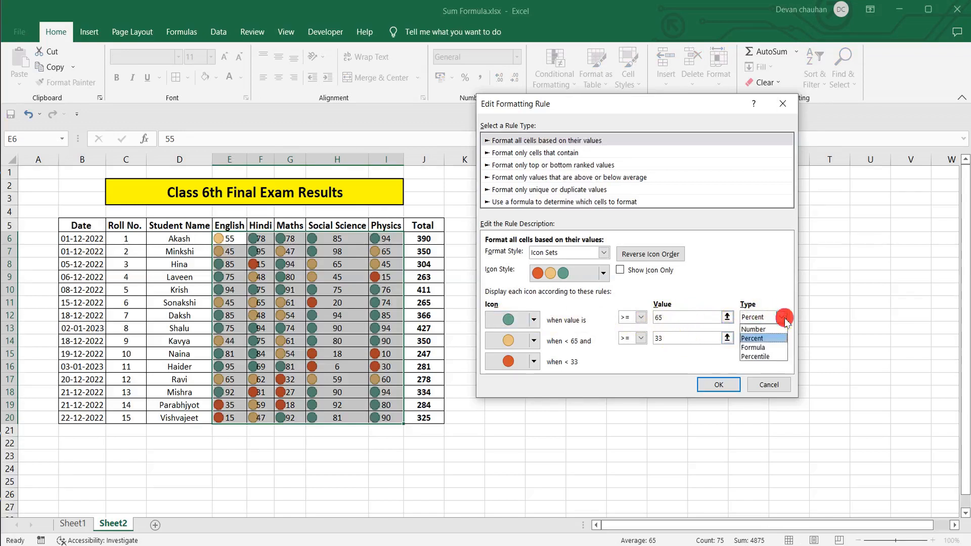
click(760, 329)
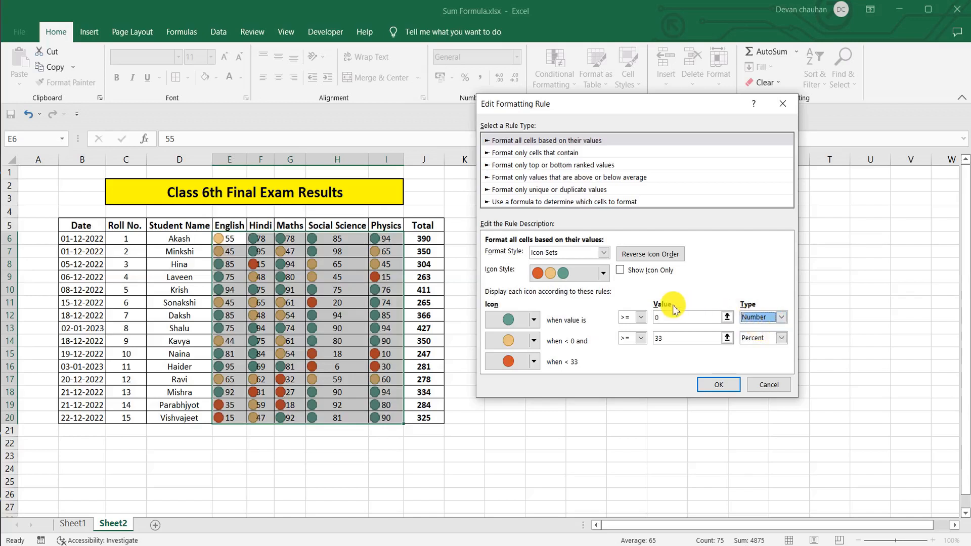
double_click(665, 319)
text(65)
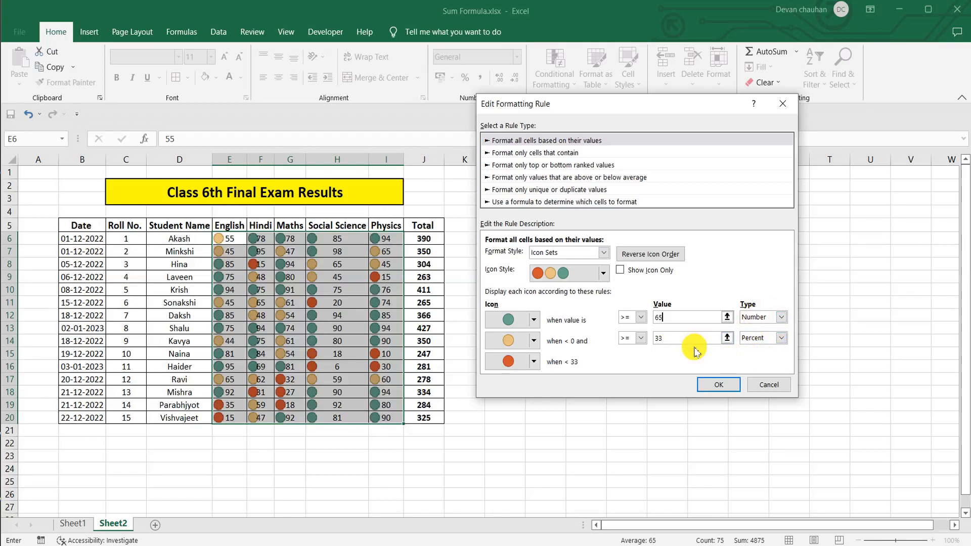
Set the yellow icon's threshold to greater than 33 with the Number type, and apply the edited rule to the marks
click(508, 340)
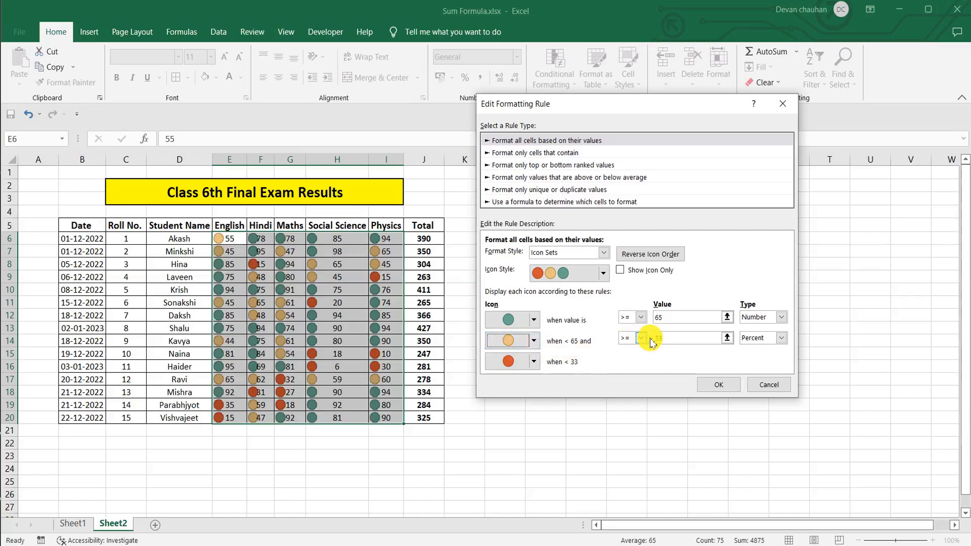
click(781, 338)
click(758, 350)
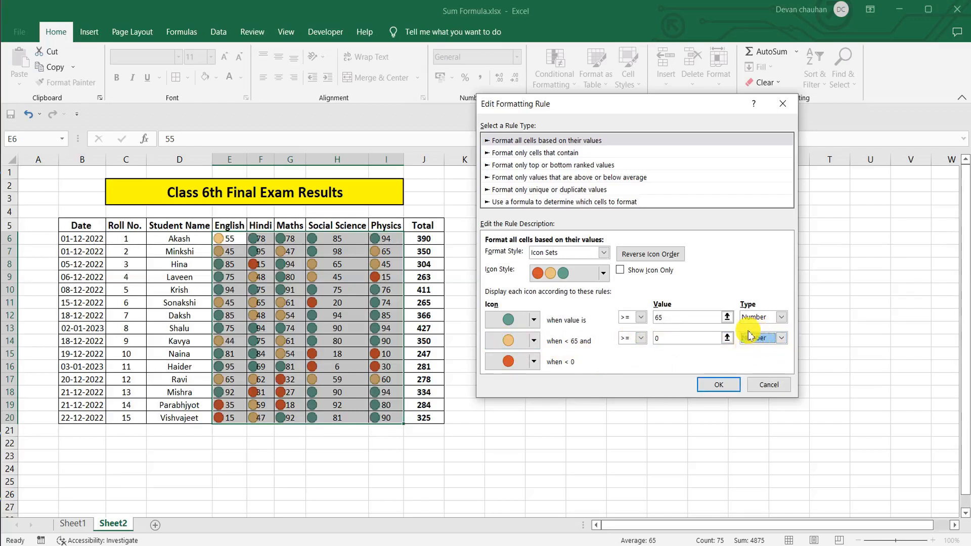
click(643, 339)
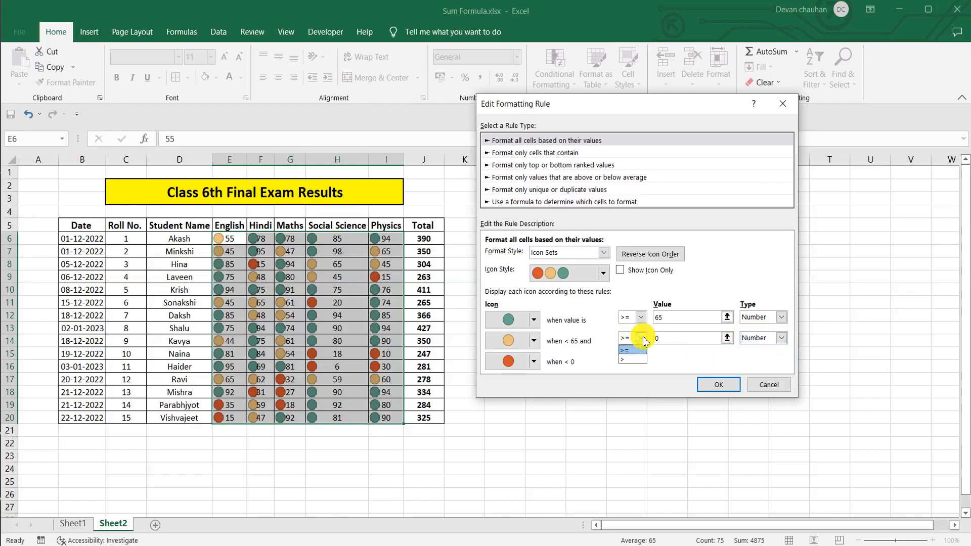
click(627, 359)
double_click(663, 339)
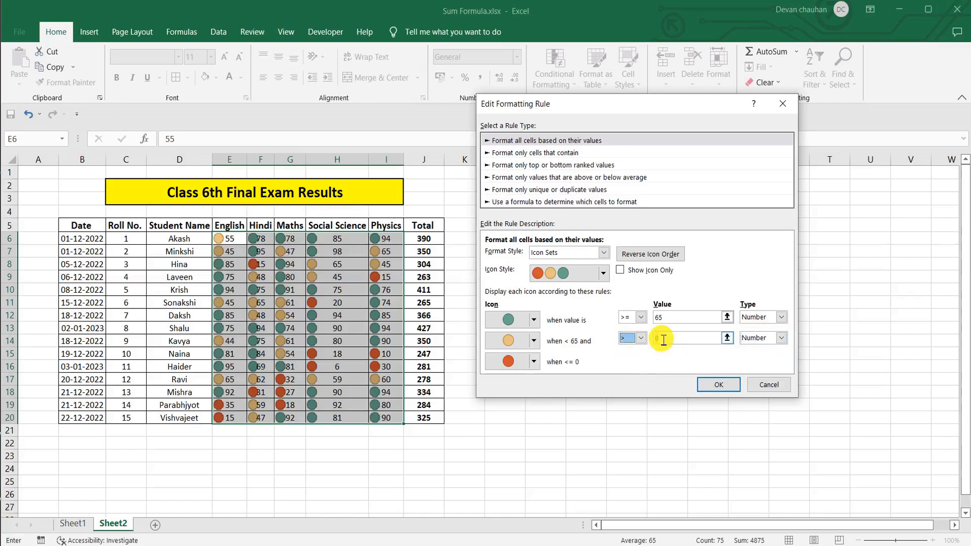
text(33)
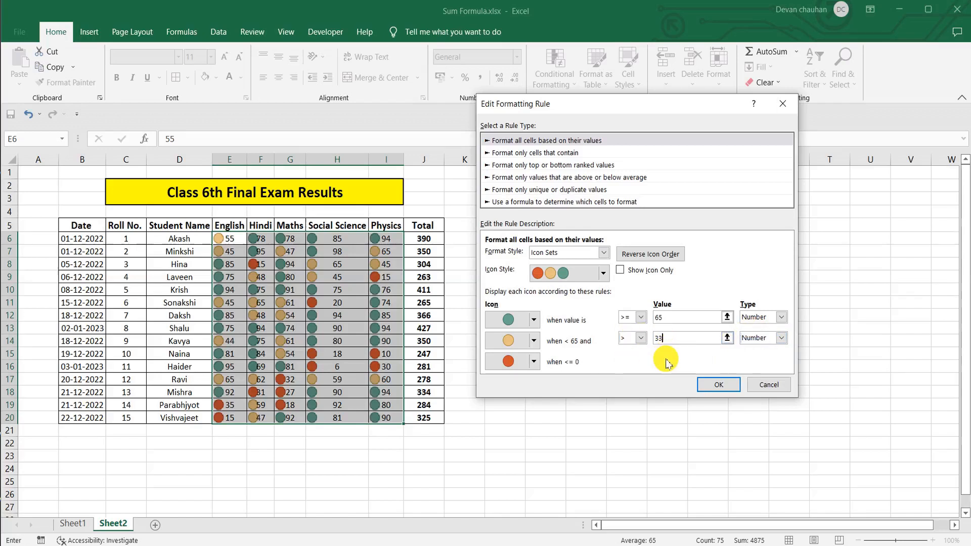
click(516, 367)
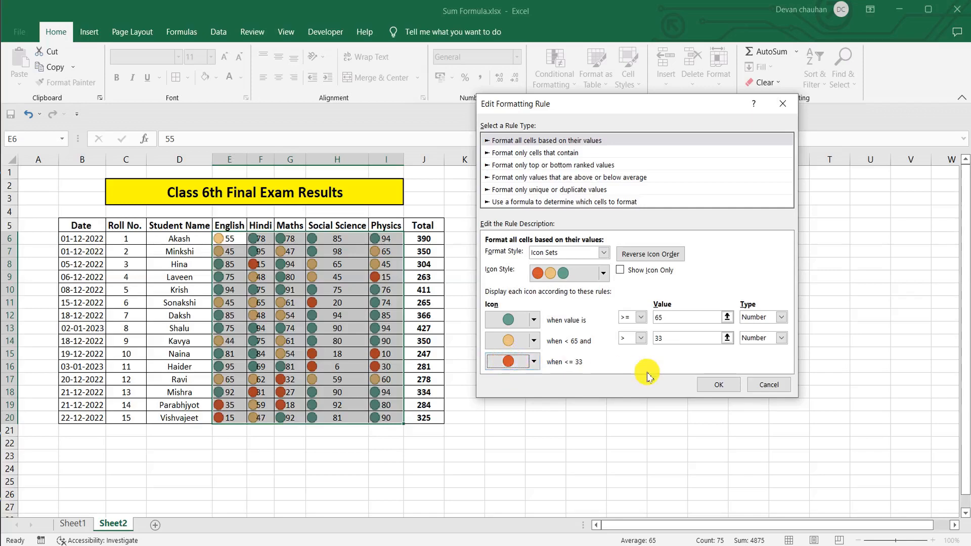
click(718, 385)
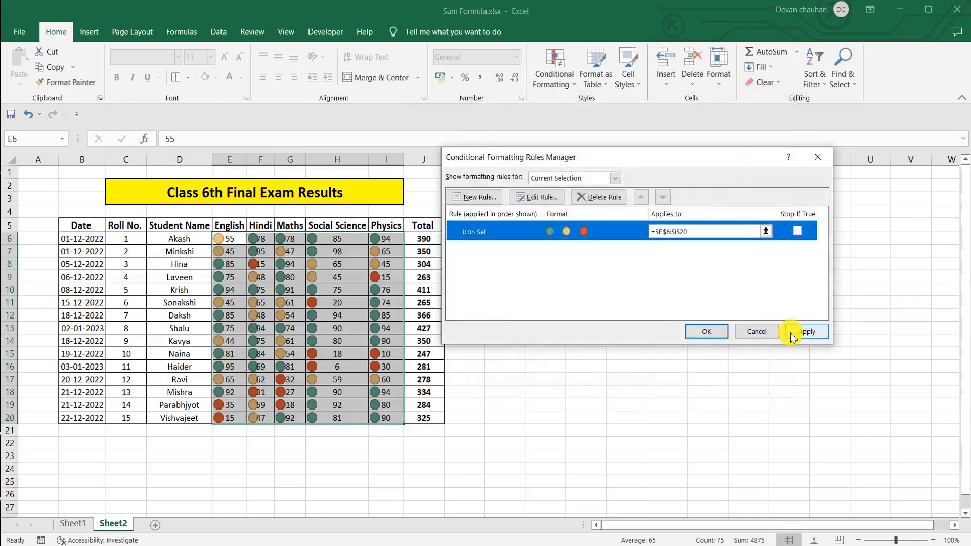
click(807, 331)
click(707, 331)
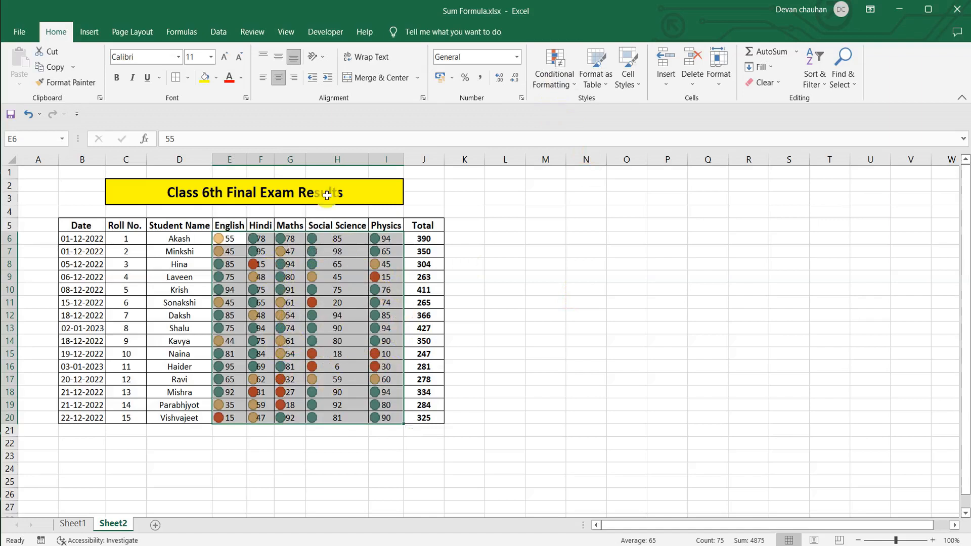
Widen the Hindi and Maths columns to give the icons and marks more room
drag(275, 163, 330, 162)
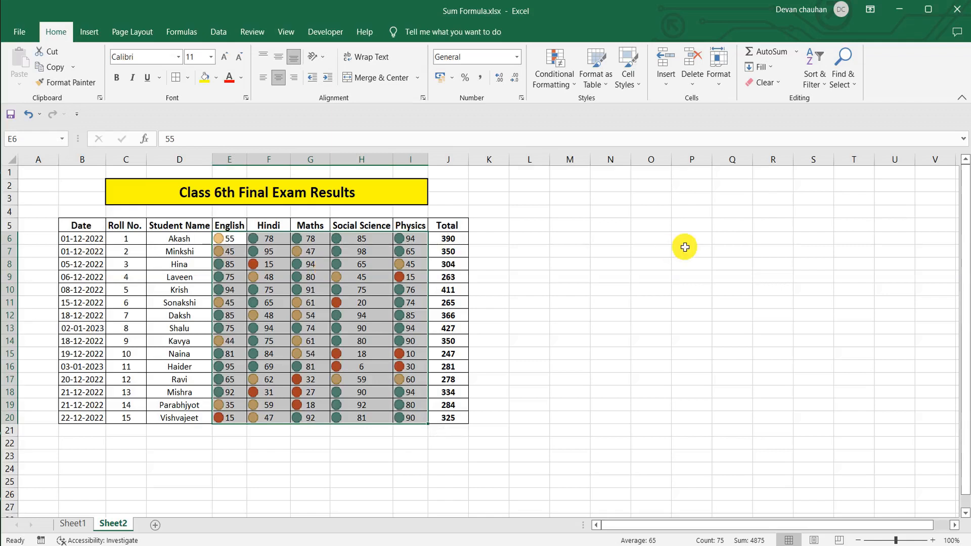
click(556, 88)
mouse_move(599, 191)
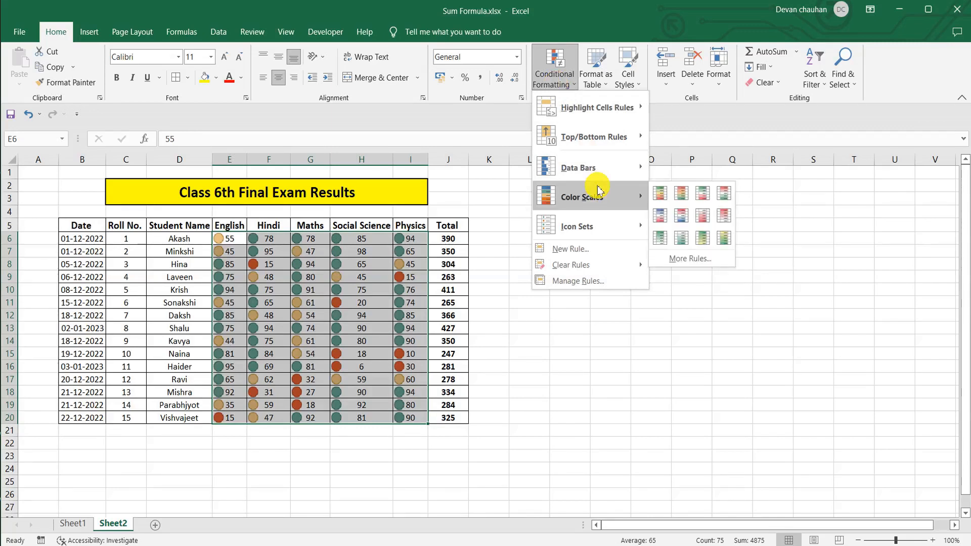
mouse_move(614, 223)
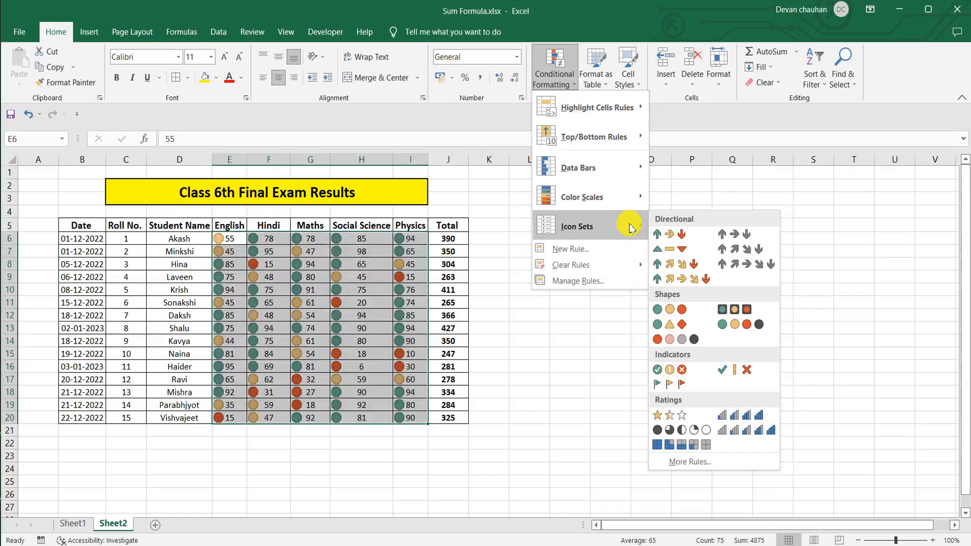
click(797, 265)
Clear the conditional formatting rules from the selected marks
click(554, 87)
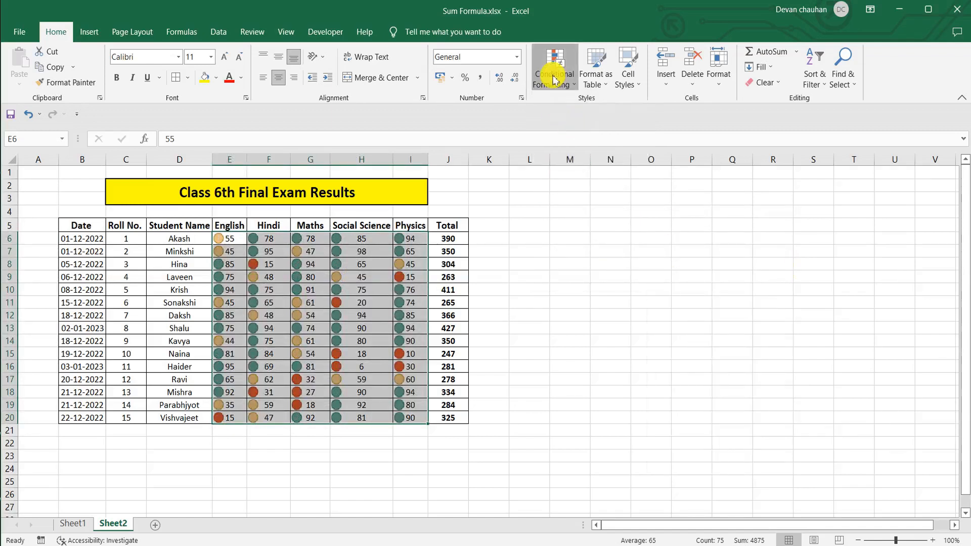
mouse_move(625, 230)
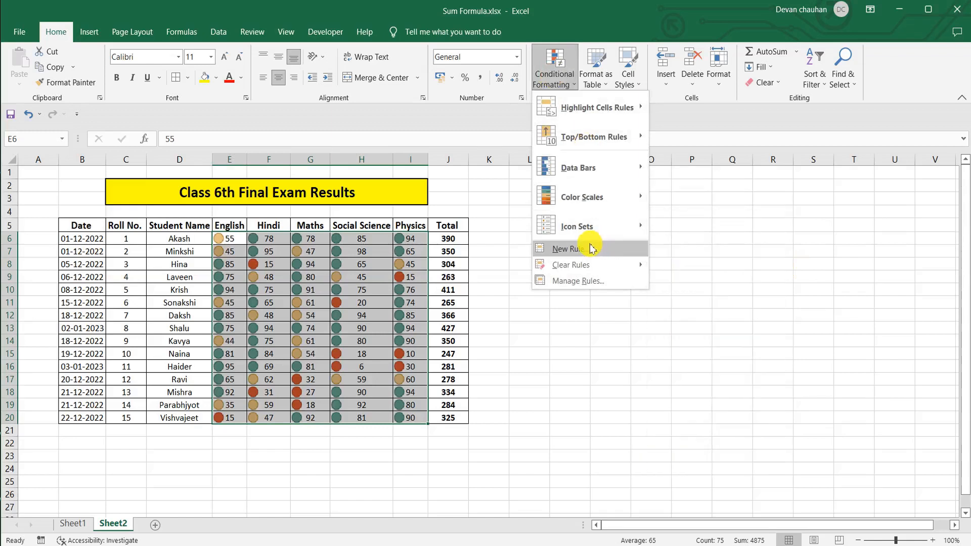
mouse_move(567, 269)
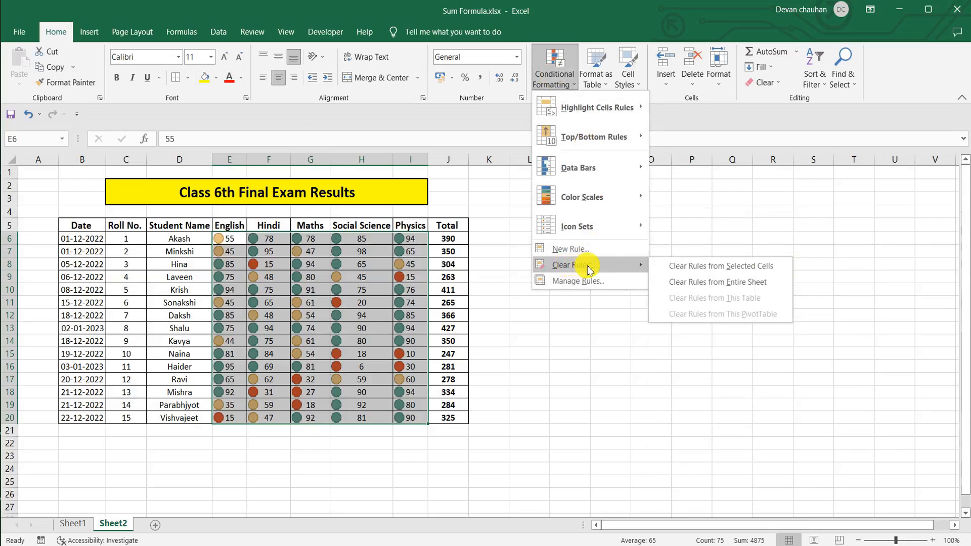
click(699, 265)
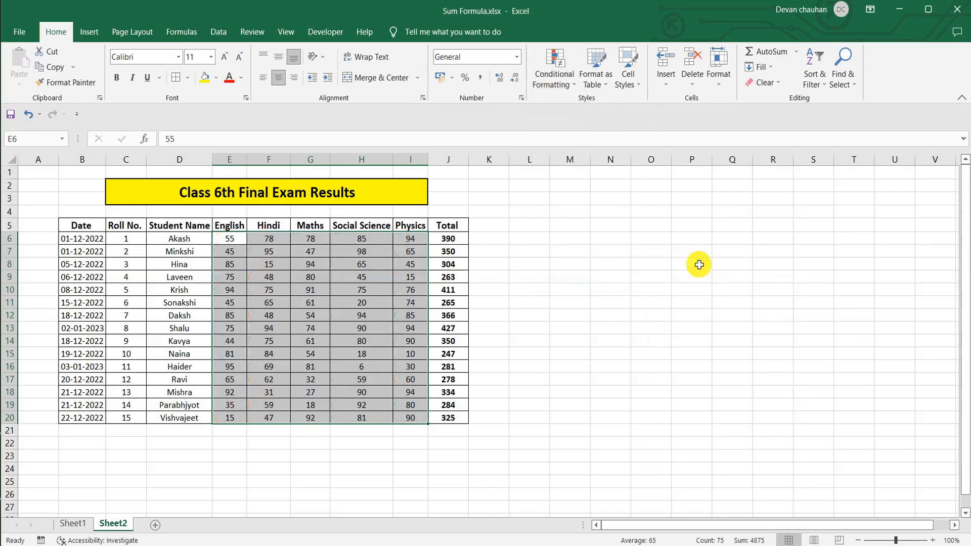
Start a new rule from the Rules Manager for the marks, using Icon Sets with the circled cross, exclamation and check mark style
click(556, 71)
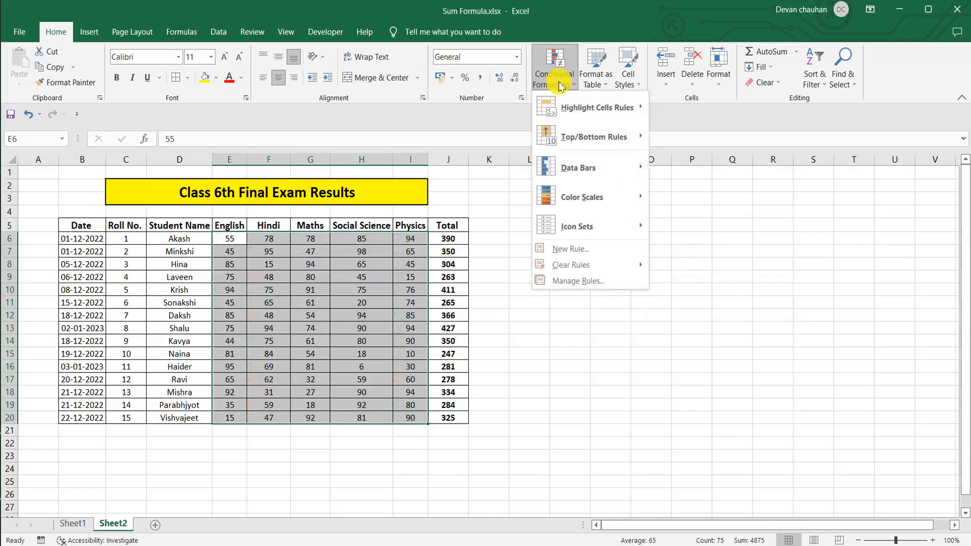
click(576, 281)
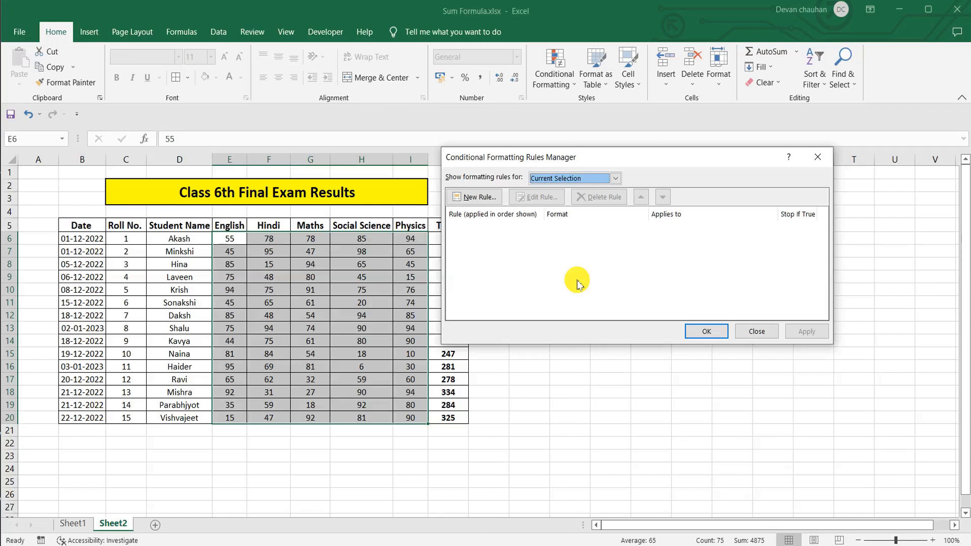
click(484, 202)
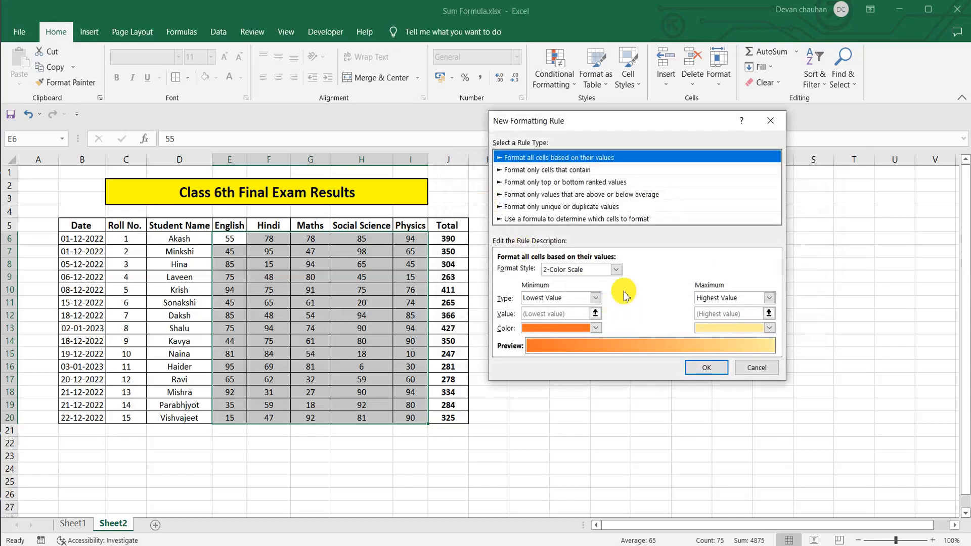
click(618, 271)
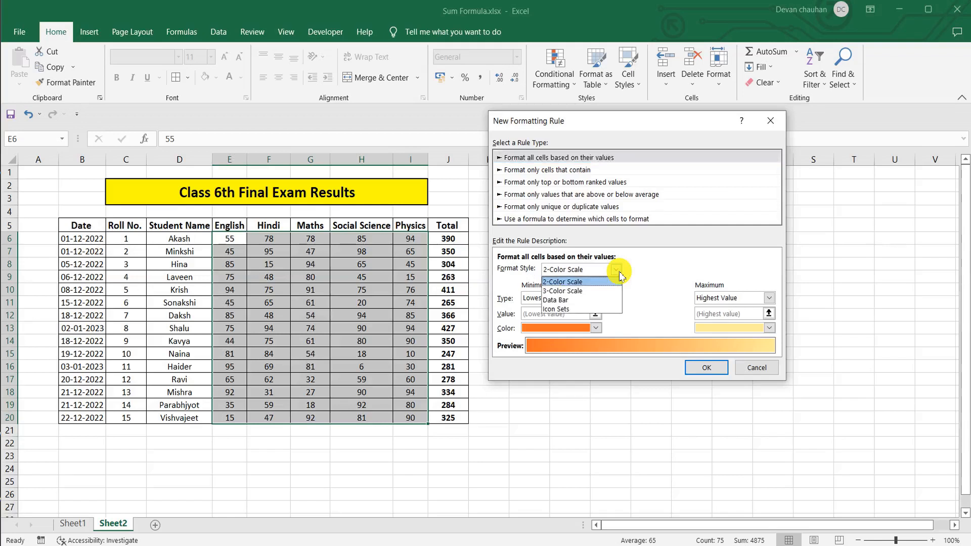
click(556, 309)
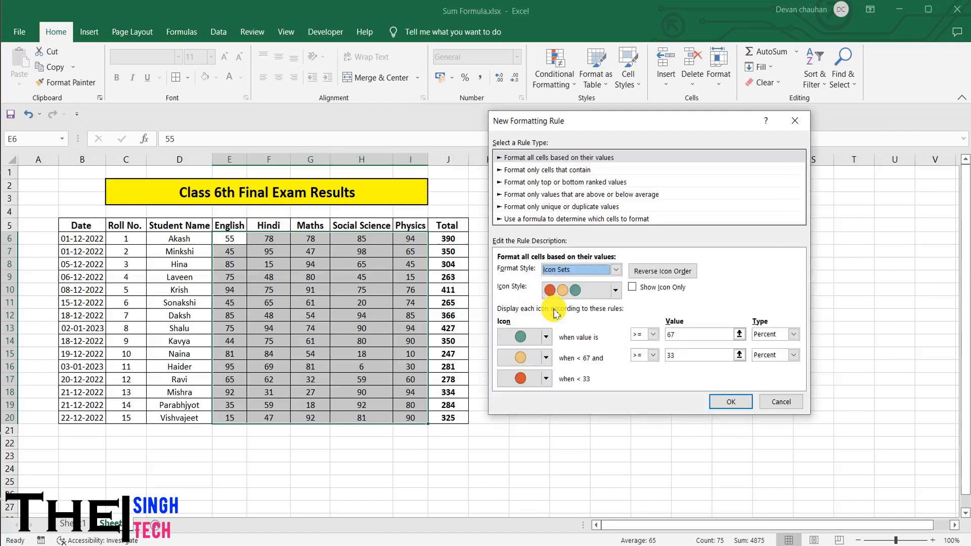
click(615, 289)
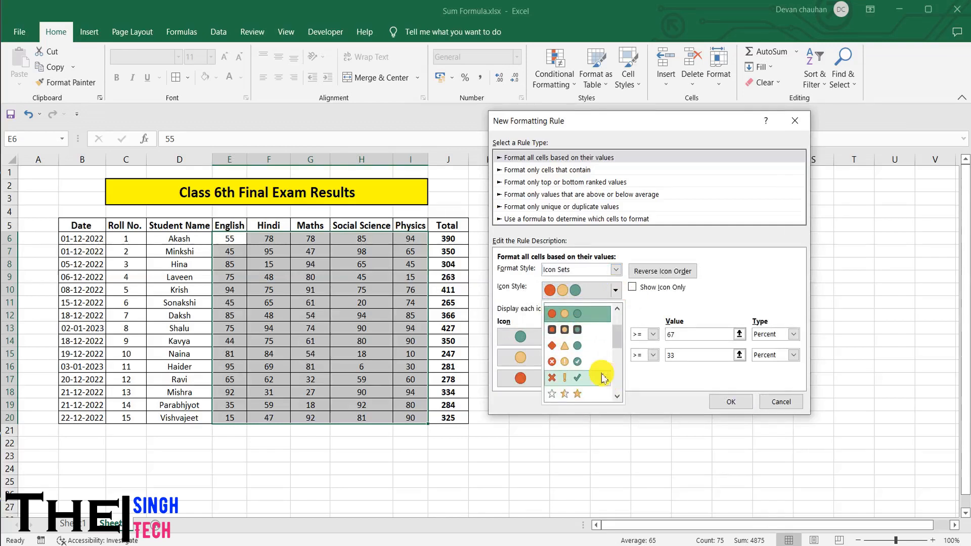
click(570, 362)
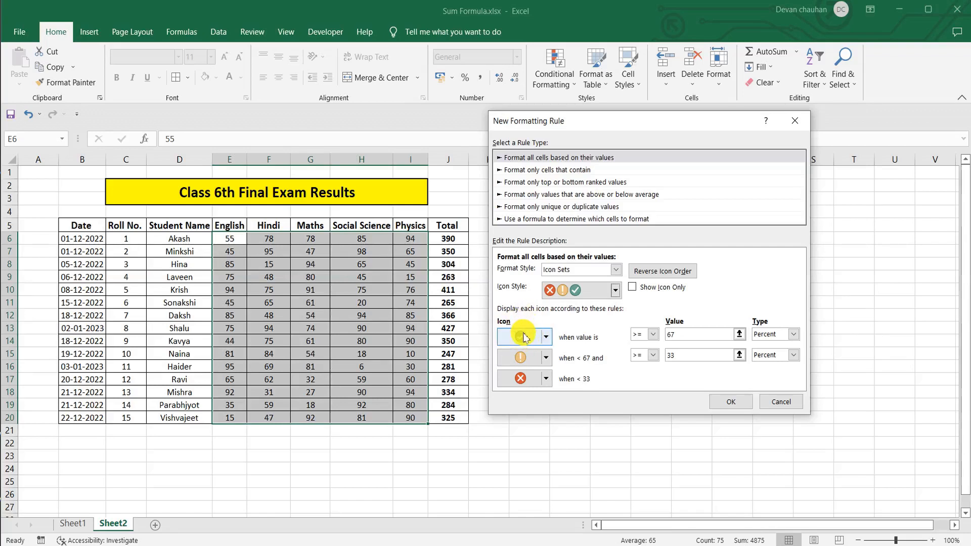
Set the green check icon's threshold to the Number type with a value of 75
click(523, 333)
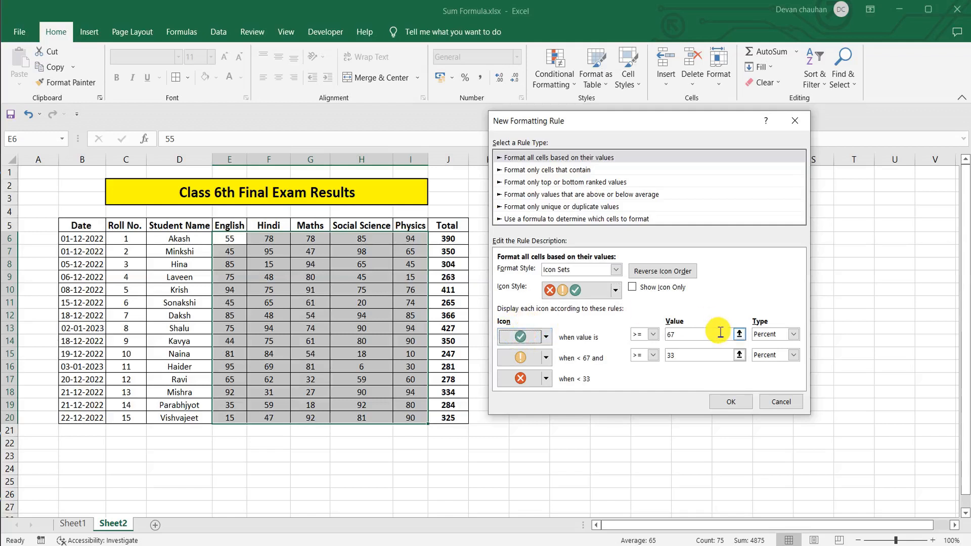
click(793, 334)
click(776, 347)
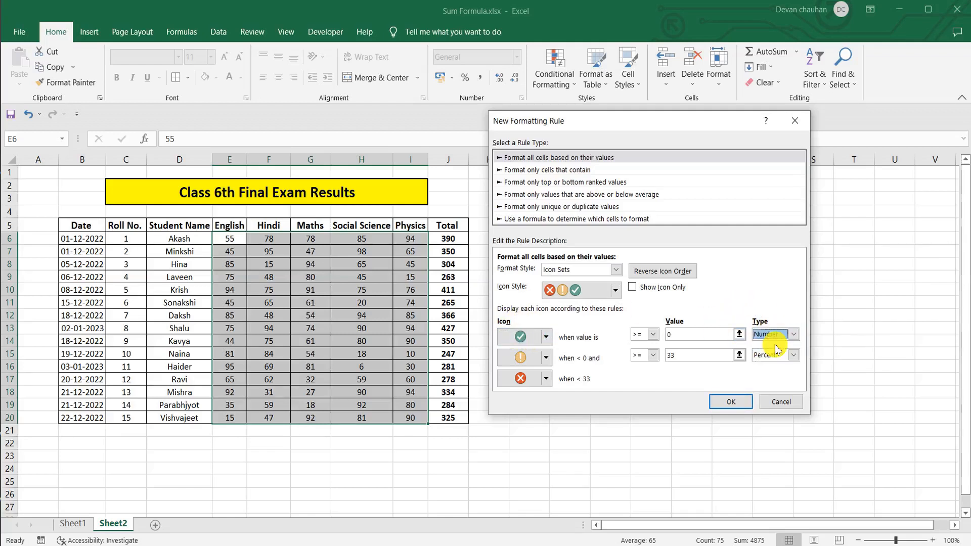
click(682, 334)
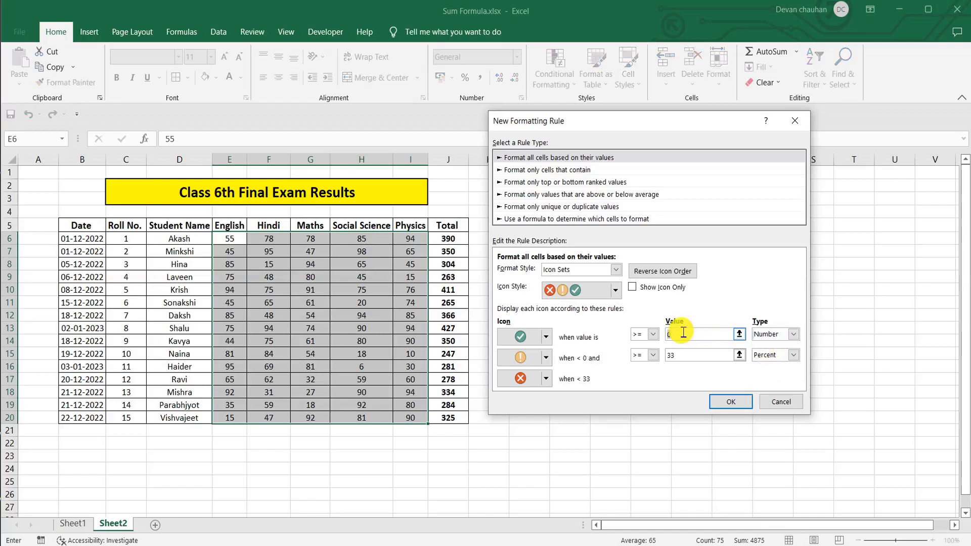
key(BackSpace)
text(75)
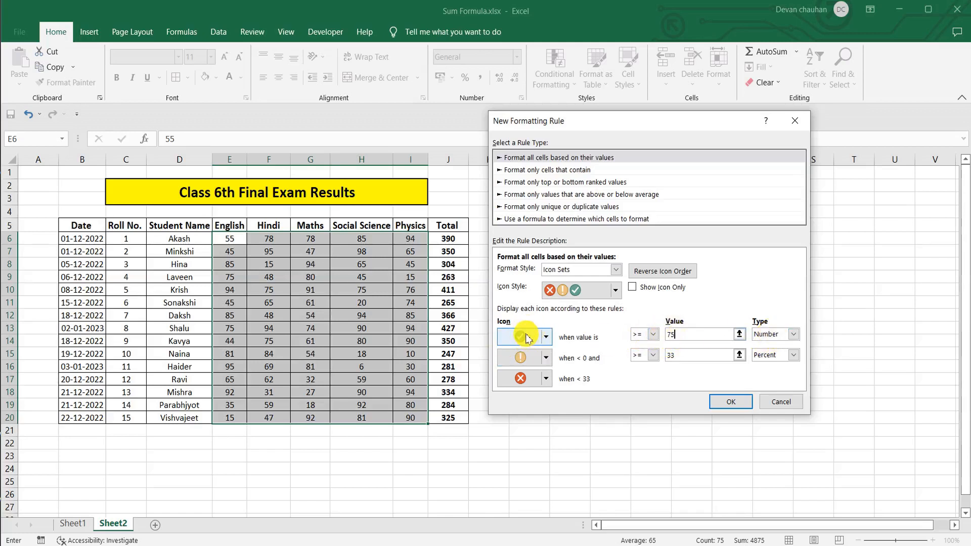
Set the yellow exclamation icon's threshold to the Number type with a value of 45, and apply the new rule to the marks
click(511, 361)
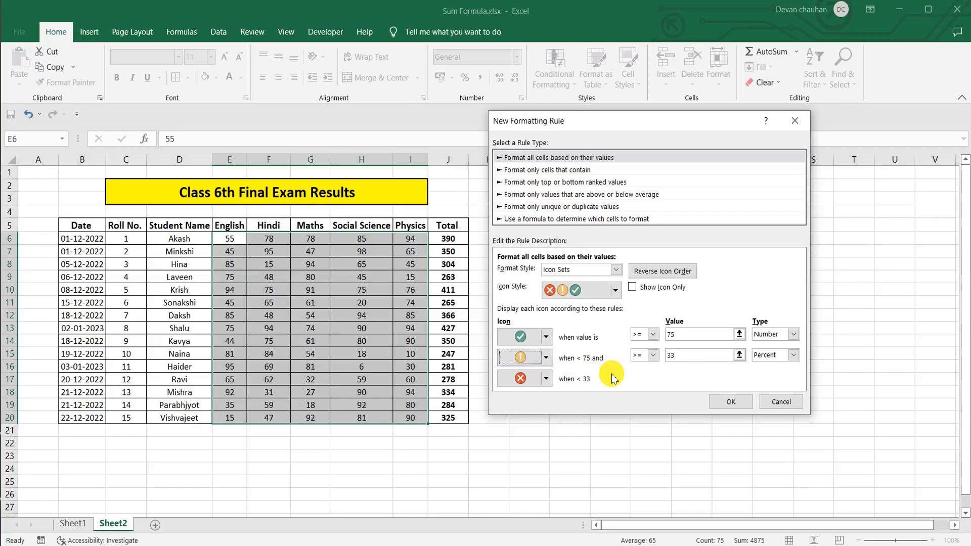
click(793, 356)
click(766, 367)
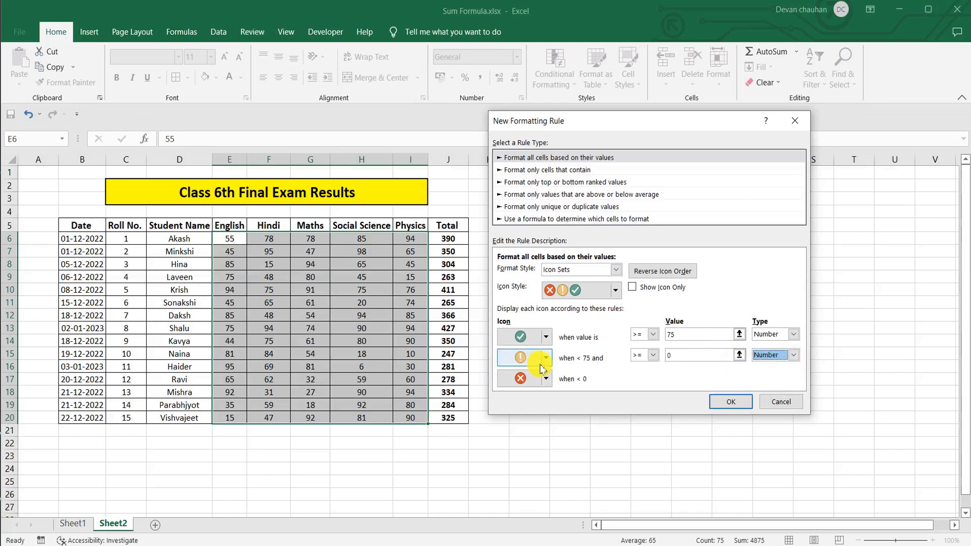
click(682, 354)
text(45)
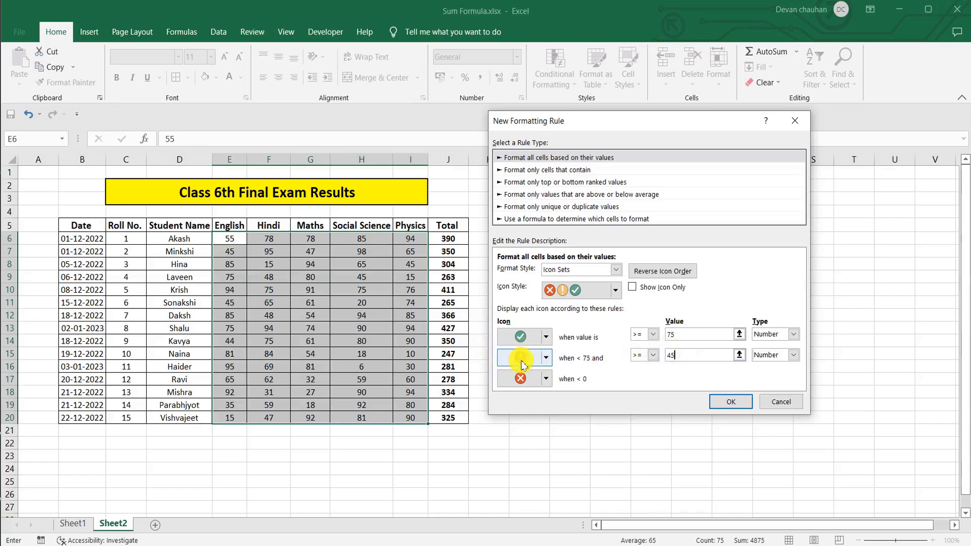
click(520, 380)
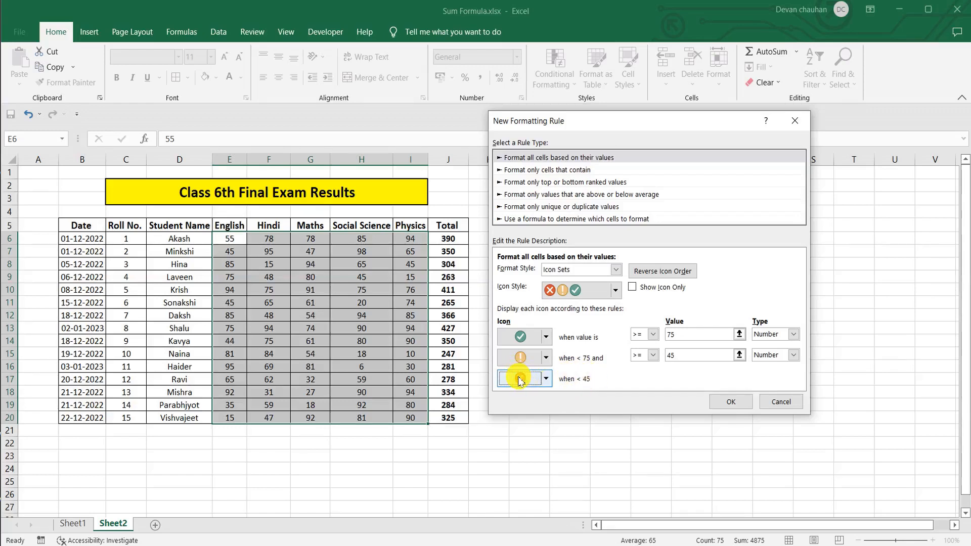
click(729, 402)
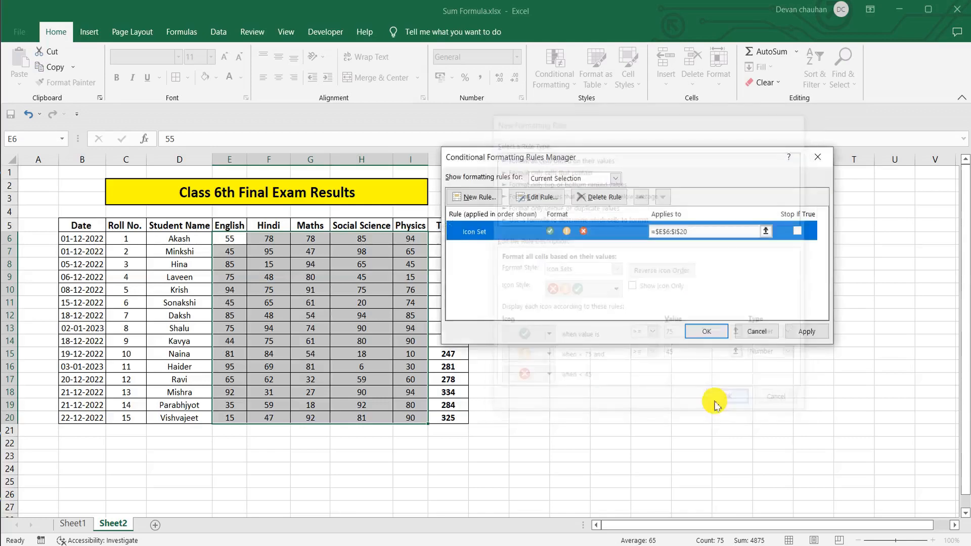
click(805, 331)
click(707, 332)
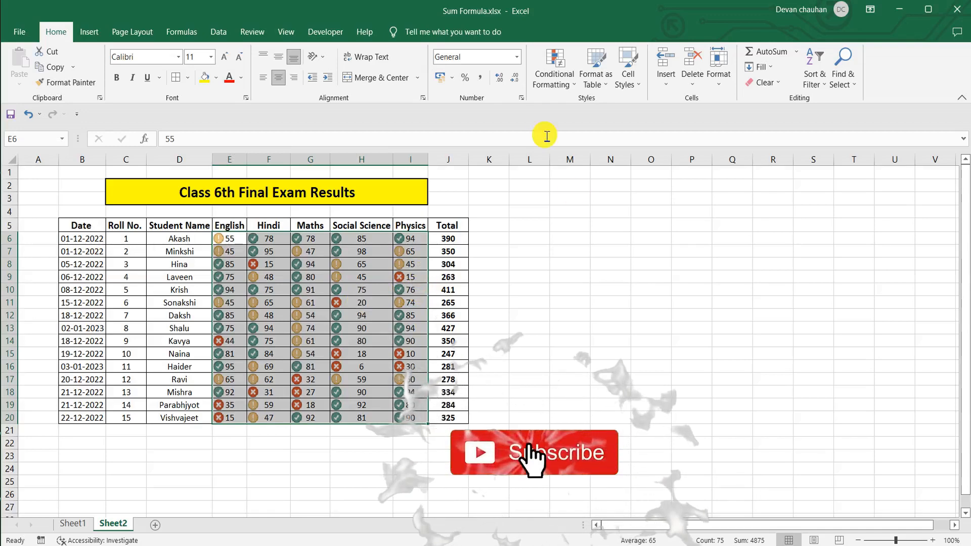
Open the Conditional Formatting options for the selected marks
click(565, 82)
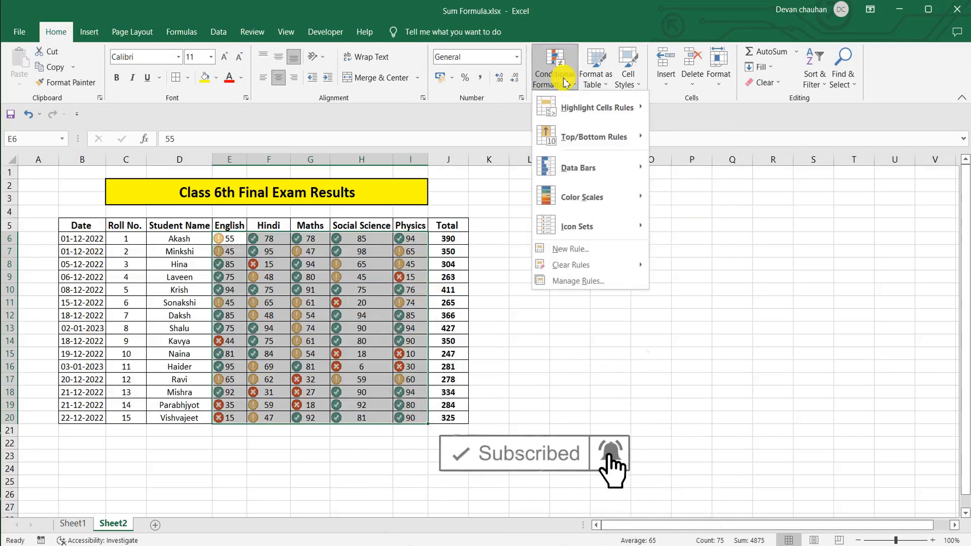